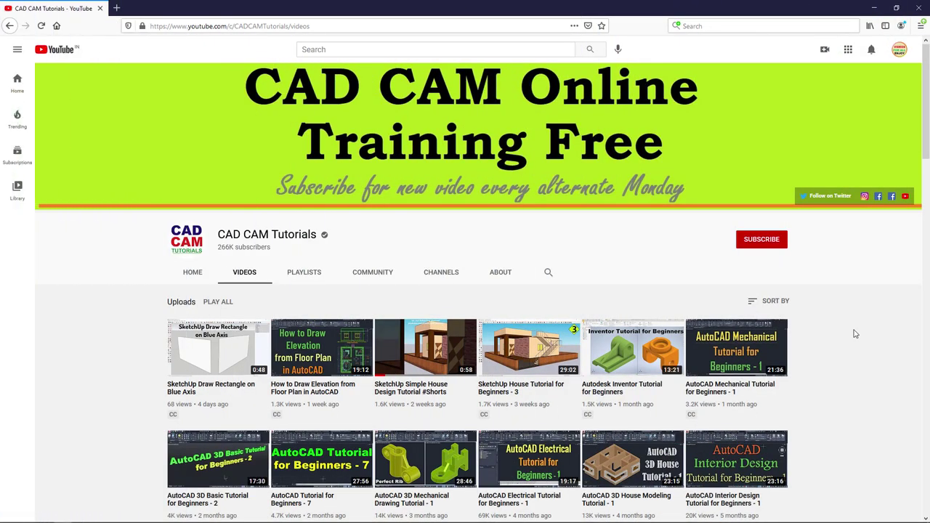
Subscribe to CAD CAM Tutorials and show its All/Personalized/None notification choices
{"action": "scroll", "coordinate": [854, 333], "scroll_direction": "down", "scroll_amount": 1}
{"action": "scroll", "coordinate": [854, 334], "scroll_direction": "down", "scroll_amount": 5}
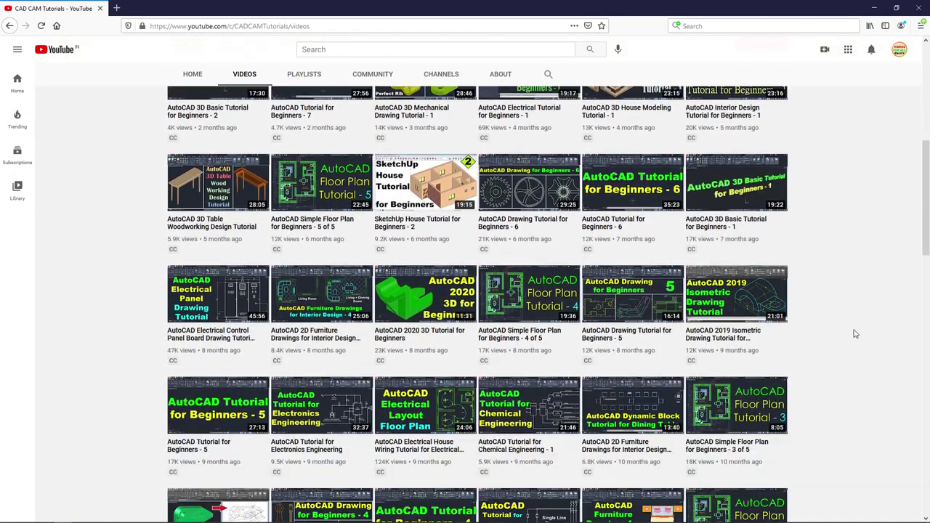
{"action": "scroll", "coordinate": [854, 333], "scroll_direction": "down", "scroll_amount": 1}
{"action": "scroll", "coordinate": [854, 334], "scroll_direction": "up", "scroll_amount": 8}
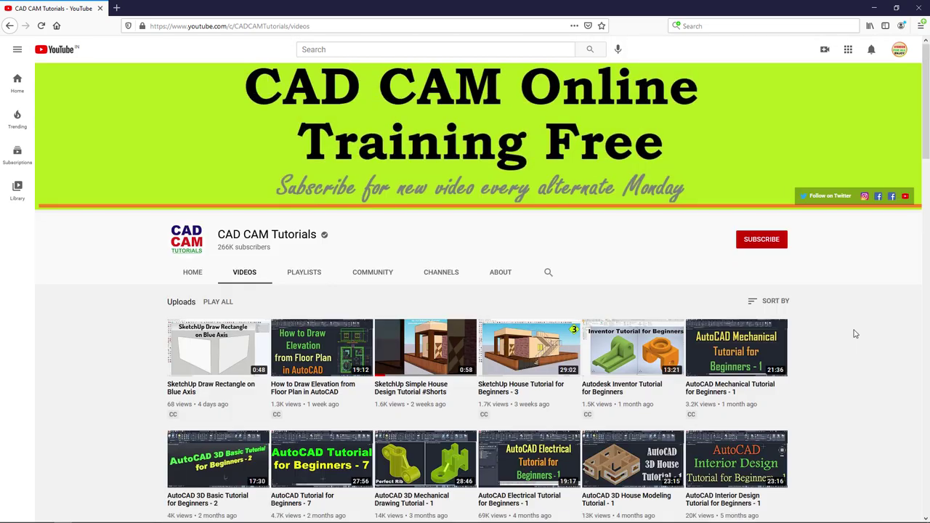
{"action": "left_click", "coordinate": [762, 246]}
{"action": "left_click", "coordinate": [780, 240]}
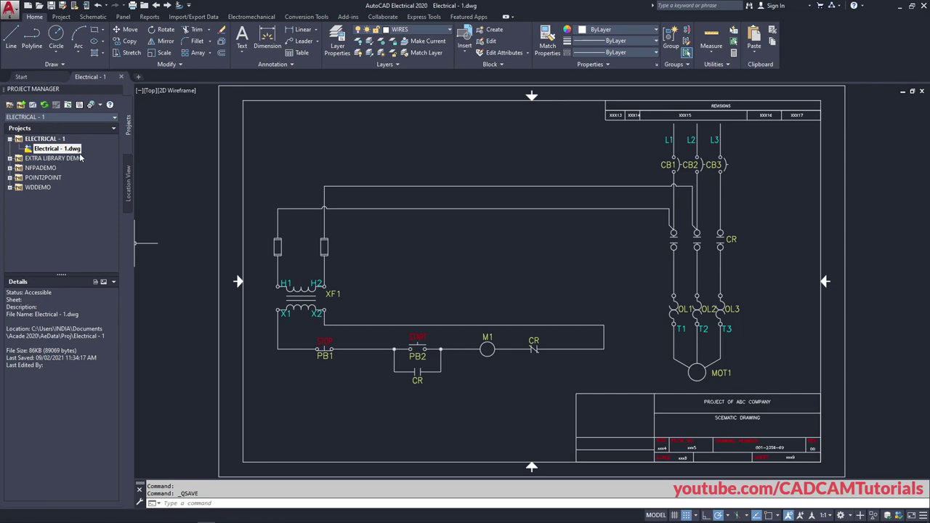
Close the ELECTRICAL - 1 project and browse to the parent Proj folder
{"action": "right_click", "coordinate": [40, 141]}
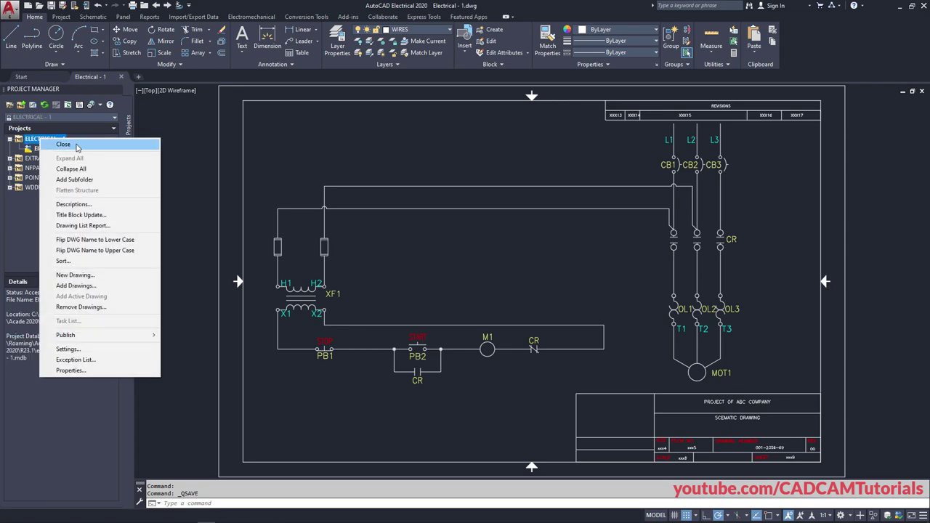
{"action": "left_click", "coordinate": [64, 145]}
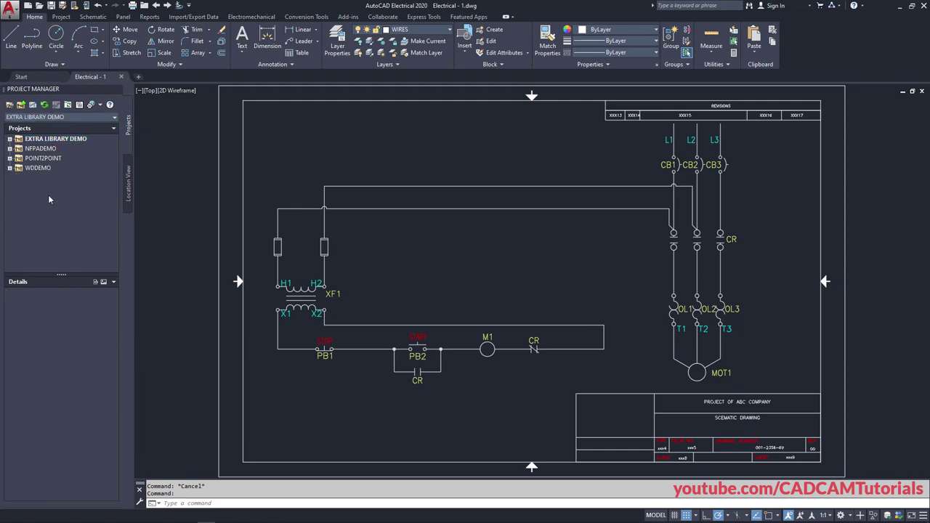
{"action": "left_click", "coordinate": [11, 106]}
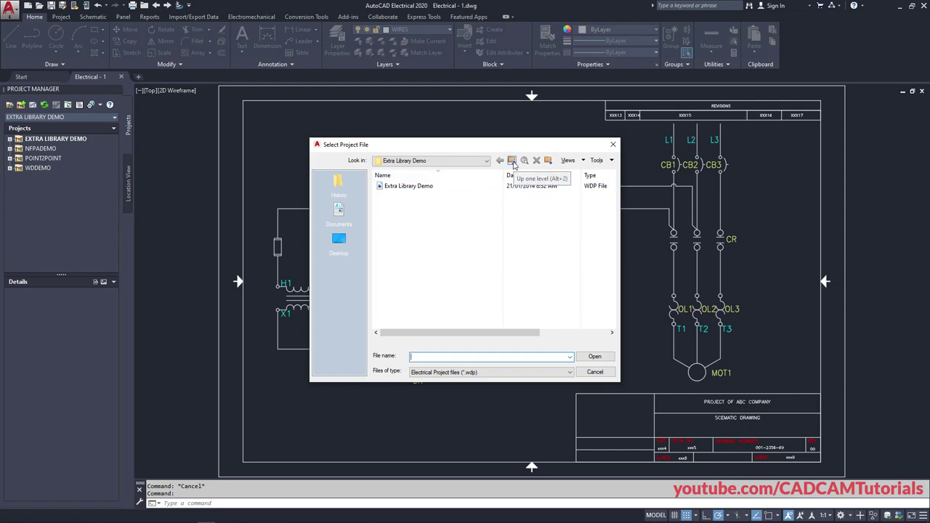
{"action": "left_click", "coordinate": [512, 161]}
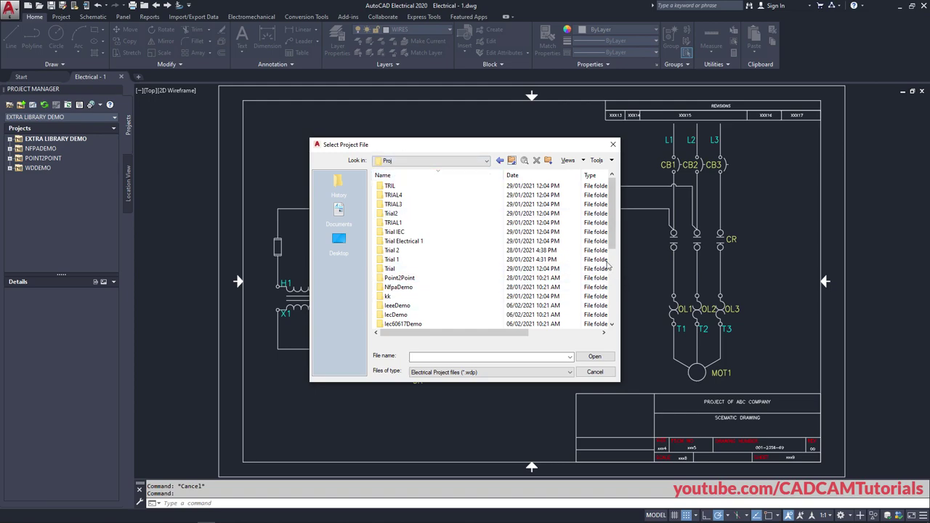
{"action": "left_click_drag", "start_coordinate": [613, 245], "coordinate": [616, 304]}
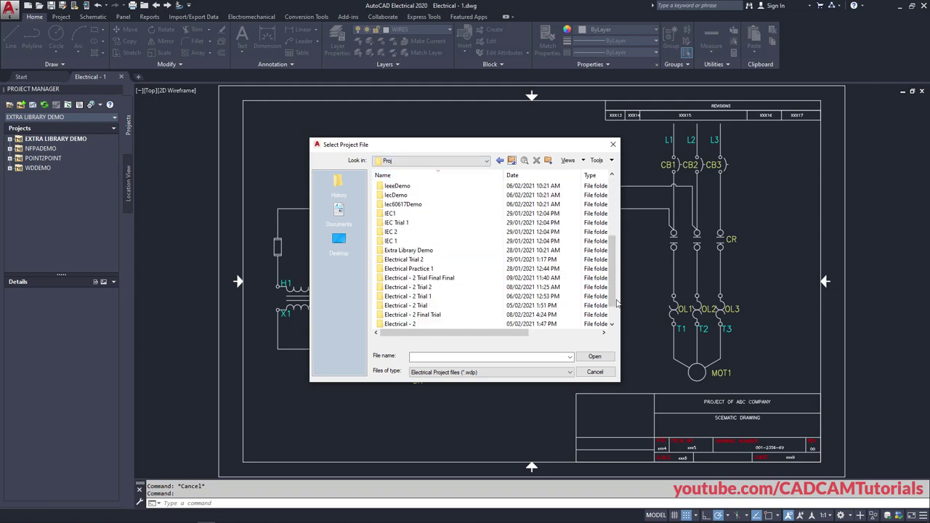
{"action": "scroll", "coordinate": [414, 323], "scroll_direction": "down", "scroll_amount": 1}
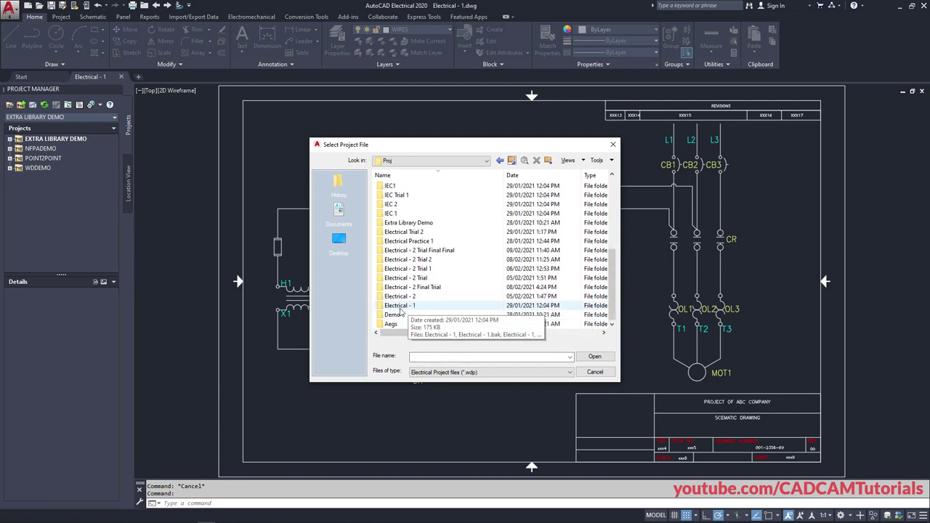
Open Electrical - 1.wdp from its folder and expand the project to show its drawing
{"action": "double_click", "coordinate": [397, 306]}
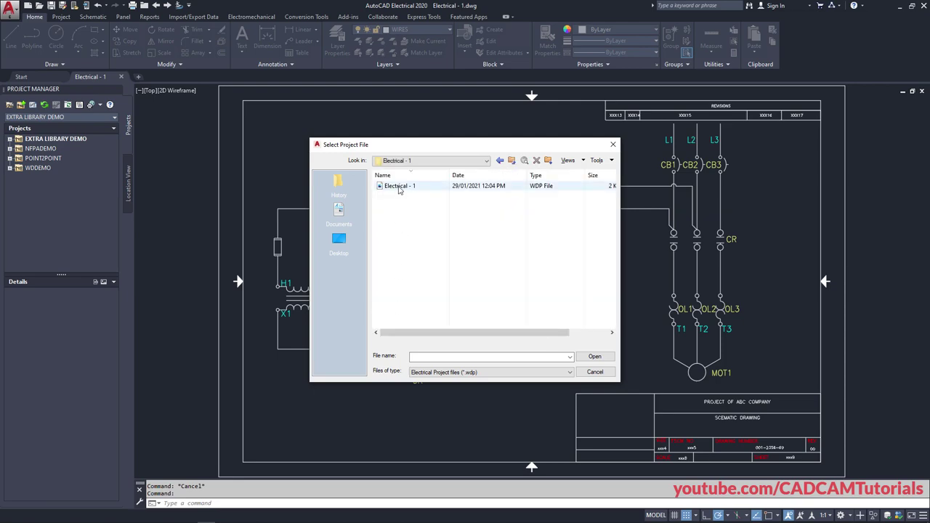
{"action": "left_click", "coordinate": [398, 187]}
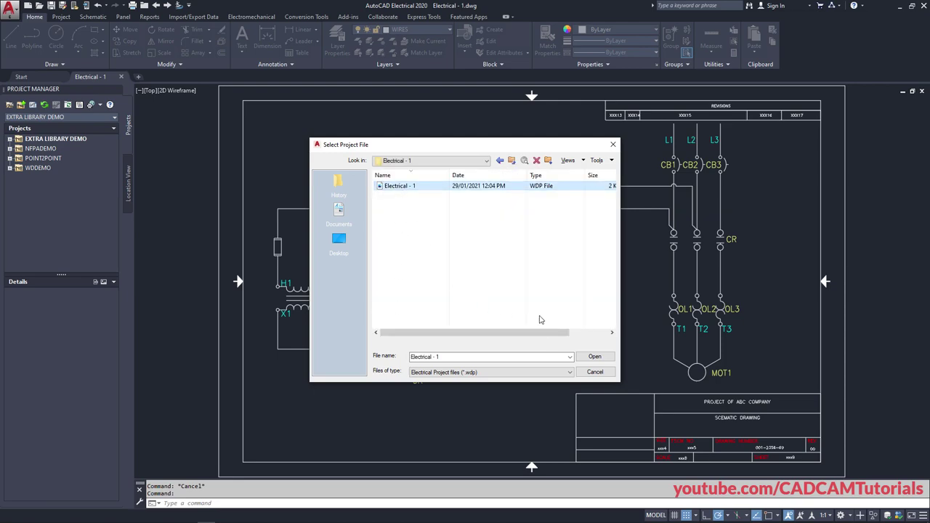
{"action": "left_click", "coordinate": [595, 358]}
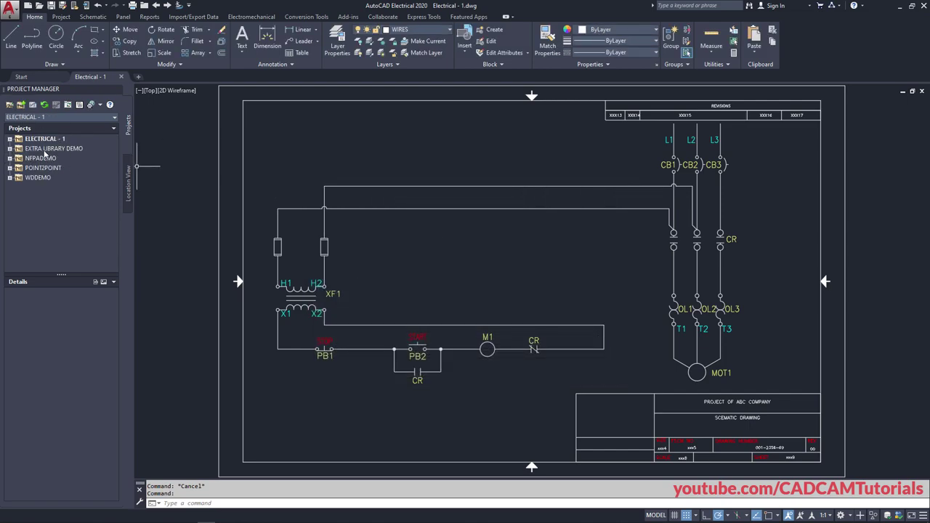
{"action": "left_click", "coordinate": [9, 138]}
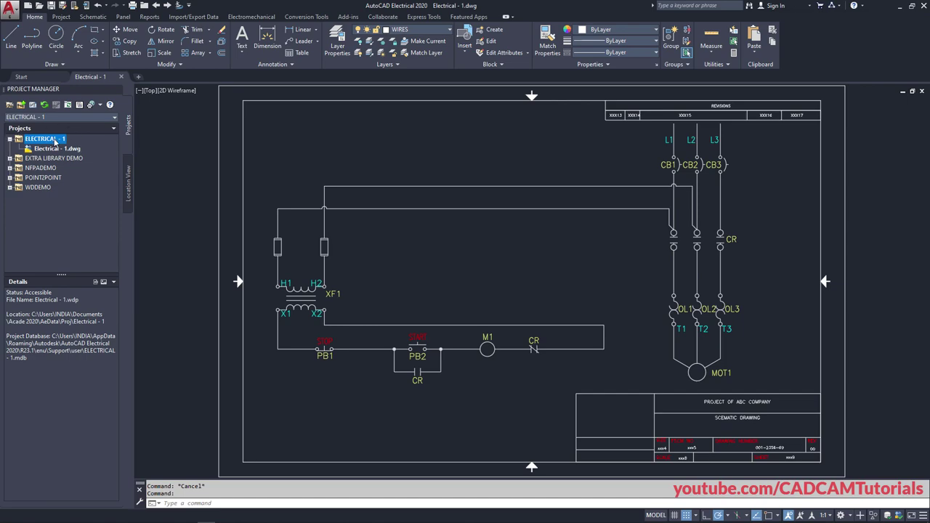
{"action": "left_click", "coordinate": [96, 144]}
Start a Copy Active Project from the Project tab, then cancel the Copy Project dialog
{"action": "left_click", "coordinate": [61, 17]}
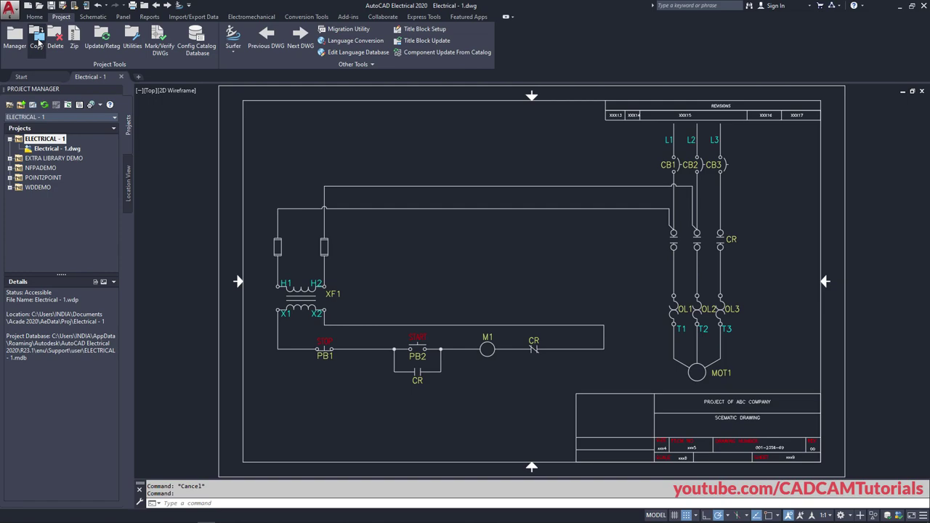
{"action": "left_click", "coordinate": [38, 45]}
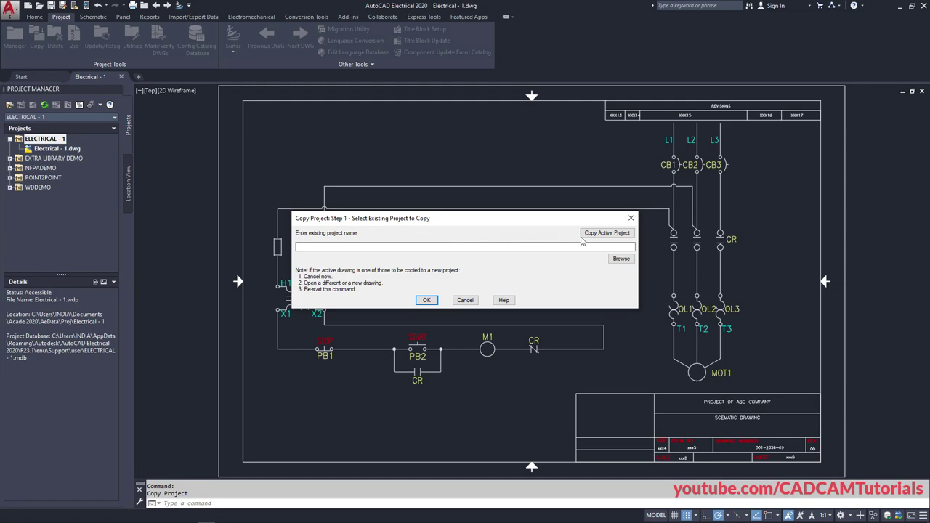
{"action": "left_click", "coordinate": [606, 233]}
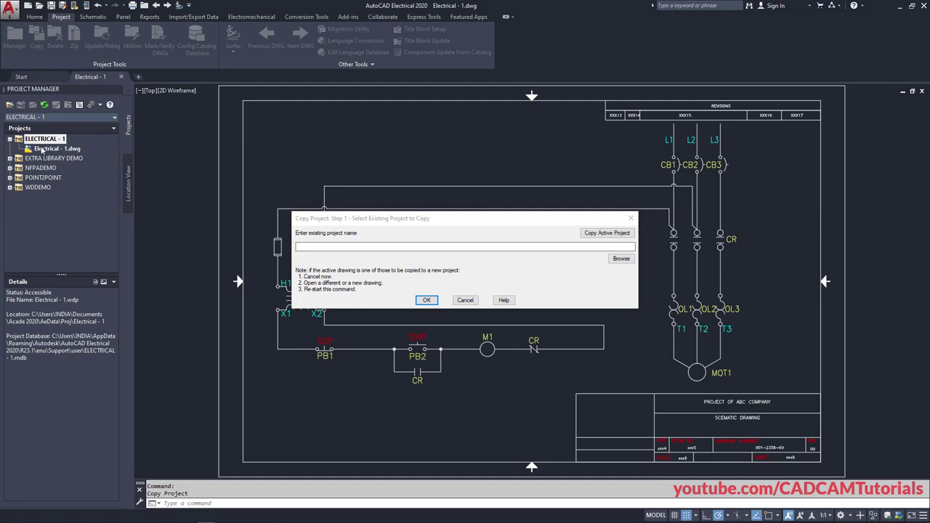
{"action": "left_click", "coordinate": [604, 236]}
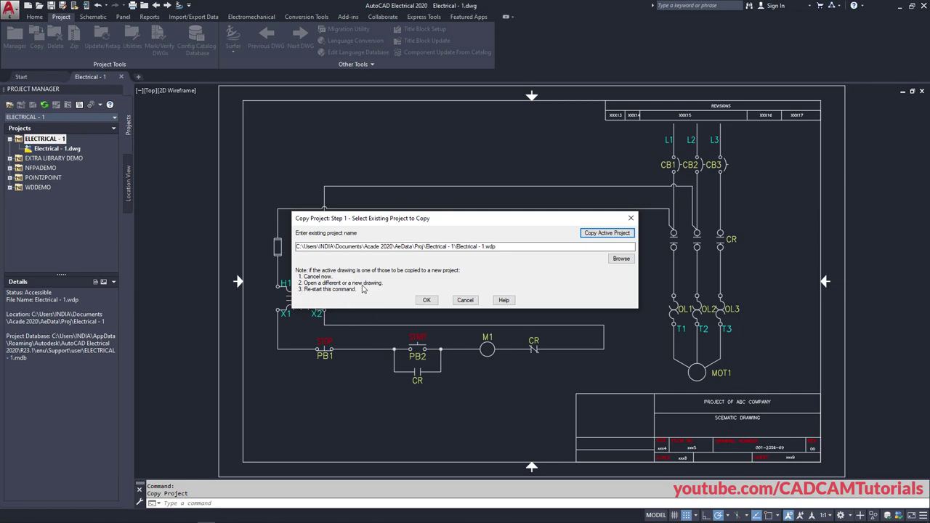
{"action": "left_click", "coordinate": [465, 300]}
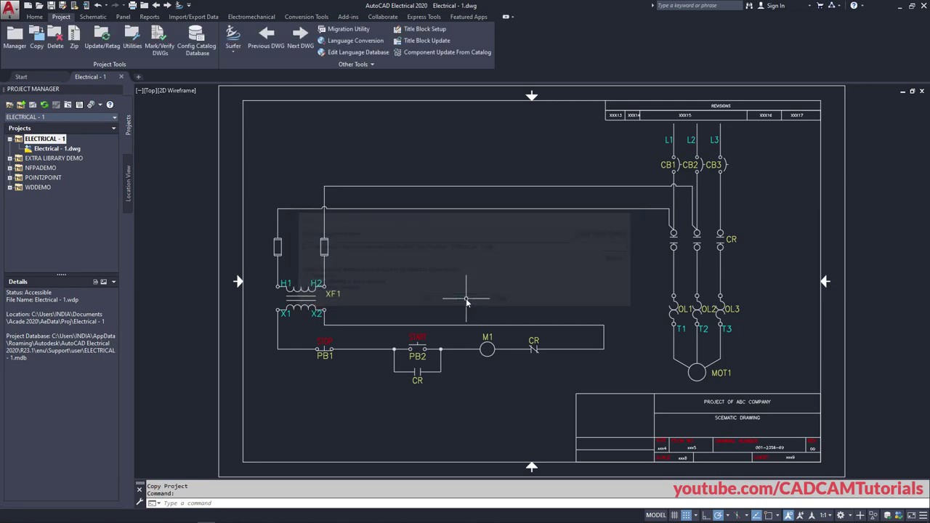
Close Electrical - 1.dwg, start a new blank drawing, and advance Copy Active Project to Step 2
{"action": "left_click", "coordinate": [121, 76]}
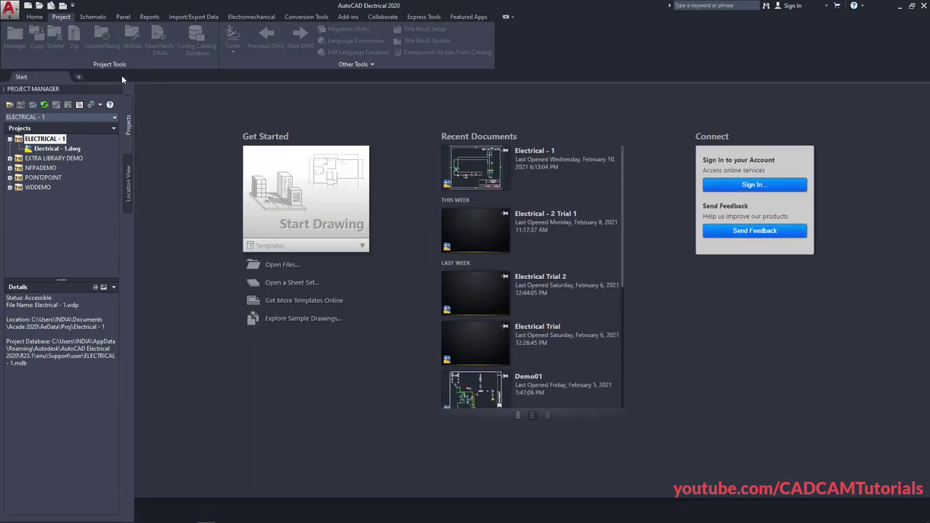
{"action": "left_click", "coordinate": [321, 220]}
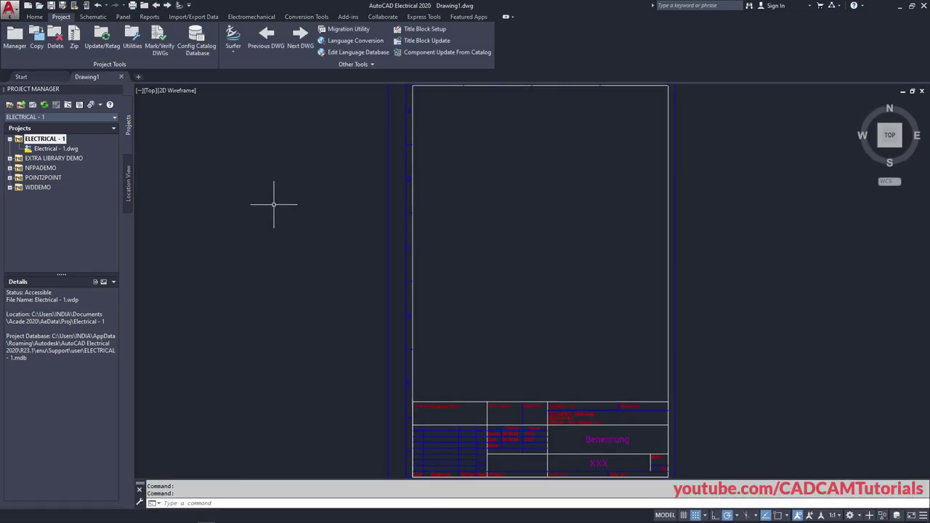
{"action": "left_click", "coordinate": [40, 44]}
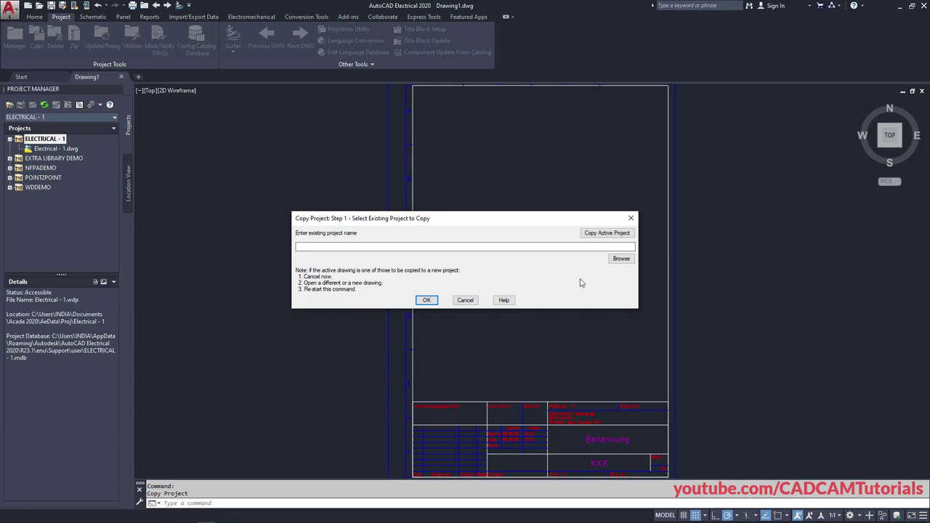
{"action": "left_click", "coordinate": [611, 237]}
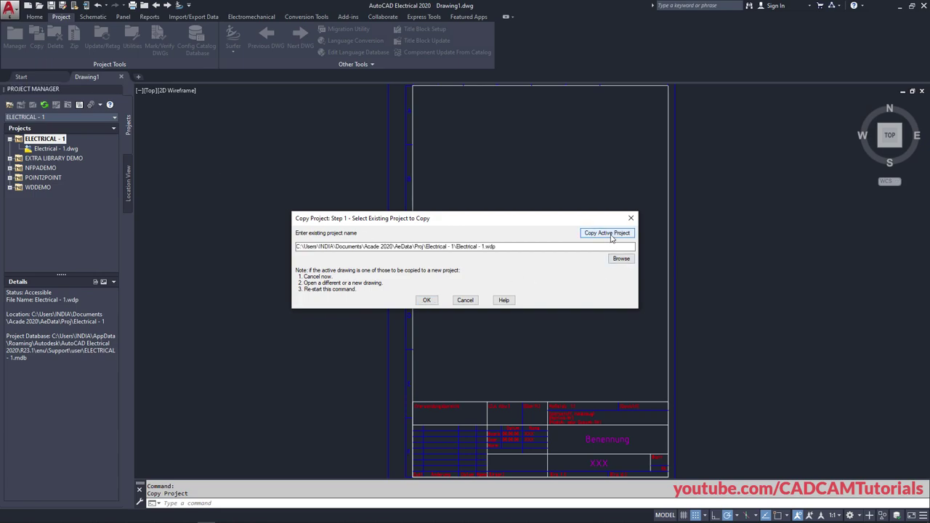
{"action": "left_click", "coordinate": [427, 300]}
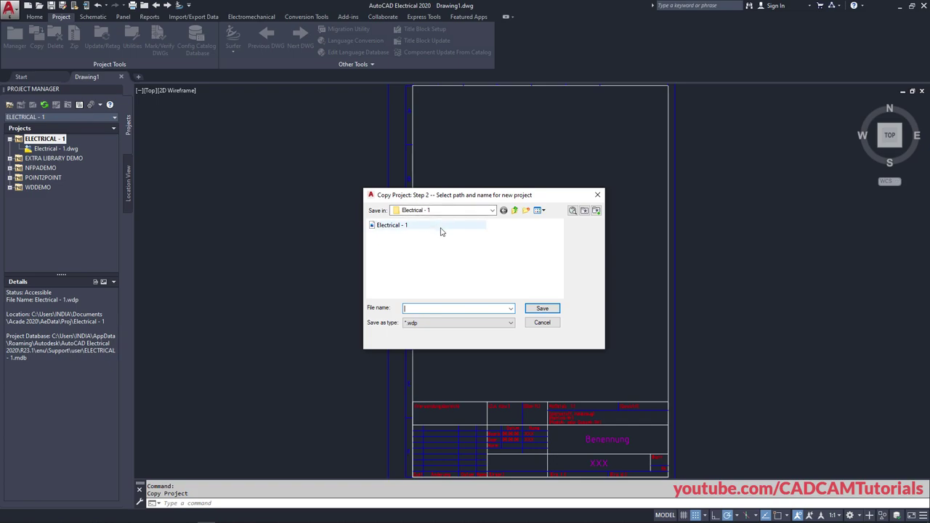
Create a new folder named Electrical - 2 in Proj and copy its name
{"action": "left_click", "coordinate": [515, 211]}
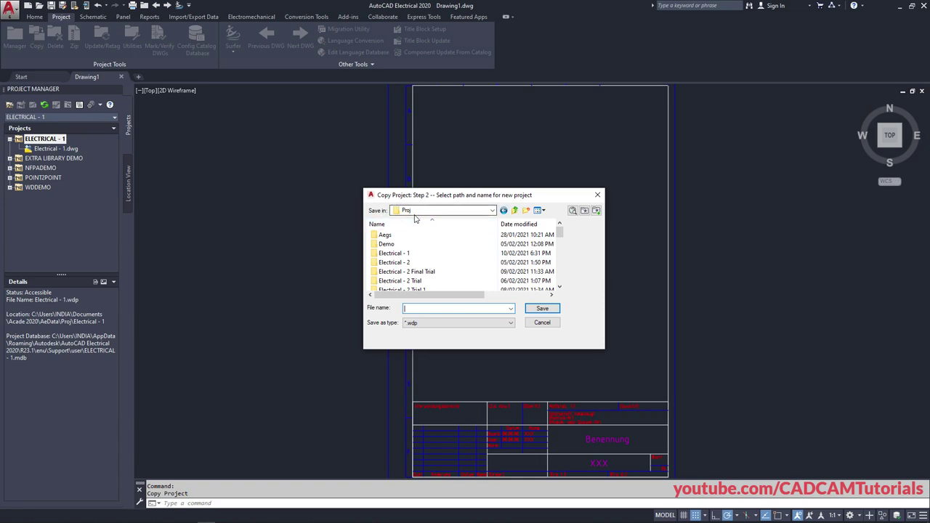
{"action": "left_click", "coordinate": [526, 211]}
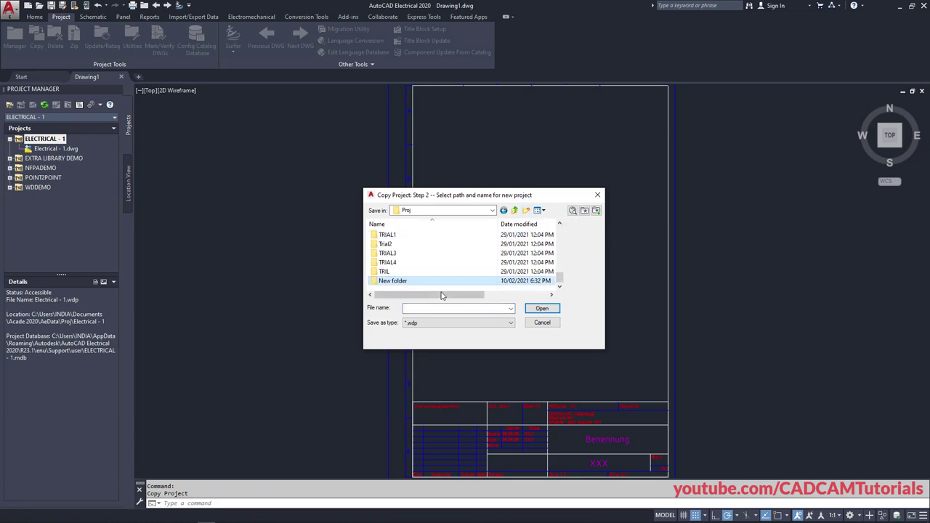
{"action": "left_click", "coordinate": [399, 283]}
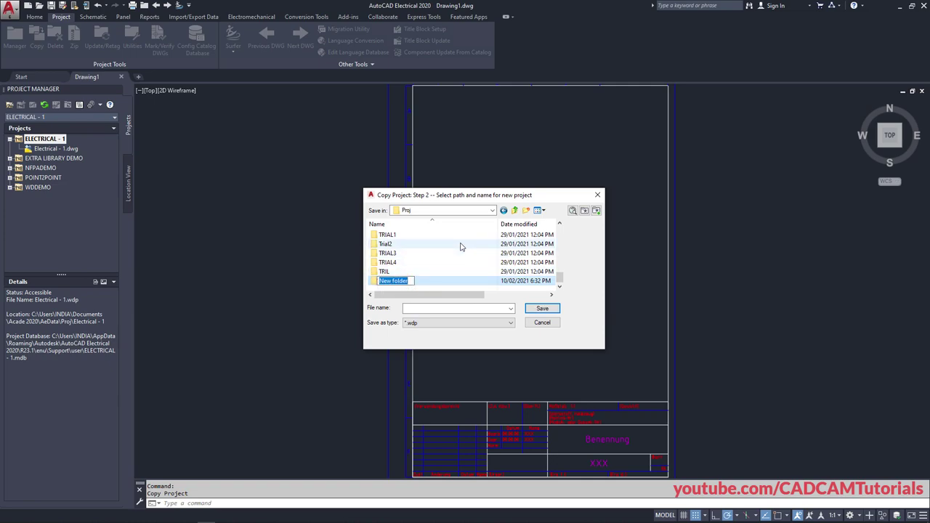
{"action": "type", "text": "Electrical - 2"}
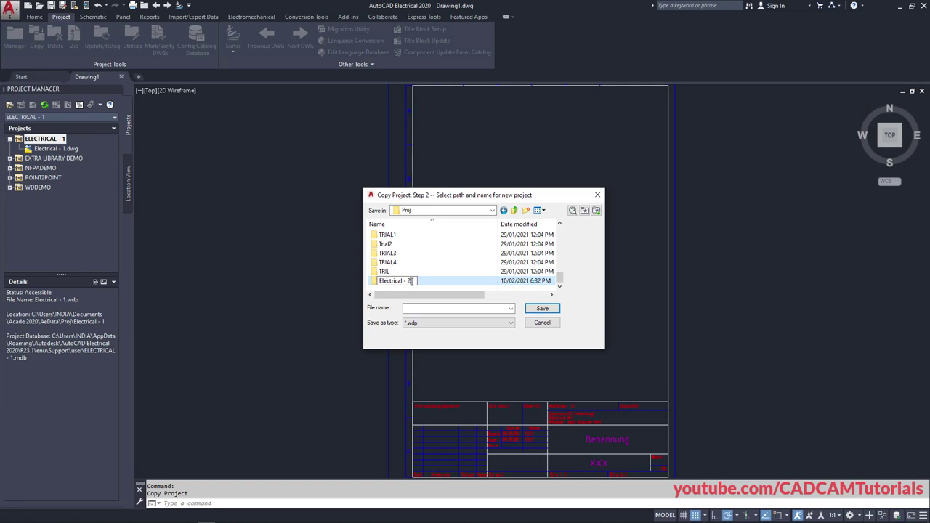
{"action": "left_click_drag", "start_coordinate": [411, 281], "coordinate": [377, 282]}
{"action": "right_click", "coordinate": [395, 282]}
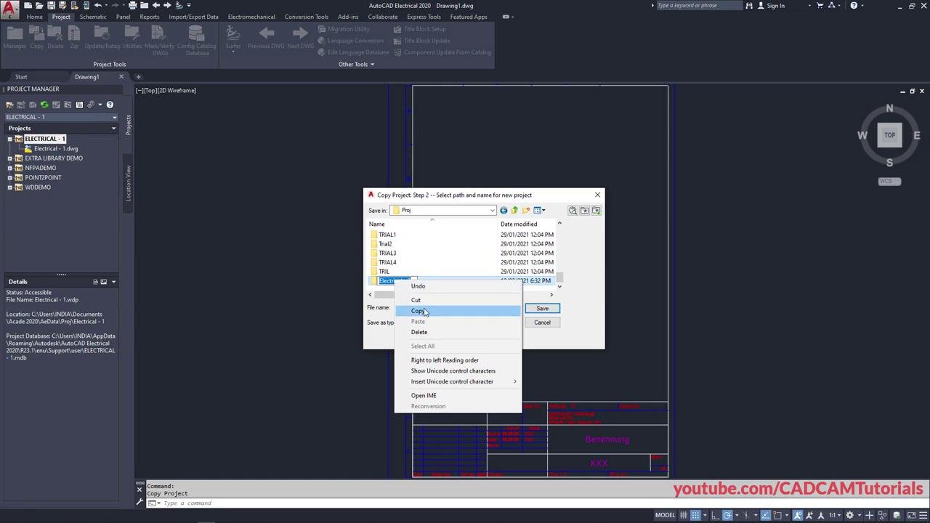
{"action": "left_click", "coordinate": [420, 311]}
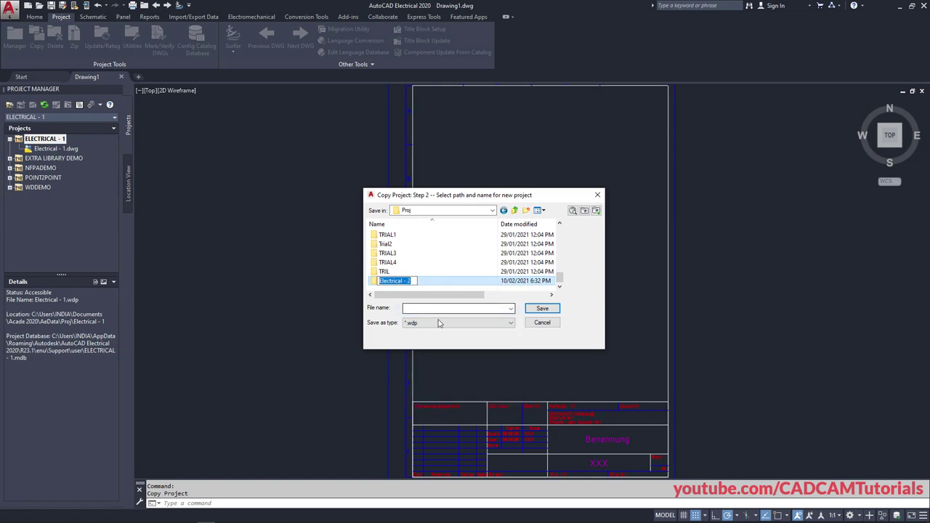
{"action": "left_click", "coordinate": [448, 248]}
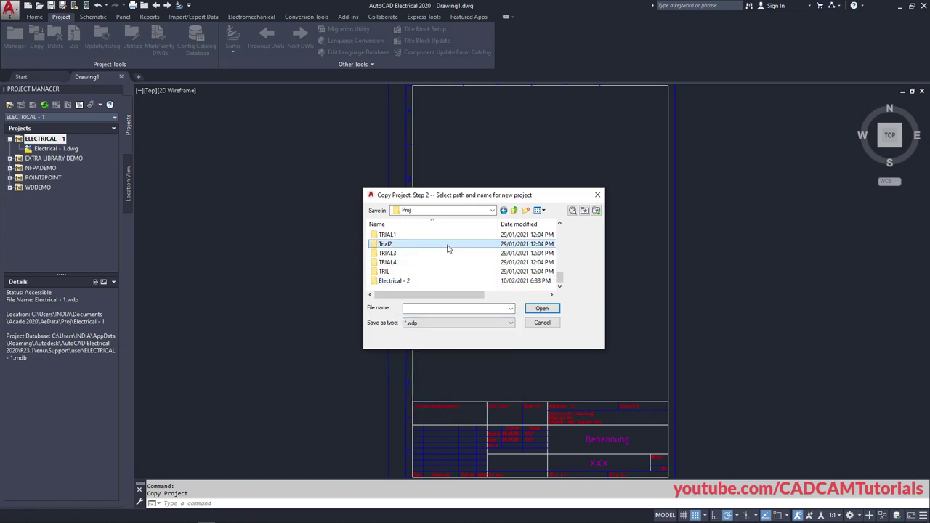
Save the project file as Electrical - 2 inside the Electrical - 2 folder
{"action": "double_click", "coordinate": [399, 282]}
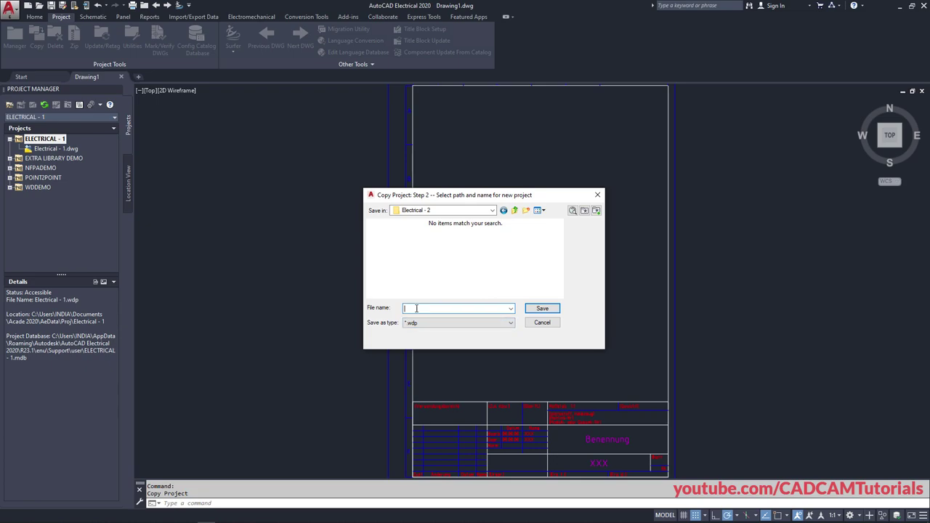
{"action": "right_click", "coordinate": [413, 308]}
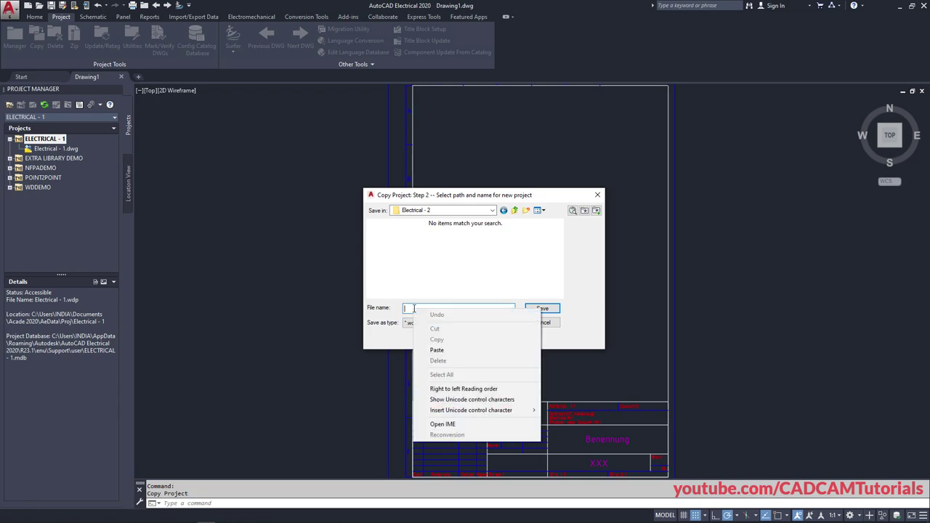
{"action": "left_click", "coordinate": [439, 352]}
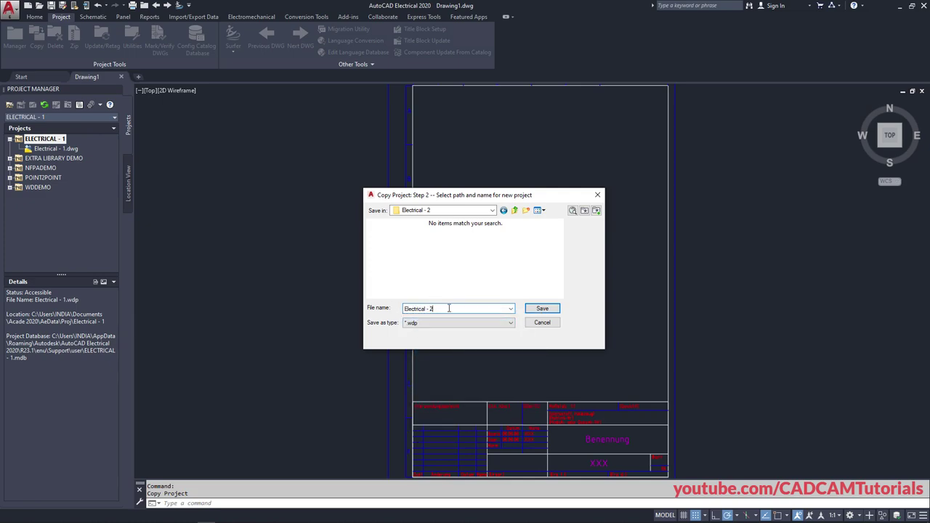
{"action": "left_click", "coordinate": [542, 309]}
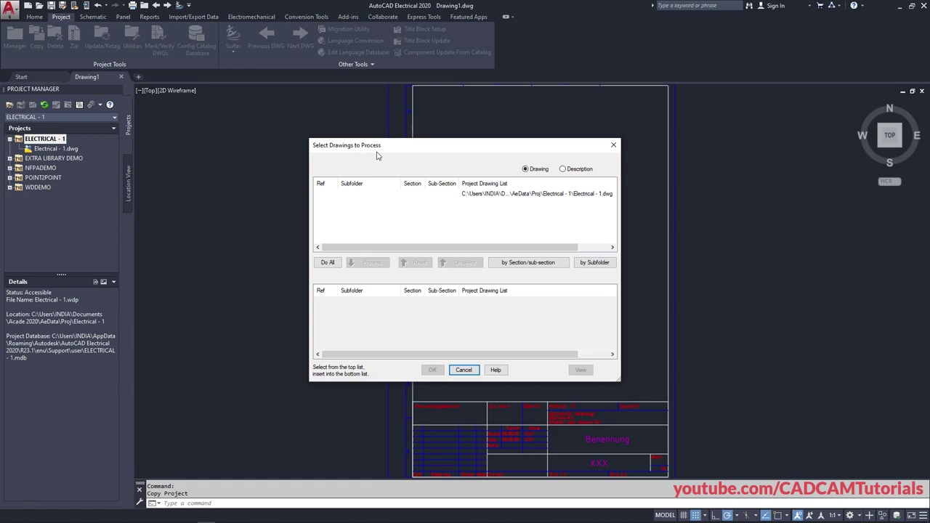
Queue Electrical - 1.dwg for copying with Do All and confirm the drawing selection
{"action": "left_click", "coordinate": [484, 194]}
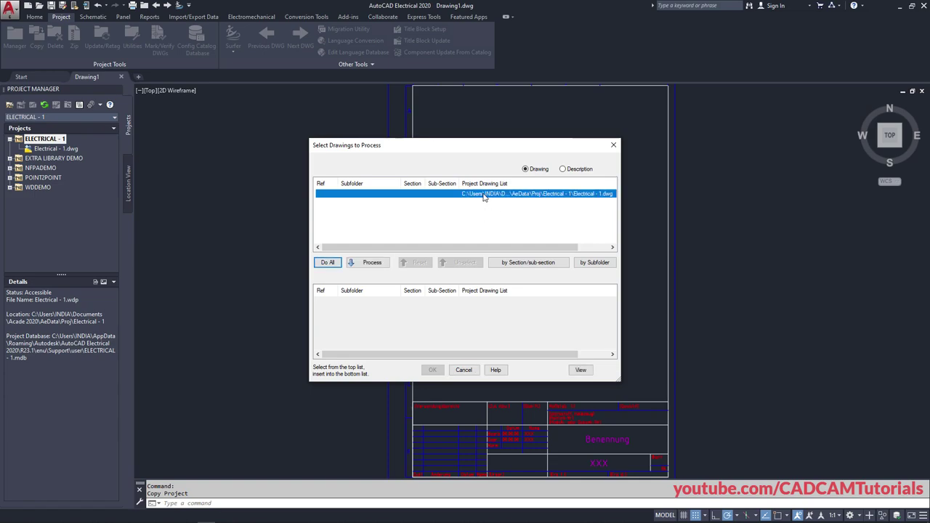
{"action": "left_click", "coordinate": [372, 263]}
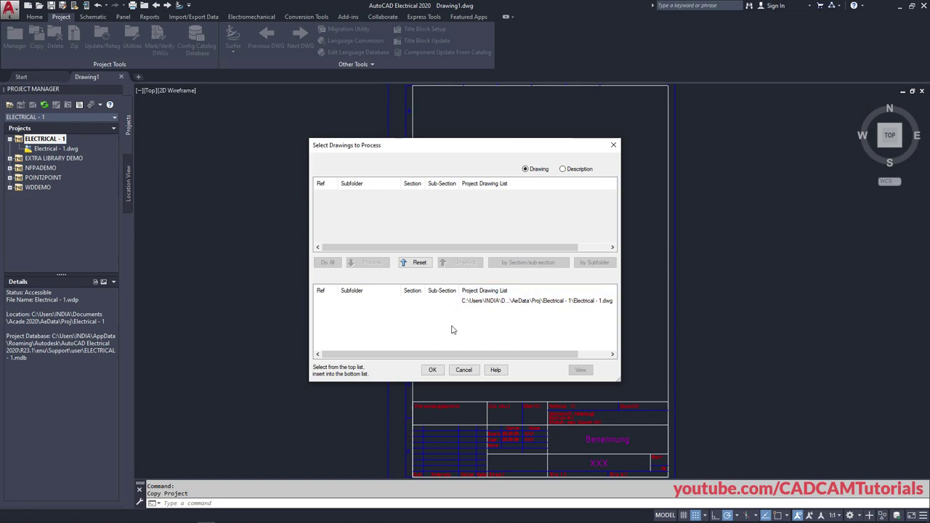
{"action": "left_click", "coordinate": [418, 263]}
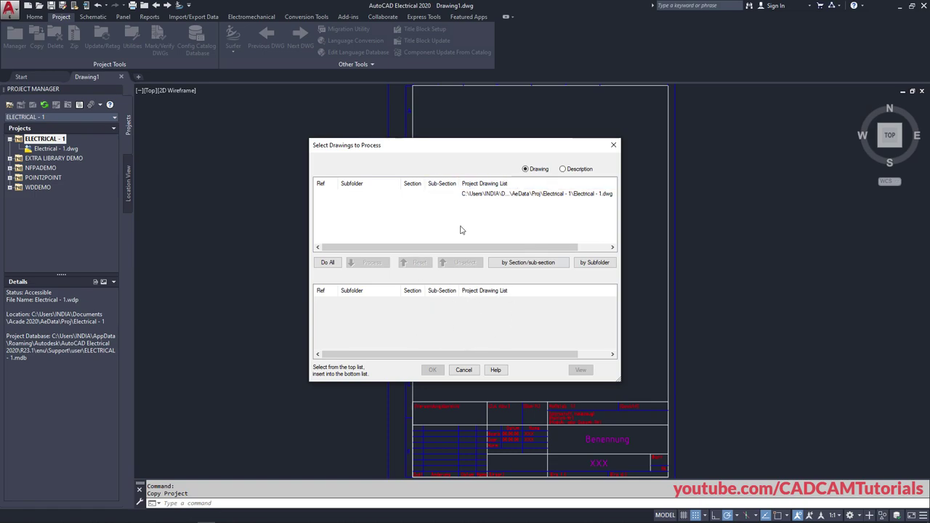
{"action": "left_click", "coordinate": [326, 265]}
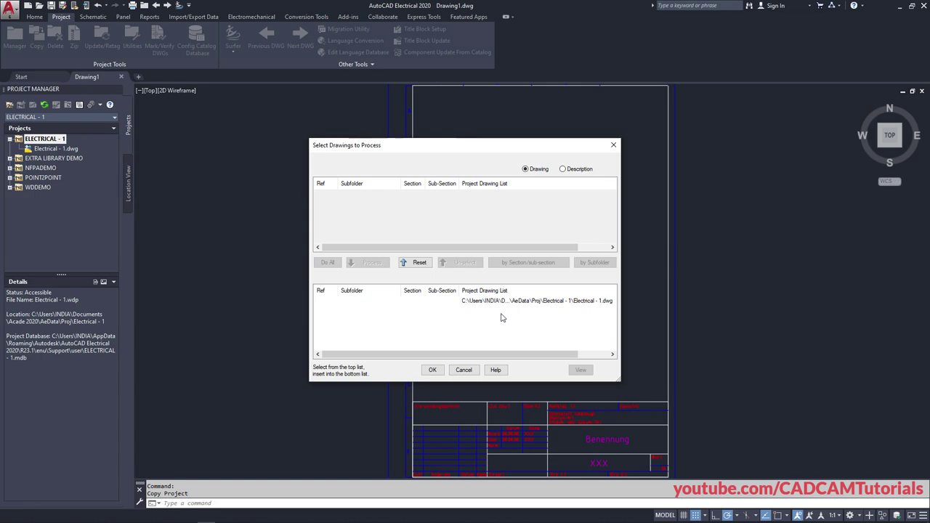
{"action": "left_click", "coordinate": [433, 371]}
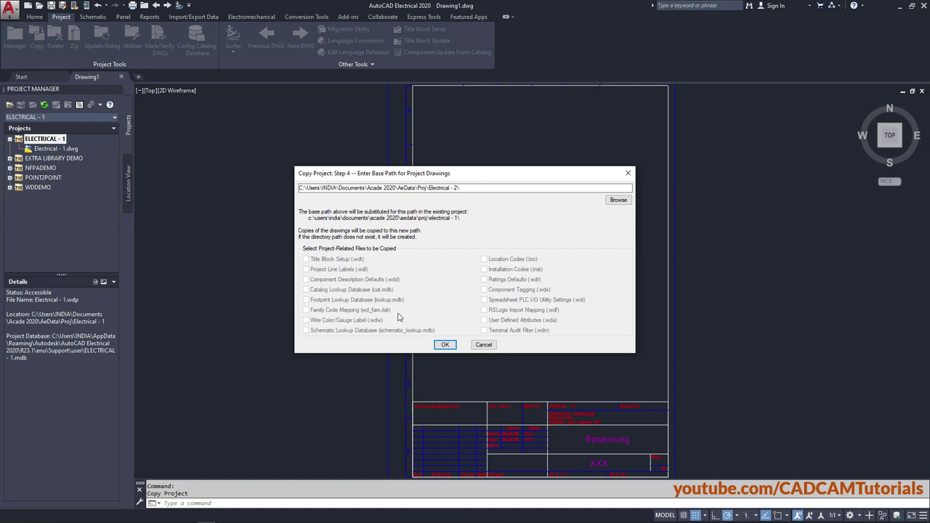
Accept the base path and rename the copied drawing from Electrical - 1.dwg to Electrical - 2.dwg
{"action": "left_click", "coordinate": [444, 345]}
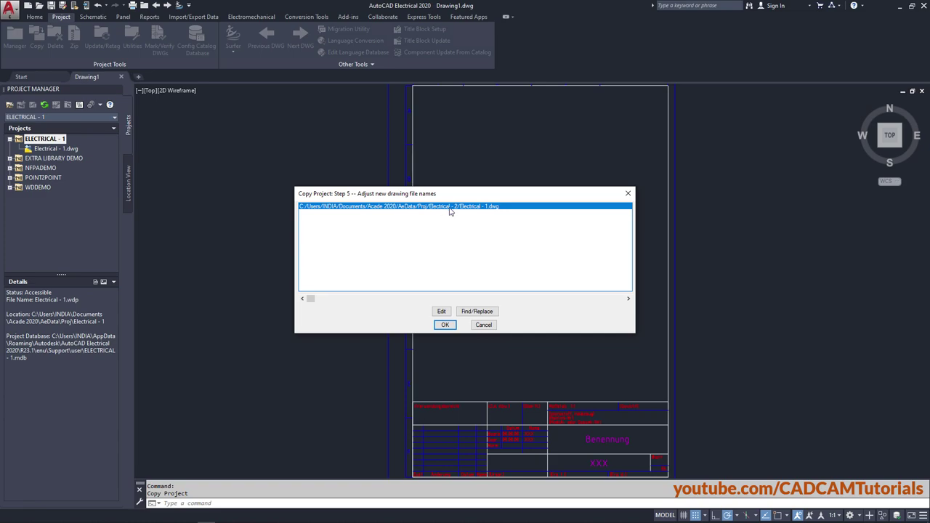
{"action": "left_click", "coordinate": [444, 312]}
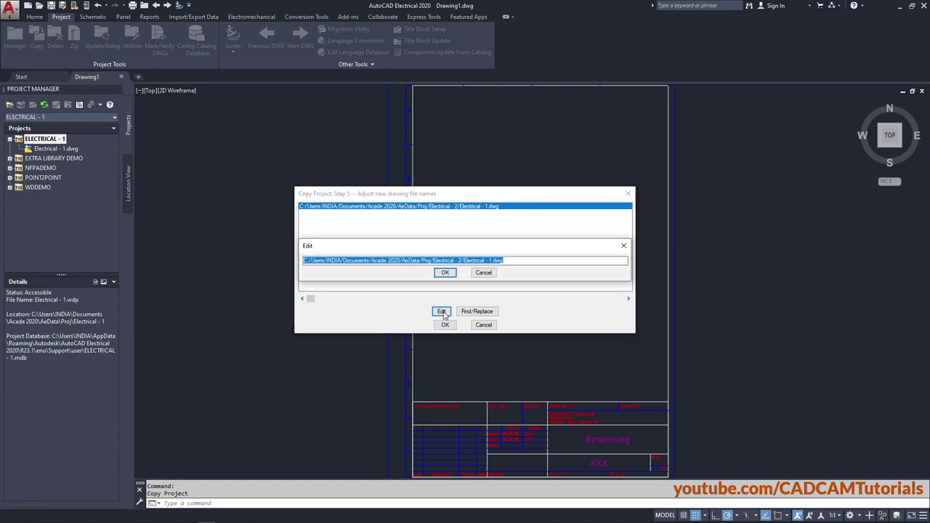
{"action": "left_click", "coordinate": [489, 260]}
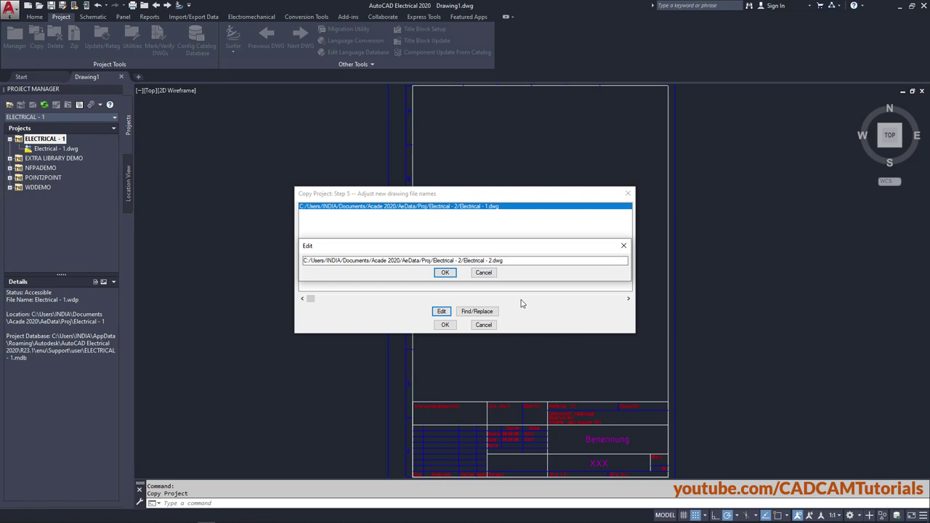
{"action": "type", "text": "2"}
{"action": "left_click", "coordinate": [446, 273]}
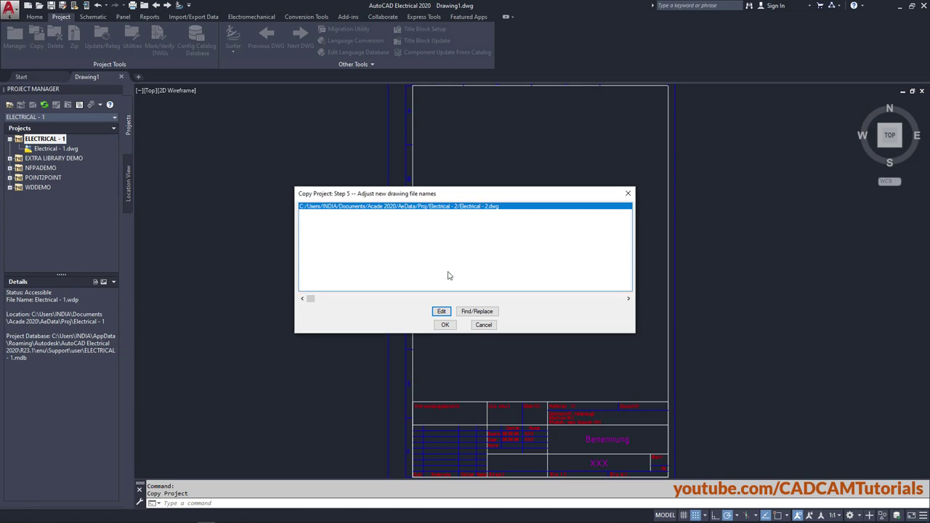
{"action": "left_click", "coordinate": [445, 325]}
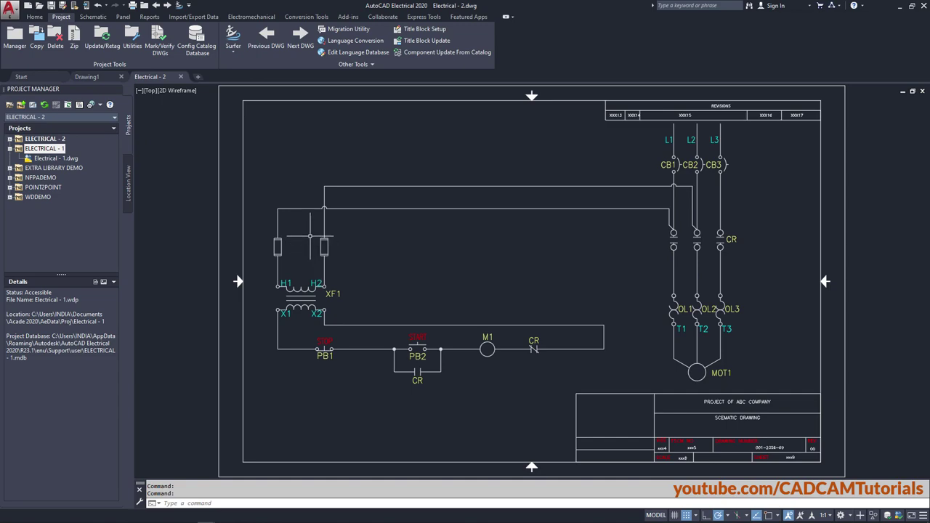
Expand ELECTRICAL - 2 and make EXTRA LIBRARY DEMO the active project
{"action": "left_click", "coordinate": [9, 140]}
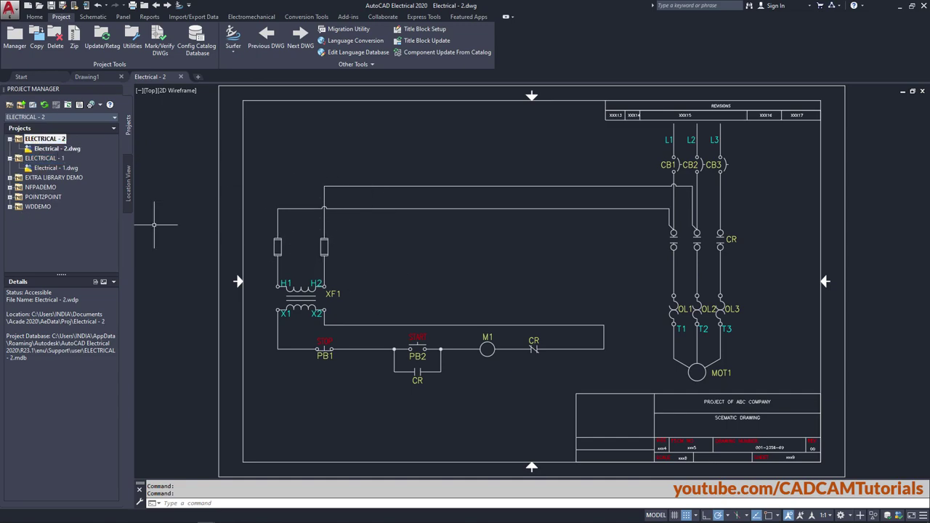
{"action": "left_click", "coordinate": [40, 138]}
{"action": "left_click", "coordinate": [38, 158]}
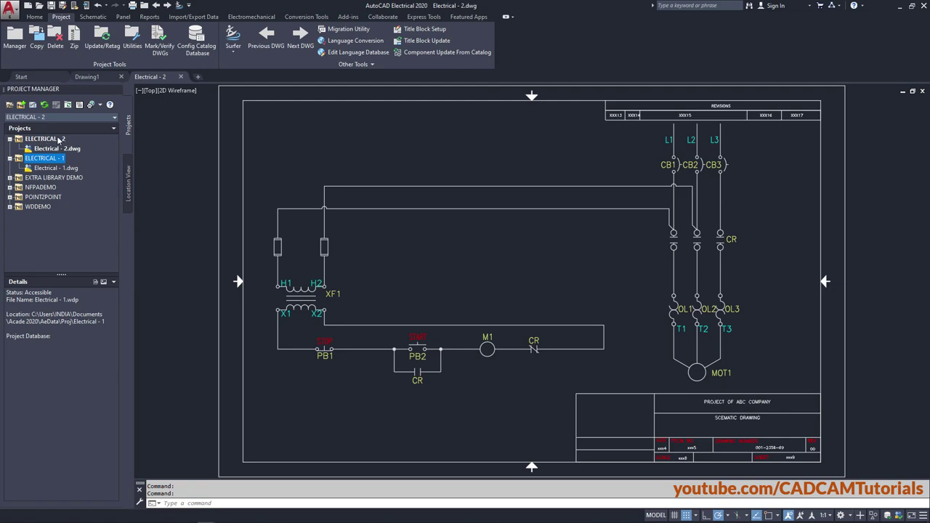
{"action": "left_click", "coordinate": [44, 178]}
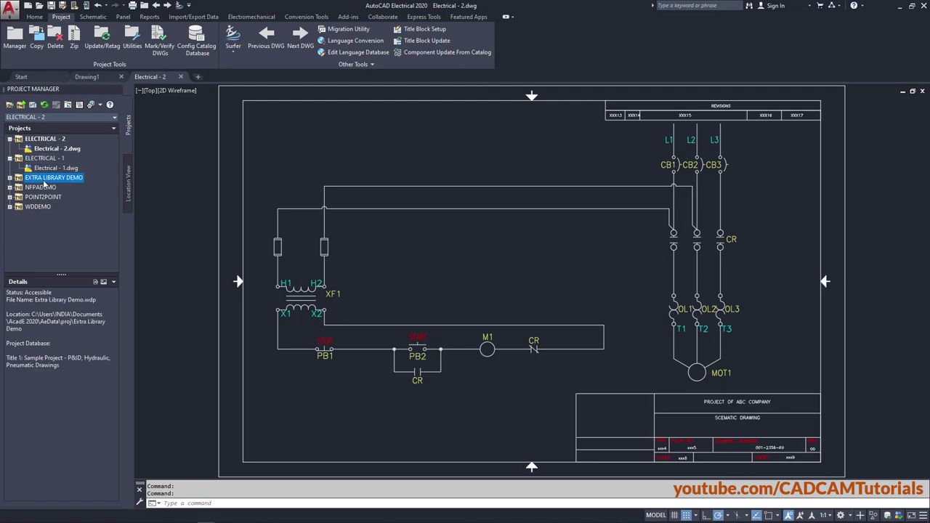
{"action": "right_click", "coordinate": [51, 182]}
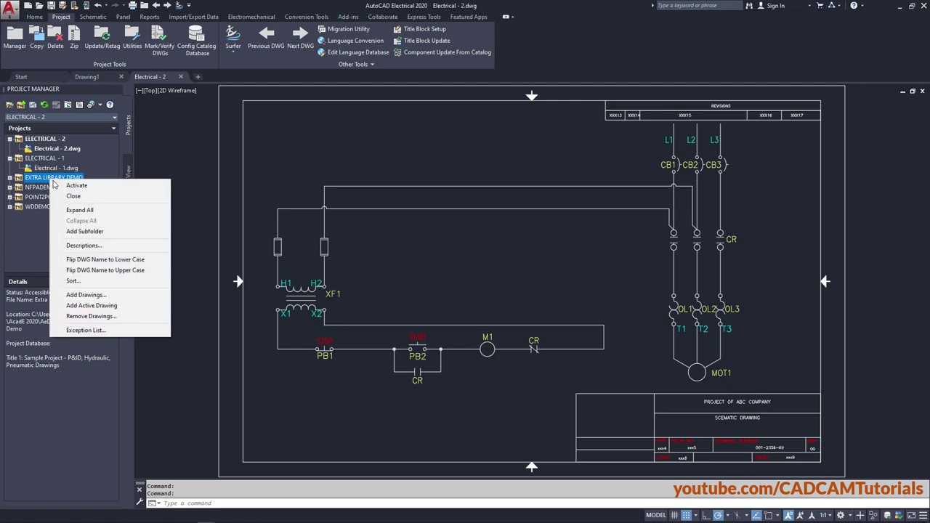
{"action": "left_click", "coordinate": [75, 186]}
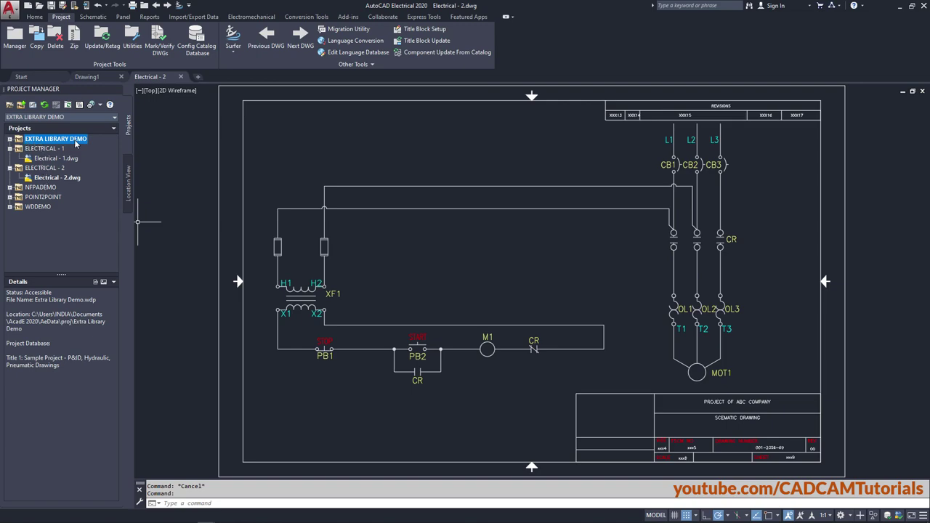
Reactivate ELECTRICAL - 2, open its schematic, and close the Project Manager
{"action": "right_click", "coordinate": [45, 169]}
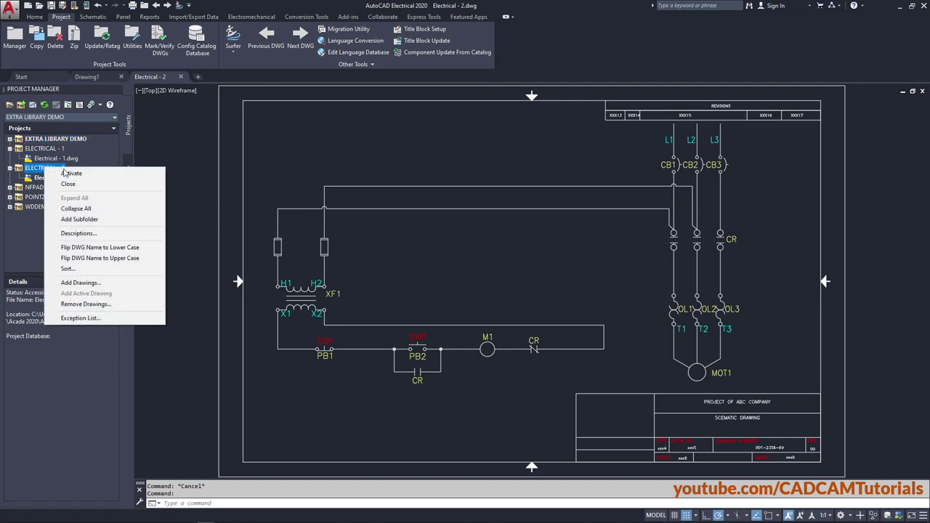
{"action": "left_click", "coordinate": [71, 174]}
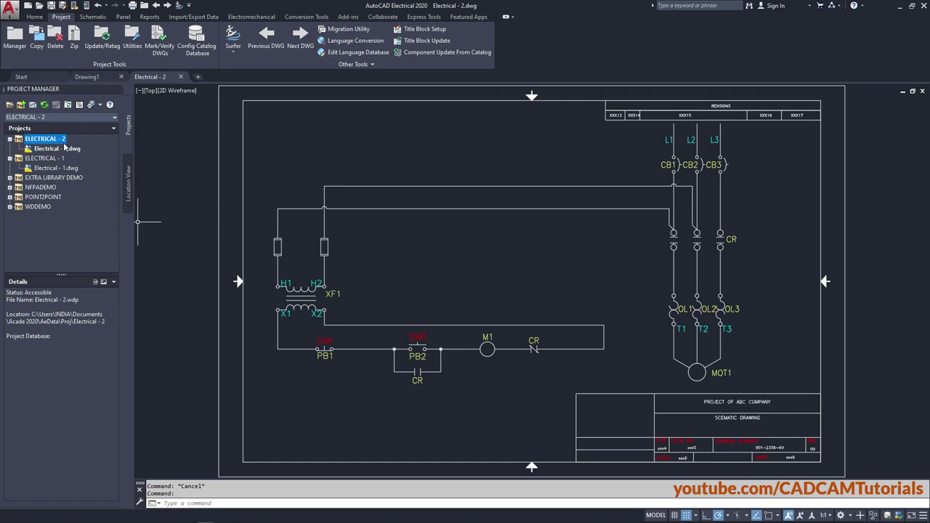
{"action": "double_click", "coordinate": [81, 149]}
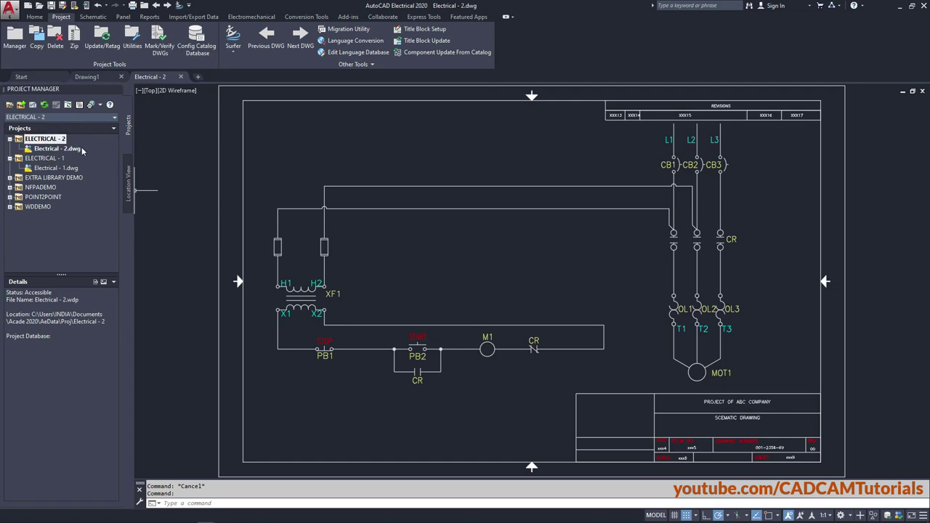
{"action": "left_click", "coordinate": [117, 90]}
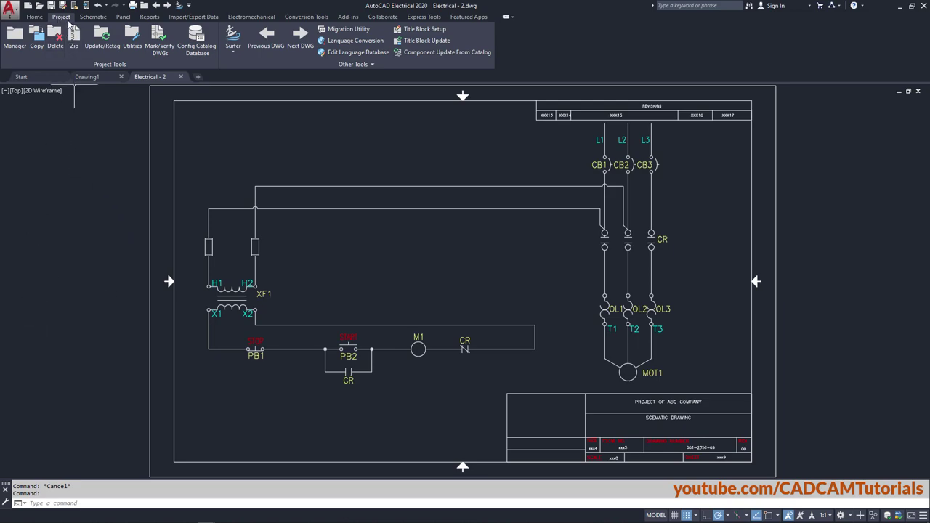
Reopen the Project Manager palette with the Project tab's Manager button
{"action": "left_click", "coordinate": [18, 42]}
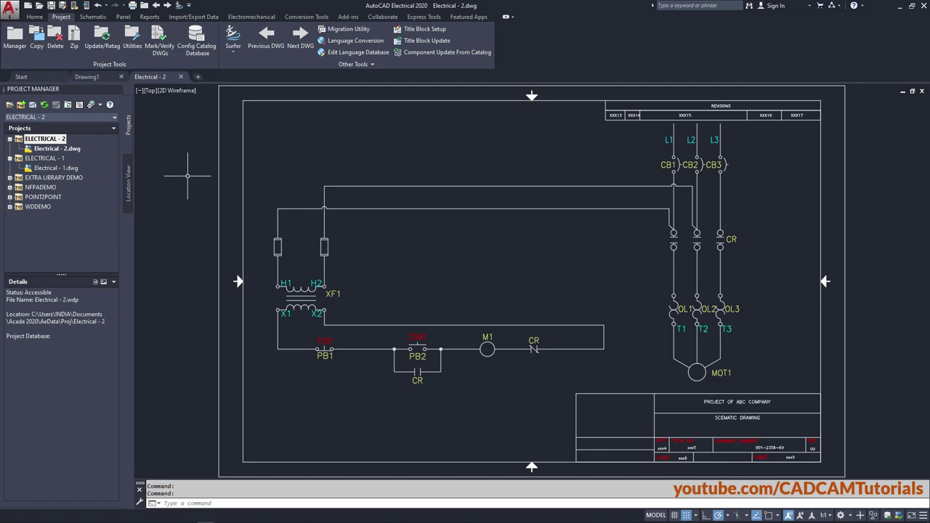
Open the Catalog Browser from the Schematic tab and turn on its auto-hide
{"action": "left_click", "coordinate": [90, 18]}
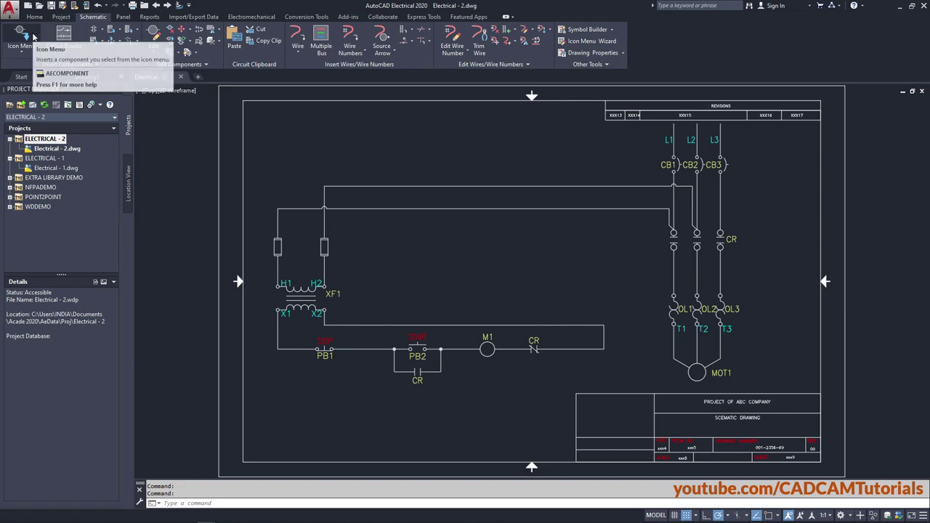
{"action": "left_click", "coordinate": [34, 41]}
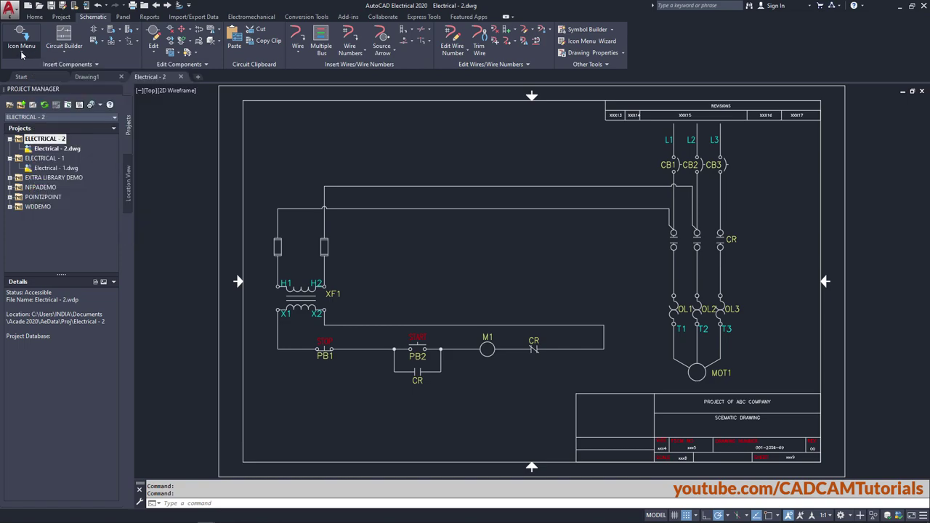
{"action": "left_click", "coordinate": [22, 51]}
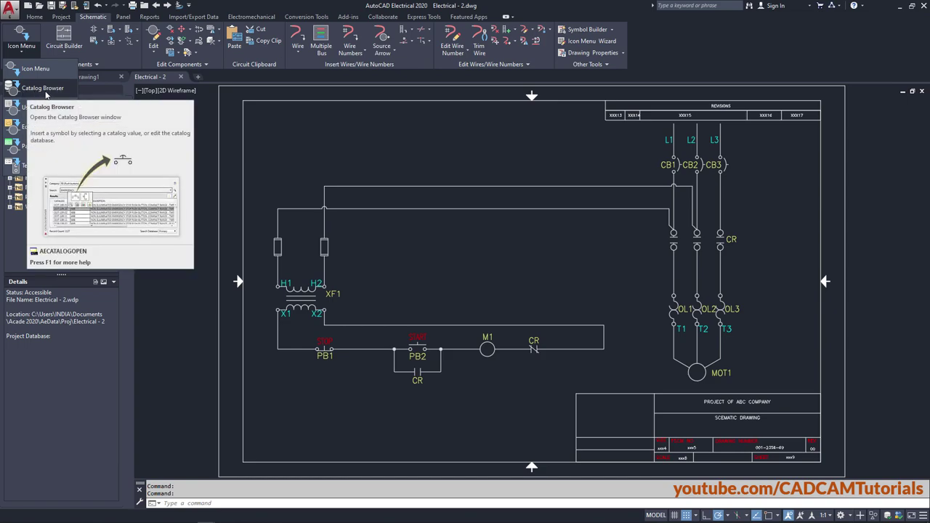
{"action": "left_click", "coordinate": [40, 90]}
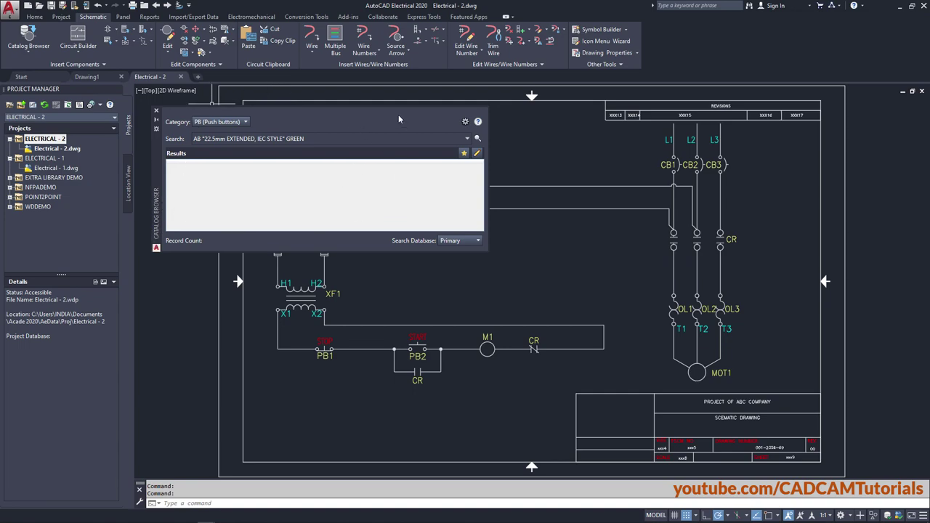
{"action": "left_click", "coordinate": [156, 123]}
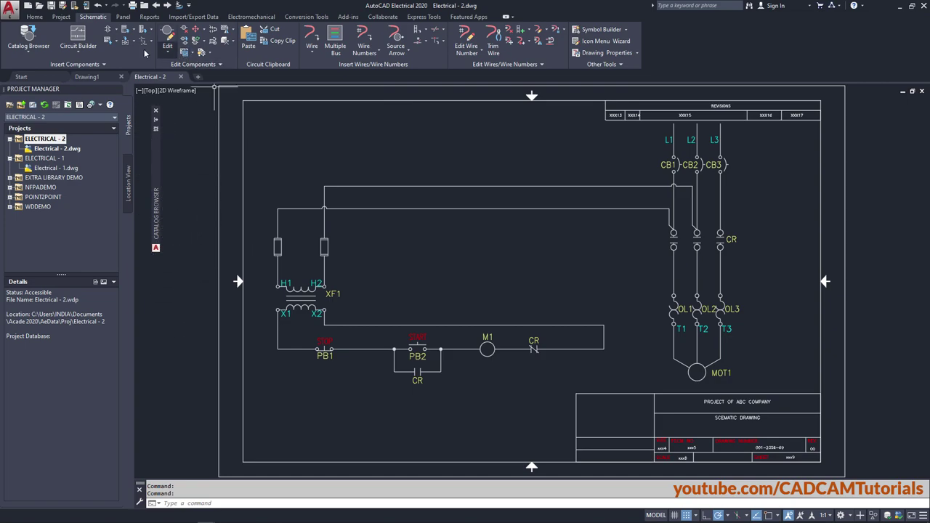
Reopen the Catalog Browser and toggle auto-hide off, then on again so it collapses aside
{"action": "left_click", "coordinate": [32, 57]}
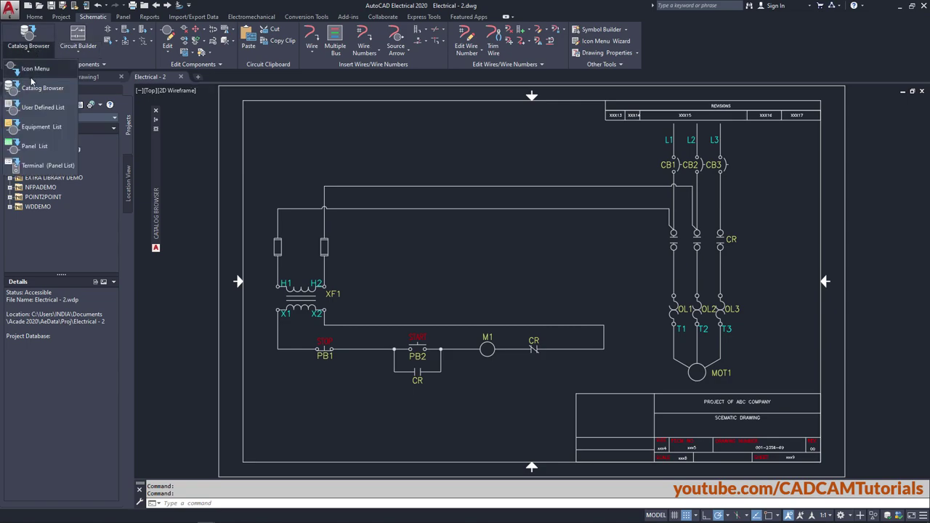
{"action": "left_click", "coordinate": [42, 69]}
{"action": "left_click", "coordinate": [31, 54]}
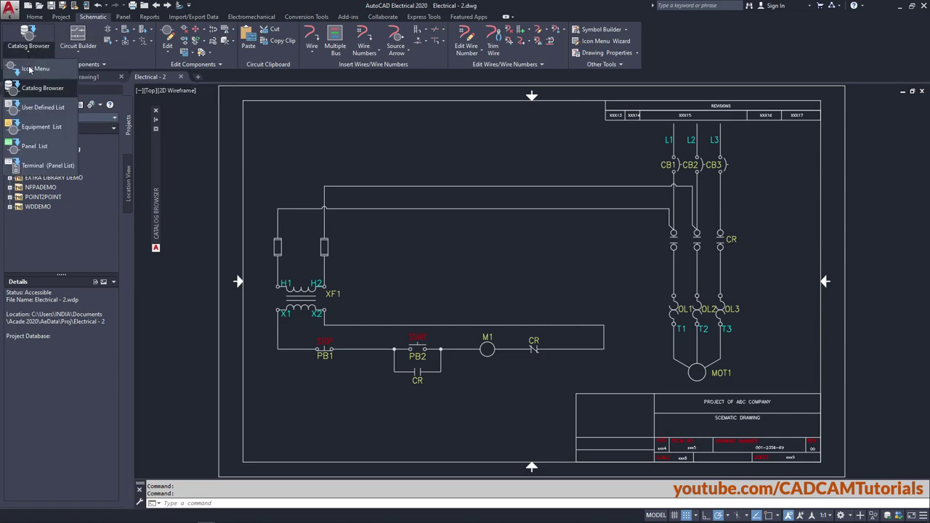
{"action": "left_click", "coordinate": [30, 89]}
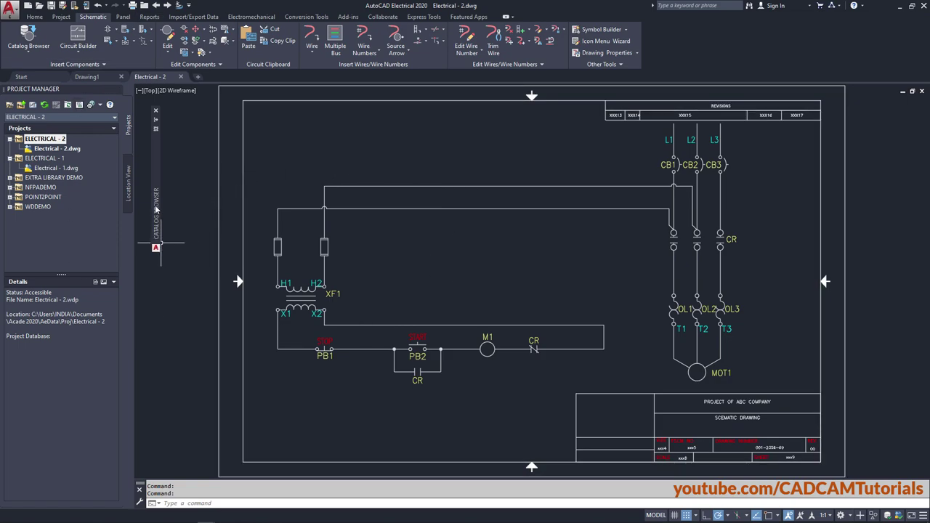
{"action": "mouse_move", "coordinate": [158, 220]}
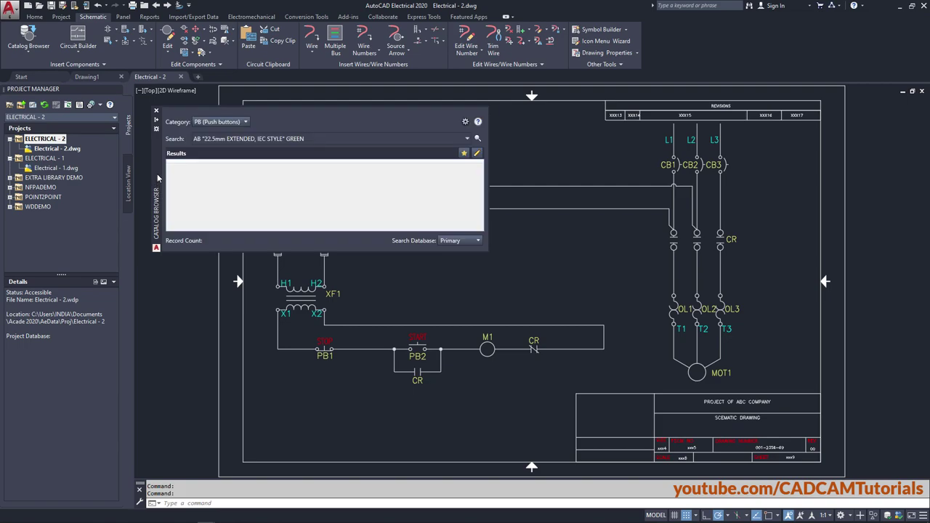
{"action": "left_click", "coordinate": [156, 124]}
{"action": "left_click", "coordinate": [564, 266]}
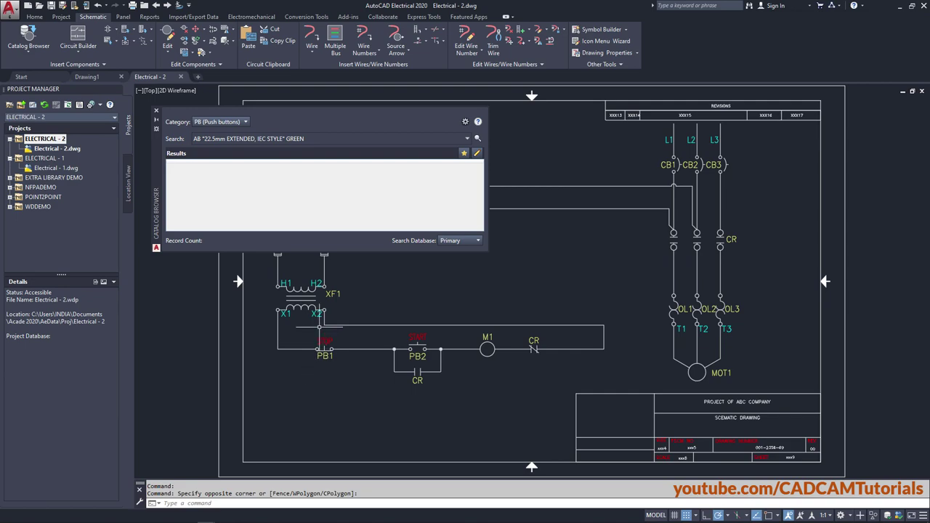
{"action": "left_click", "coordinate": [157, 125]}
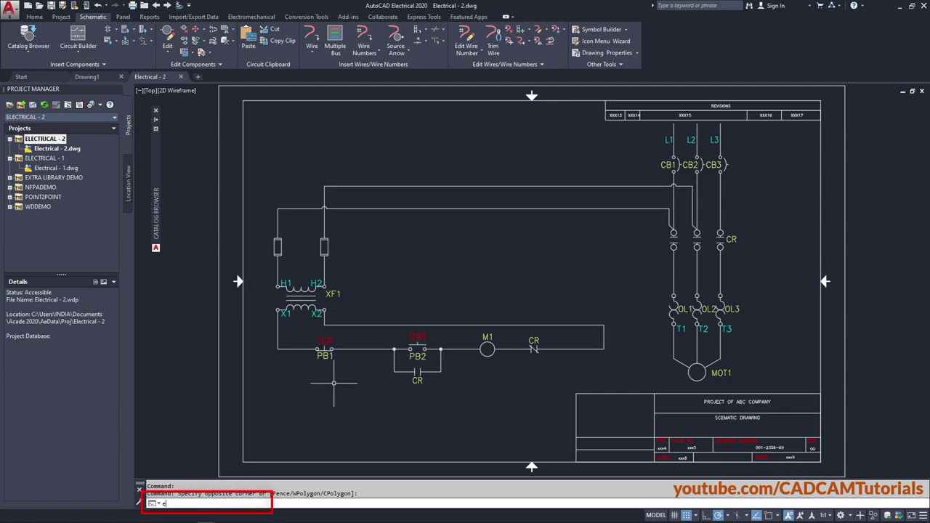
{"action": "type", "text": "E"}
{"action": "key", "text": "Return"}
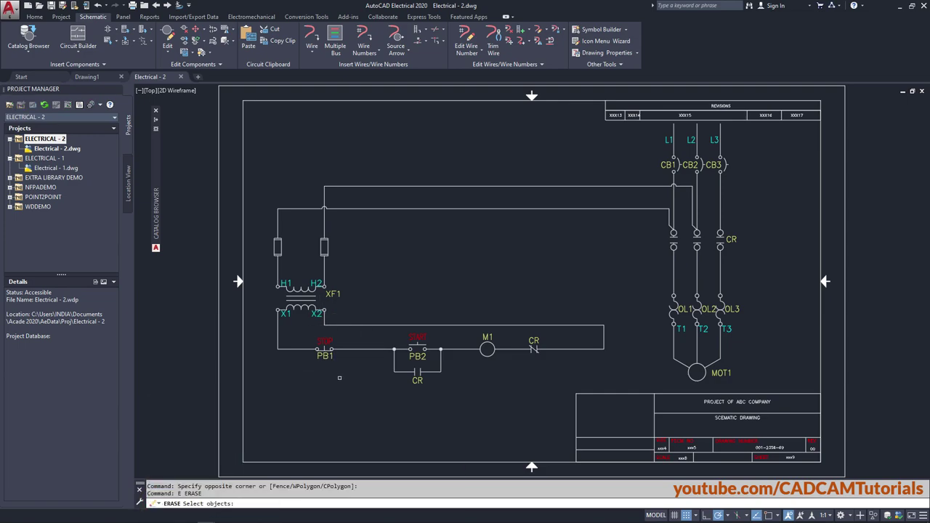
{"action": "left_click", "coordinate": [308, 332]}
{"action": "left_click", "coordinate": [351, 387]}
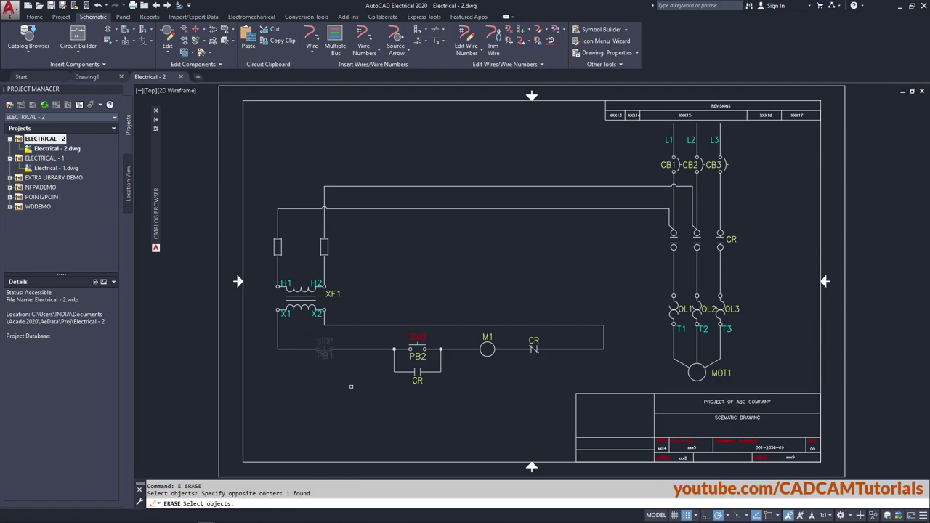
{"action": "key", "text": "Return"}
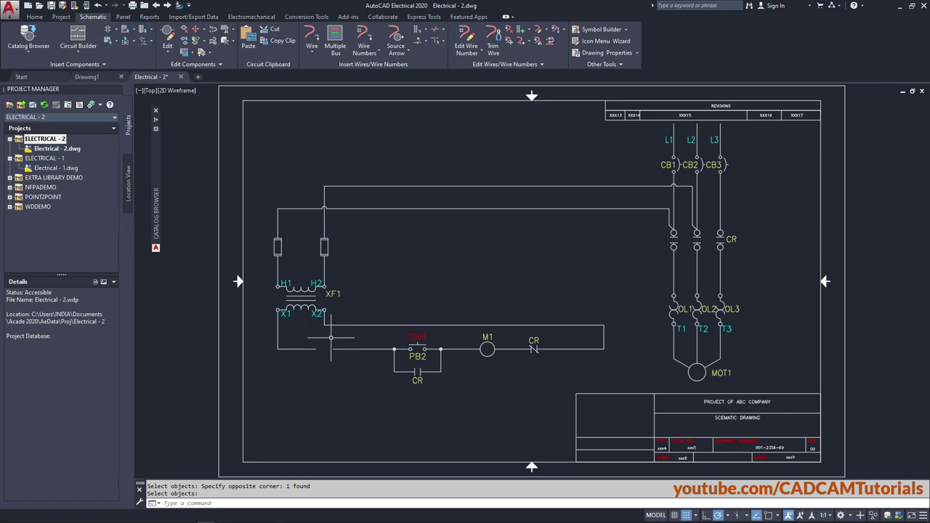
{"action": "type", "text": "u"}
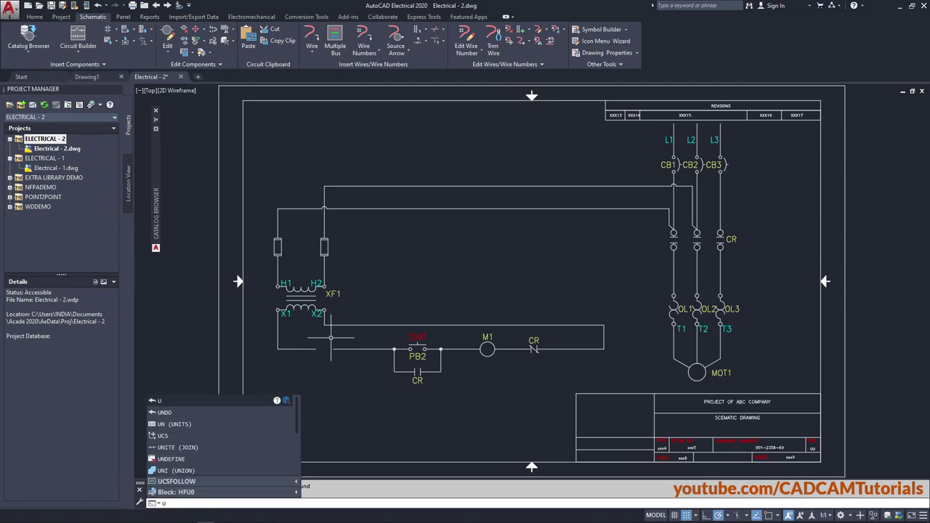
{"action": "key", "text": "Return"}
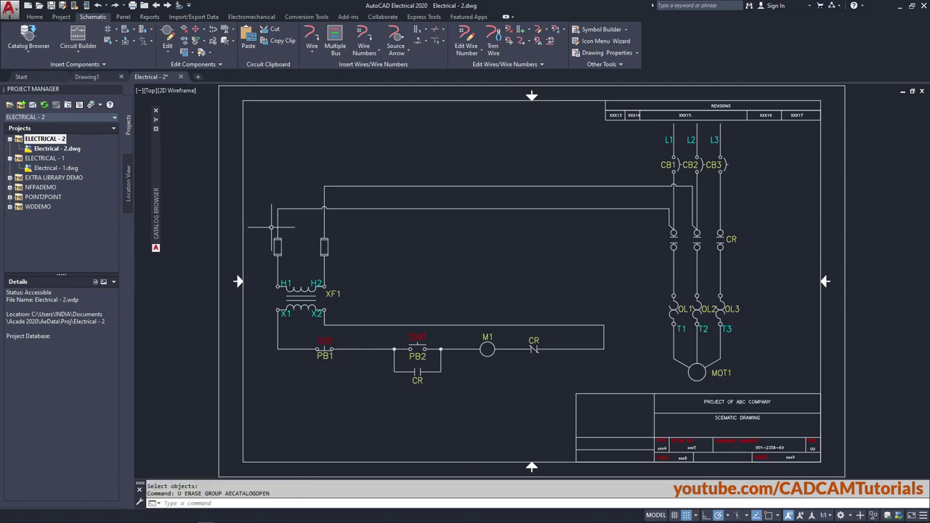
Delete the PB1 push button, declining the search for its child contacts
{"action": "left_click", "coordinate": [184, 31]}
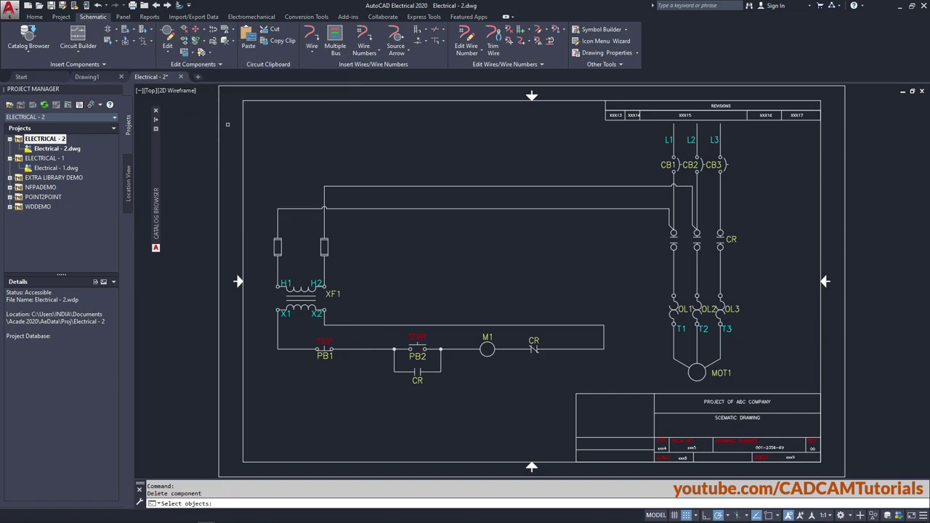
{"action": "left_click", "coordinate": [326, 355]}
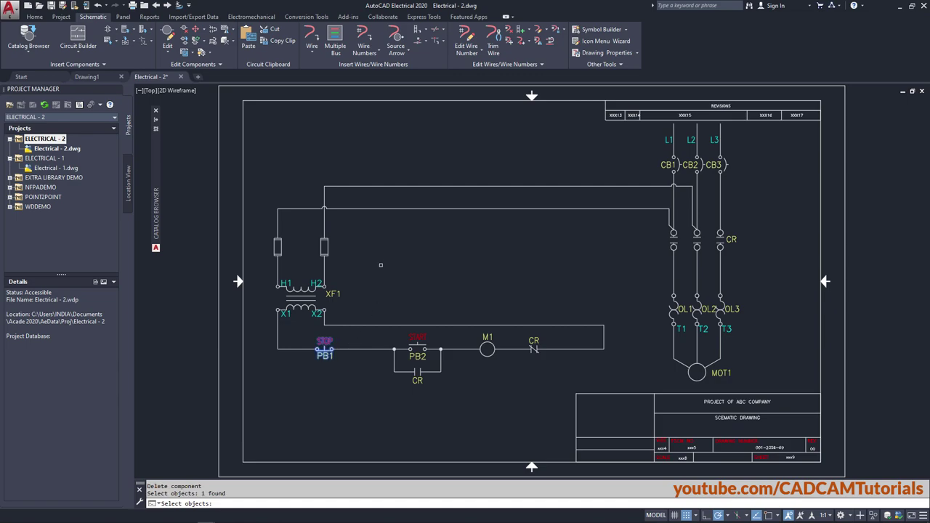
{"action": "key", "text": "Return"}
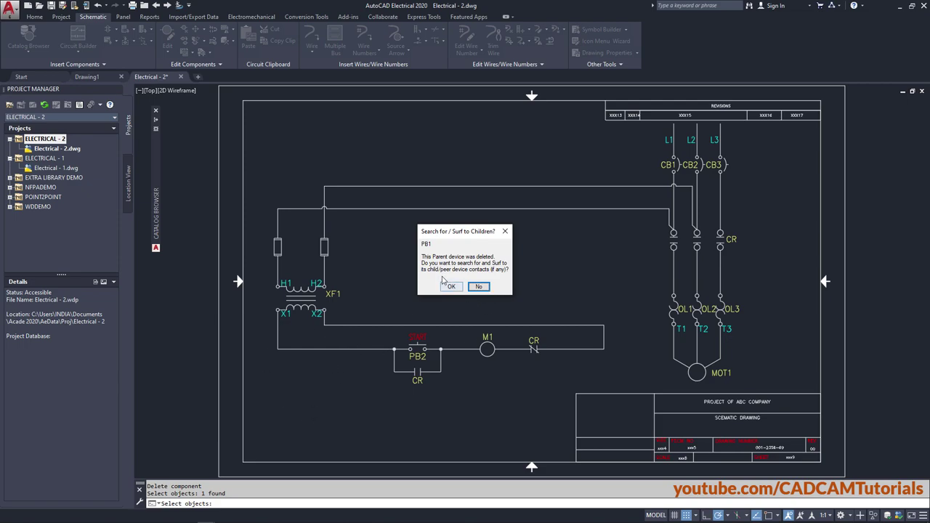
{"action": "left_click", "coordinate": [479, 287]}
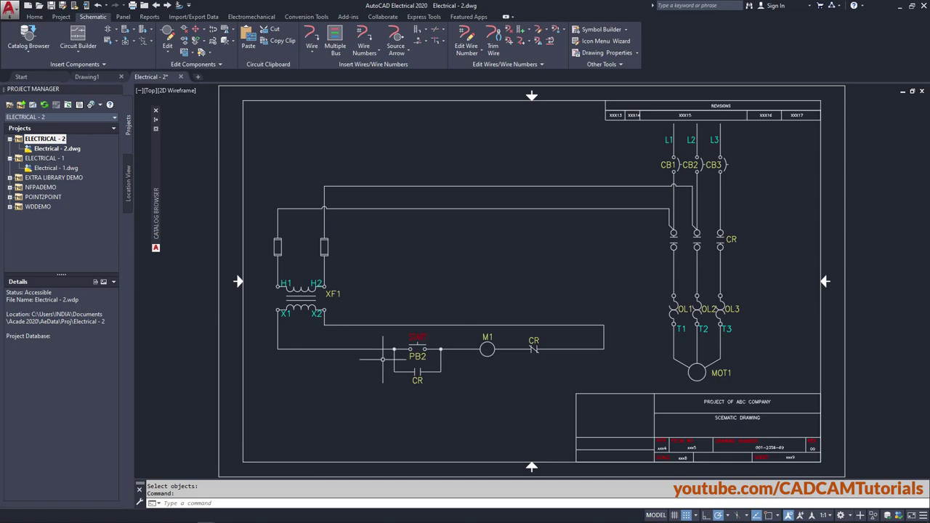
{"action": "mouse_move", "coordinate": [157, 123]}
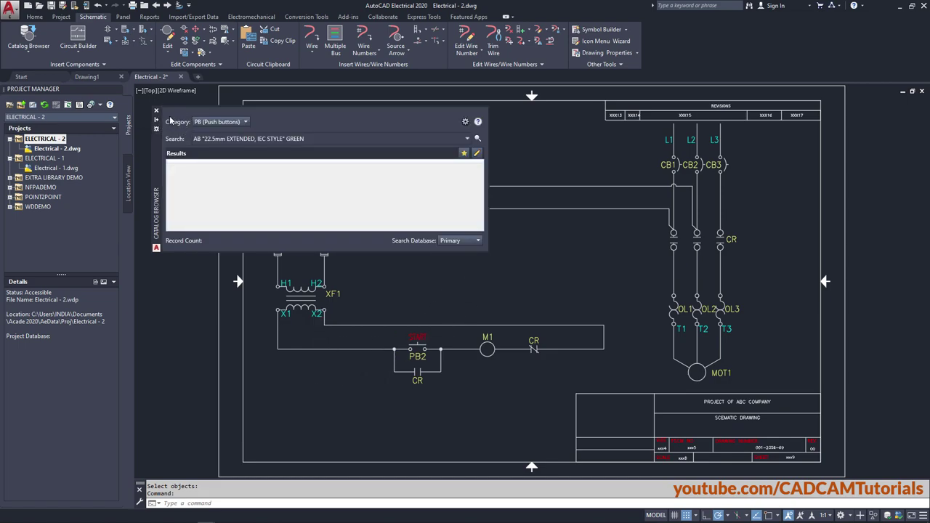
Keep PB (Push buttons) as the Catalog Browser category and clear the search box
{"action": "left_click", "coordinate": [247, 122]}
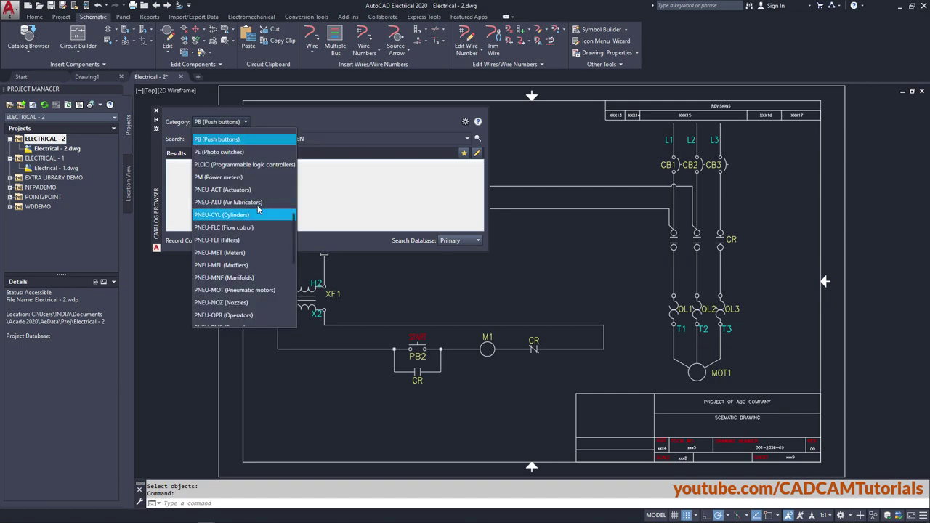
{"action": "scroll", "coordinate": [257, 202], "scroll_direction": "down", "scroll_amount": 4}
{"action": "scroll", "coordinate": [256, 207], "scroll_direction": "down", "scroll_amount": 3}
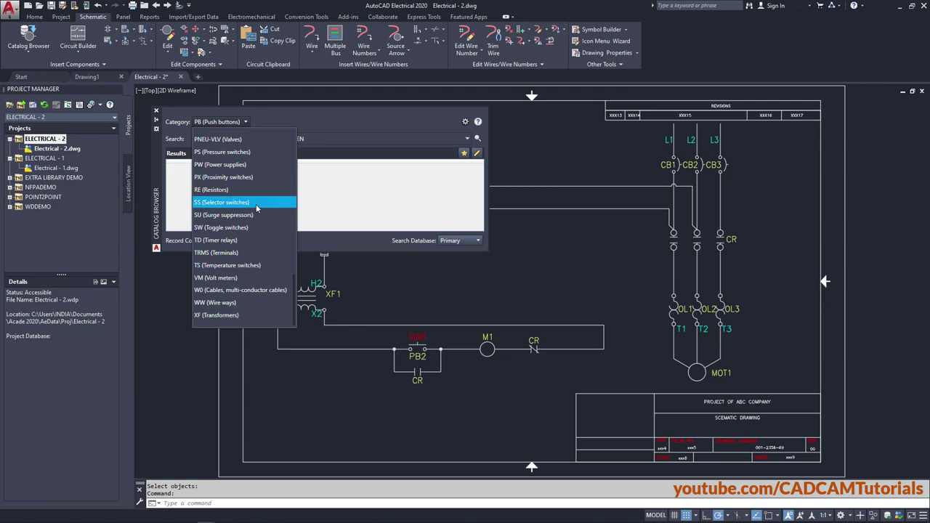
{"action": "scroll", "coordinate": [256, 206], "scroll_direction": "up", "scroll_amount": 4}
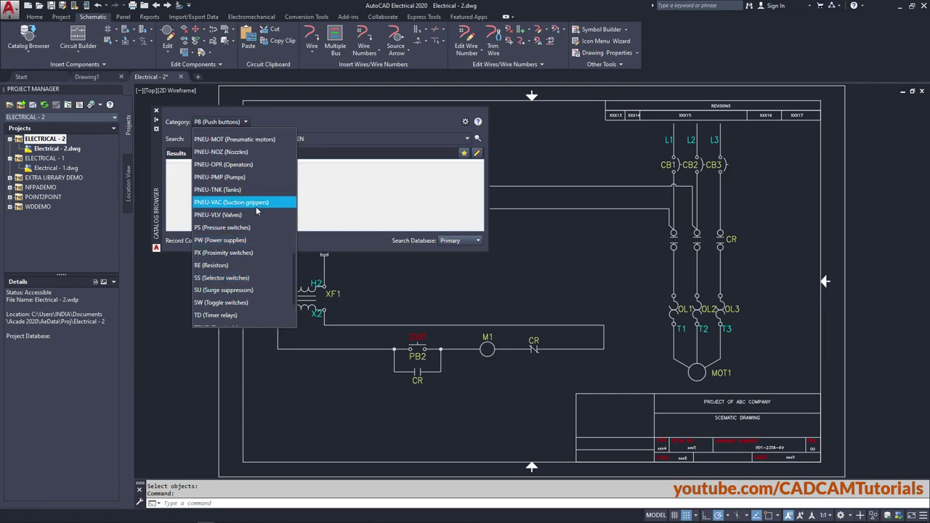
{"action": "scroll", "coordinate": [255, 210], "scroll_direction": "up", "scroll_amount": 7}
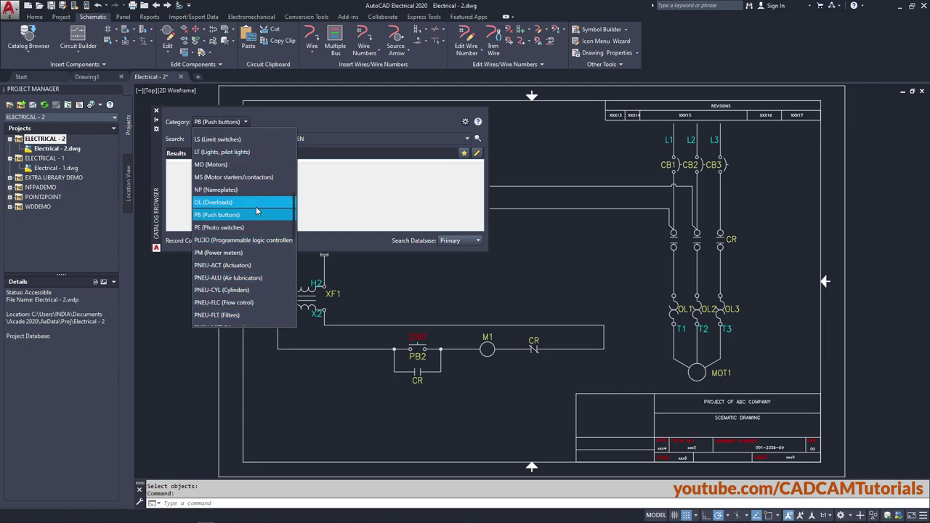
{"action": "scroll", "coordinate": [256, 207], "scroll_direction": "up", "scroll_amount": 2}
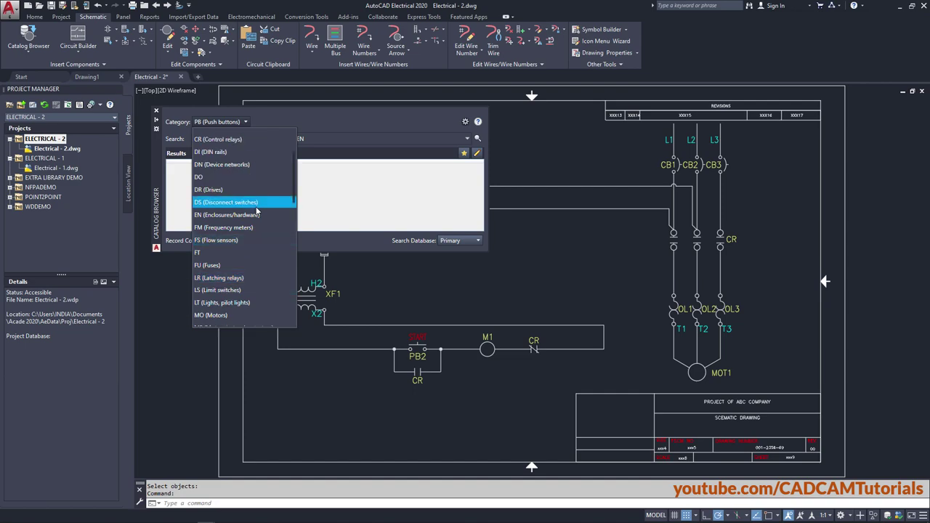
{"action": "scroll", "coordinate": [256, 208], "scroll_direction": "down", "scroll_amount": 5}
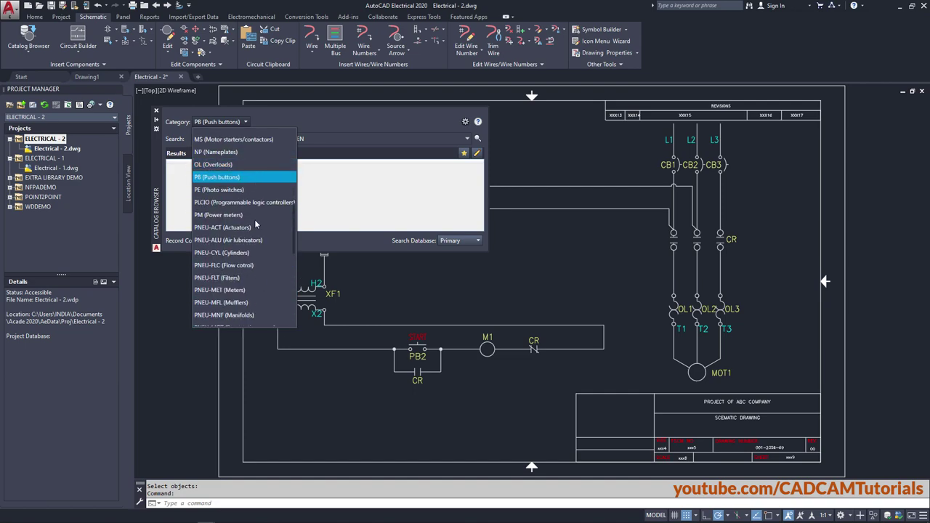
{"action": "left_click", "coordinate": [205, 178]}
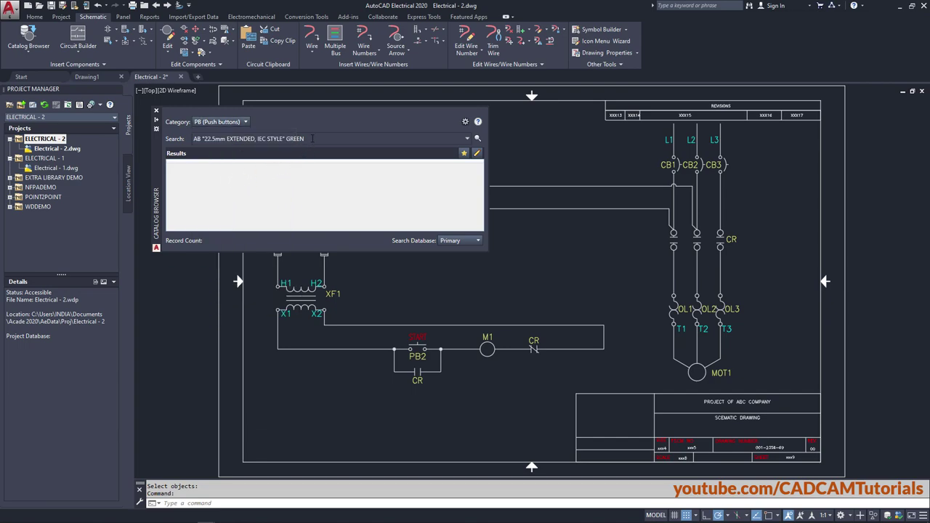
{"action": "left_click_drag", "start_coordinate": [312, 138], "coordinate": [178, 139]}
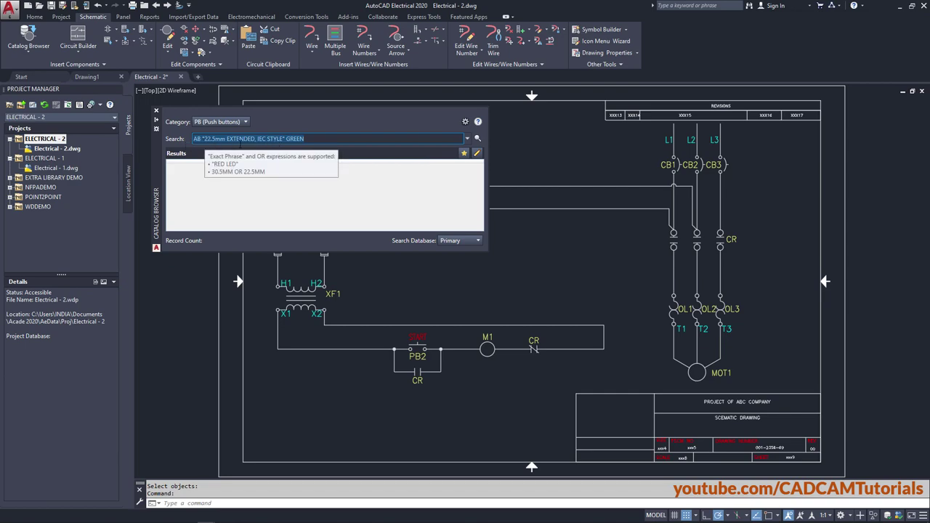
{"action": "key", "text": "BackSpace"}
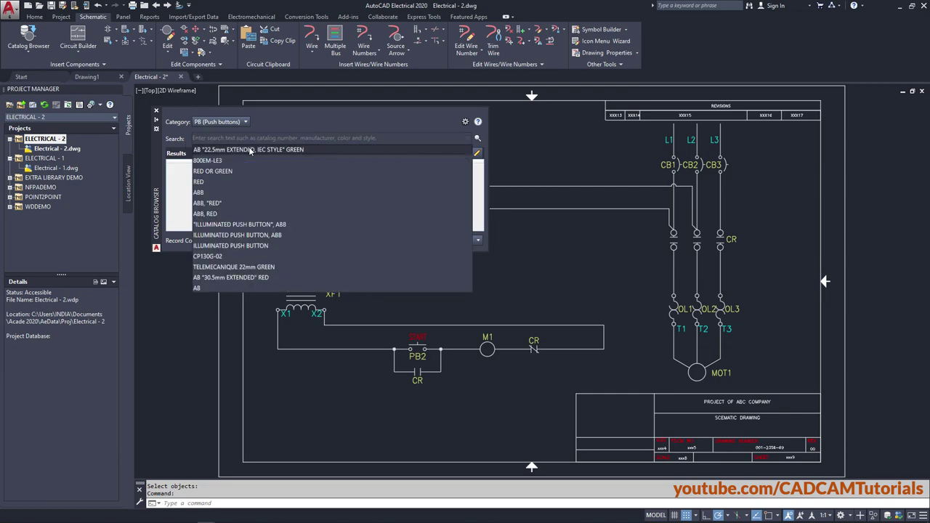
Run the Push buttons catalog search and browse the 75855 results
{"action": "left_click", "coordinate": [478, 137]}
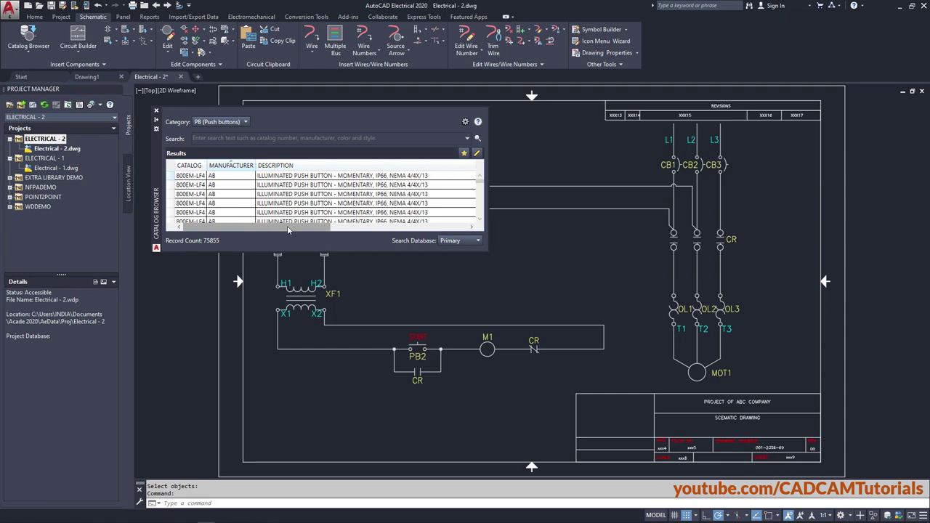
{"action": "left_click_drag", "start_coordinate": [287, 227], "coordinate": [469, 232]}
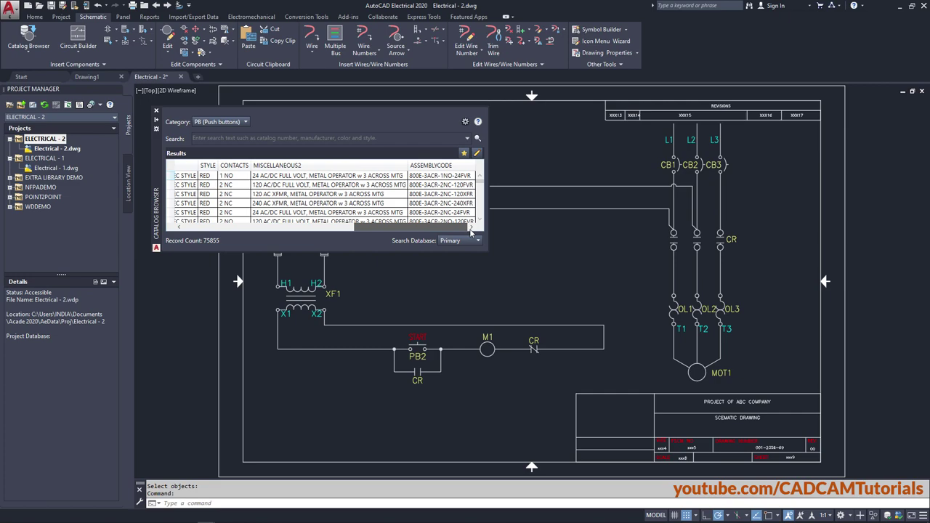
{"action": "left_click_drag", "start_coordinate": [469, 231], "coordinate": [260, 226]}
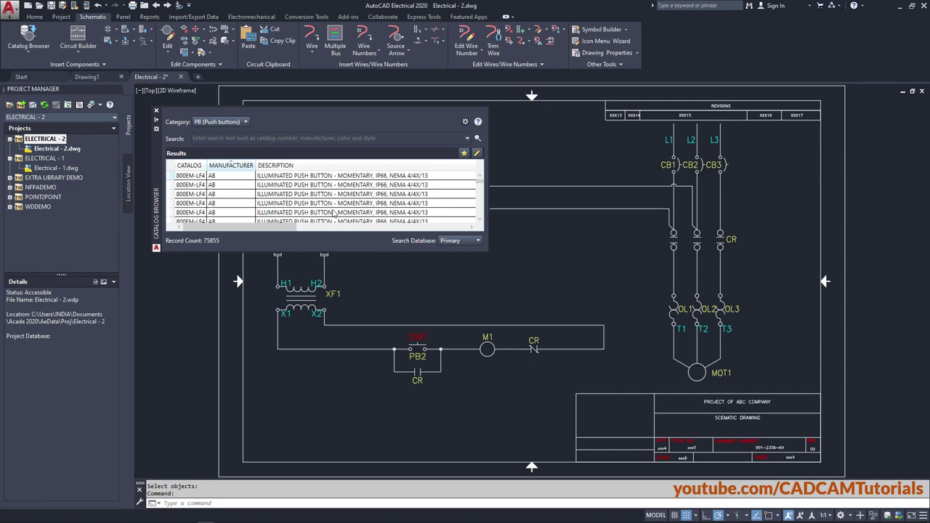
{"action": "left_click_drag", "start_coordinate": [479, 182], "coordinate": [479, 203]}
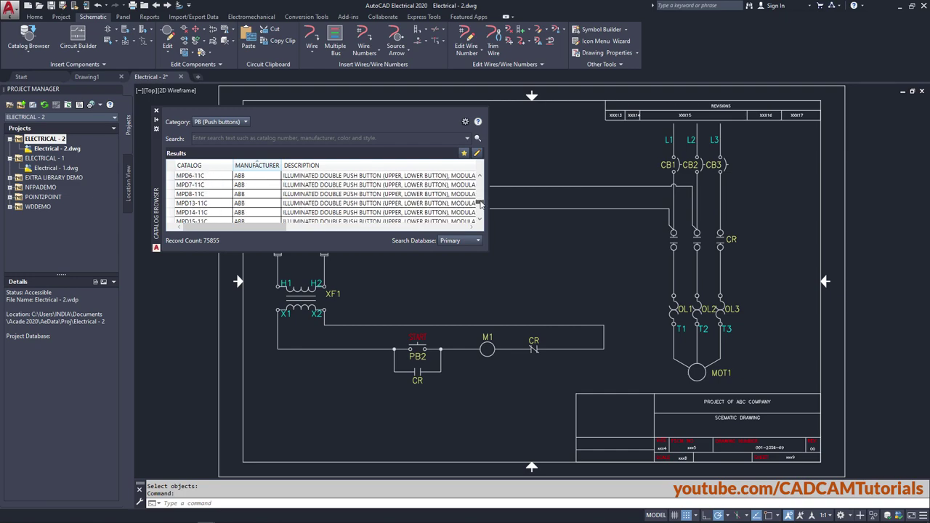
{"action": "left_click_drag", "start_coordinate": [481, 204], "coordinate": [481, 217]}
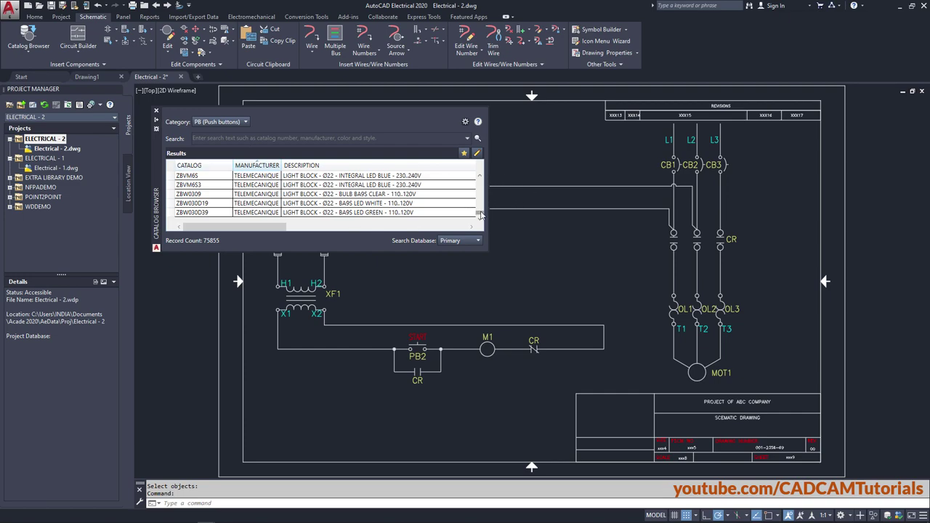
{"action": "left_click_drag", "start_coordinate": [479, 212], "coordinate": [481, 178]}
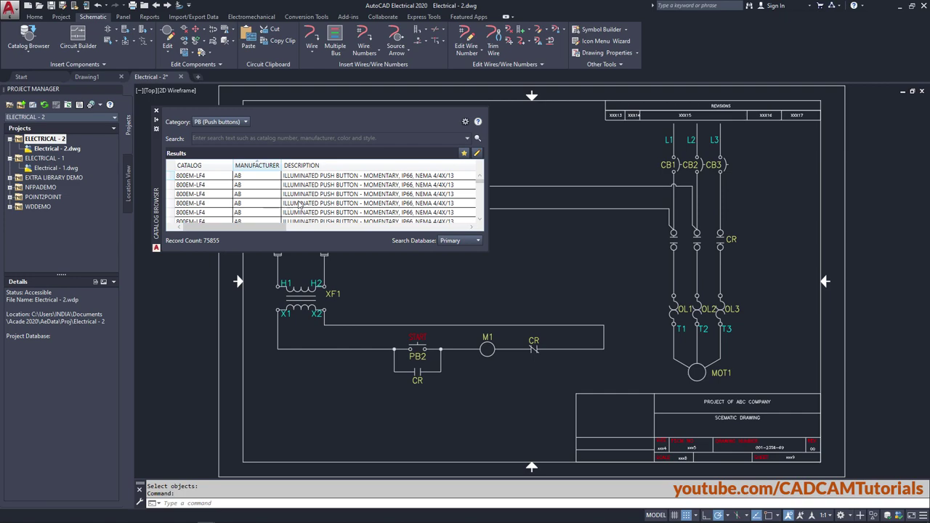
{"action": "left_click_drag", "start_coordinate": [480, 181], "coordinate": [480, 206]}
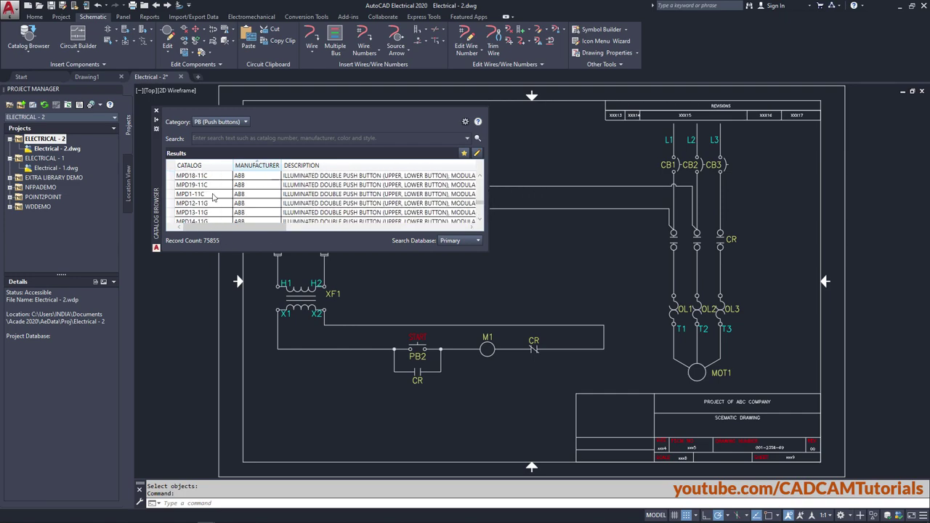
Search the catalog for MPD1-11G and review the 45 matching entries
{"action": "left_click", "coordinate": [197, 139]}
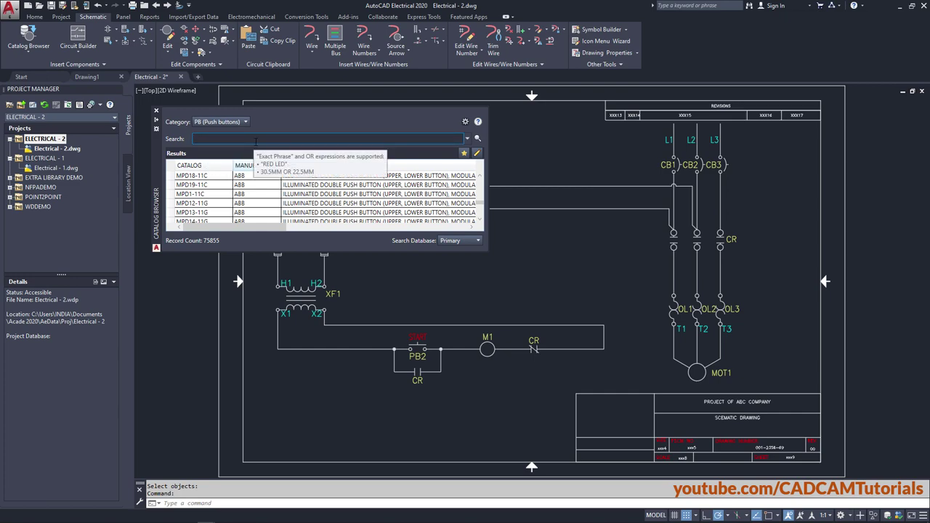
{"action": "type", "text": "MPD1-11G"}
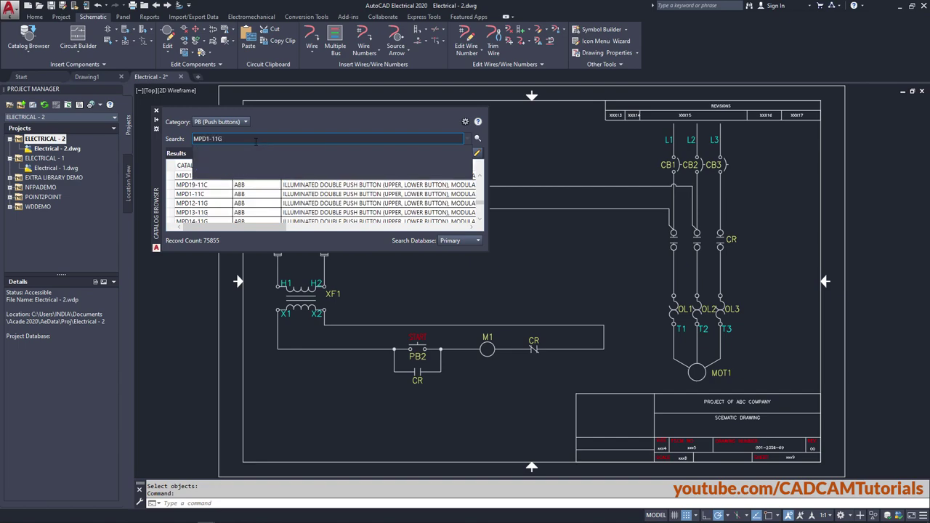
{"action": "key", "text": "Return"}
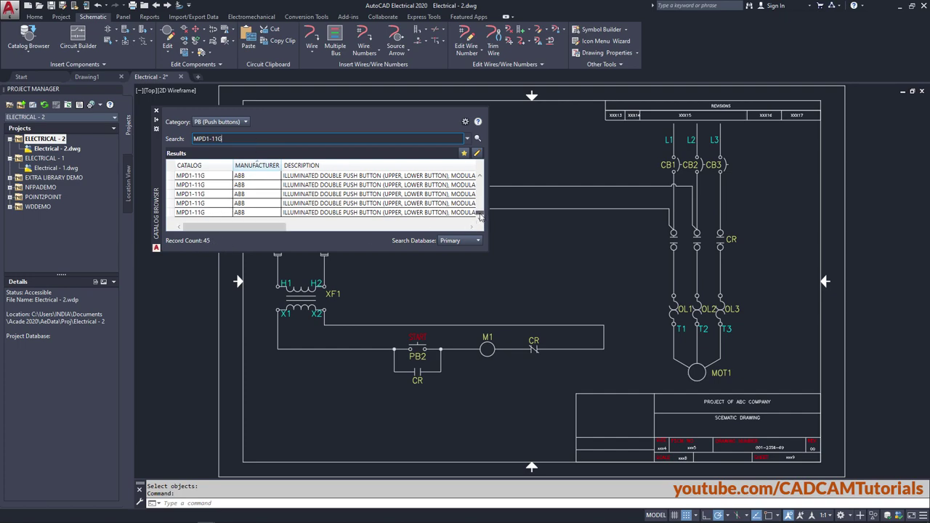
{"action": "left_click_drag", "start_coordinate": [480, 217], "coordinate": [476, 192]}
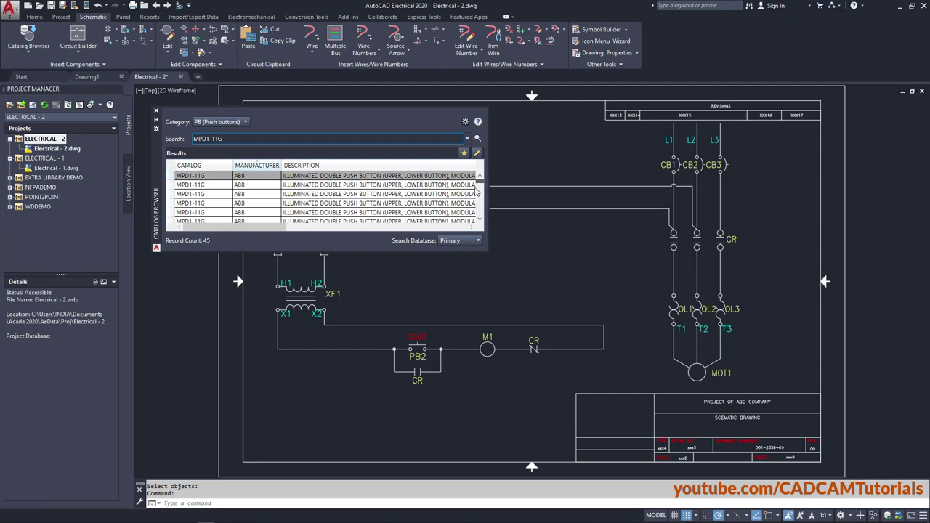
{"action": "left_click_drag", "start_coordinate": [288, 229], "coordinate": [384, 227]}
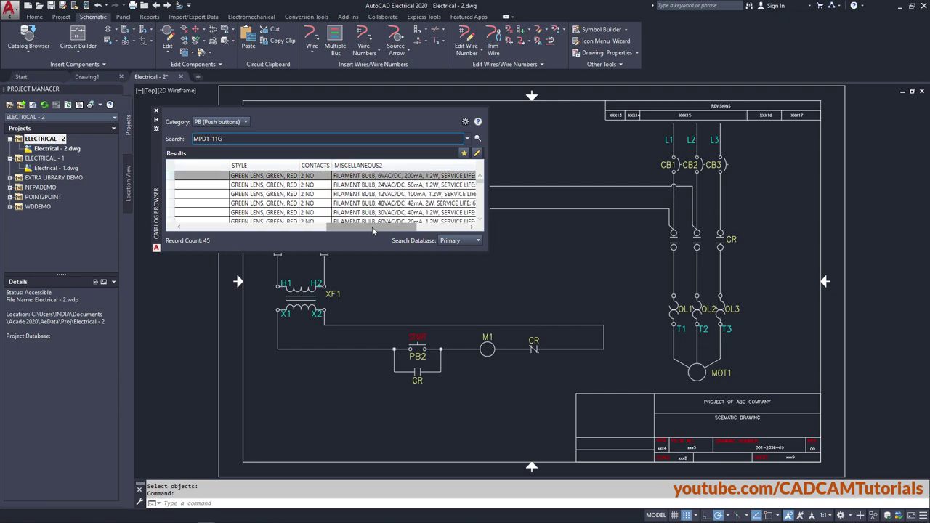
{"action": "left_click_drag", "start_coordinate": [371, 227], "coordinate": [185, 229]}
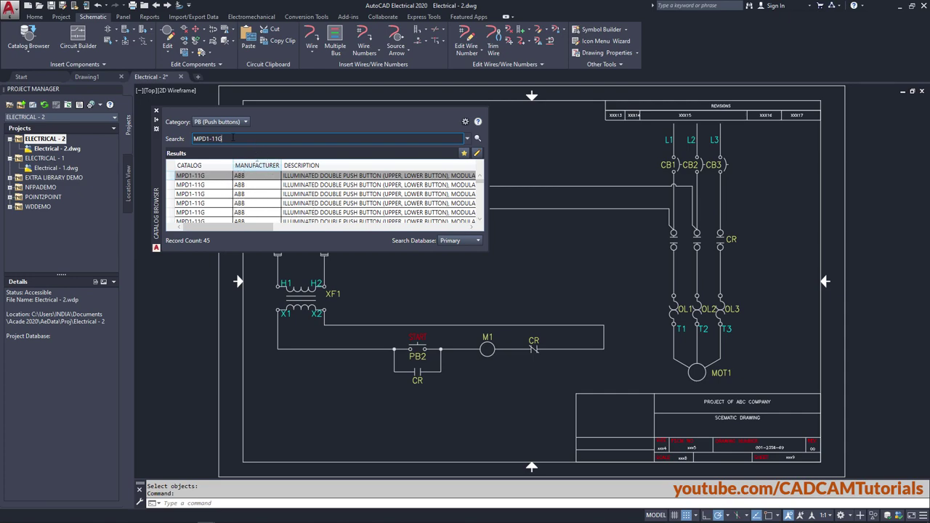
{"action": "left_click_drag", "start_coordinate": [231, 140], "coordinate": [172, 140]}
Search the catalog for ABB and select a non-illuminated compact flush push button
{"action": "type", "text": "ABB"}
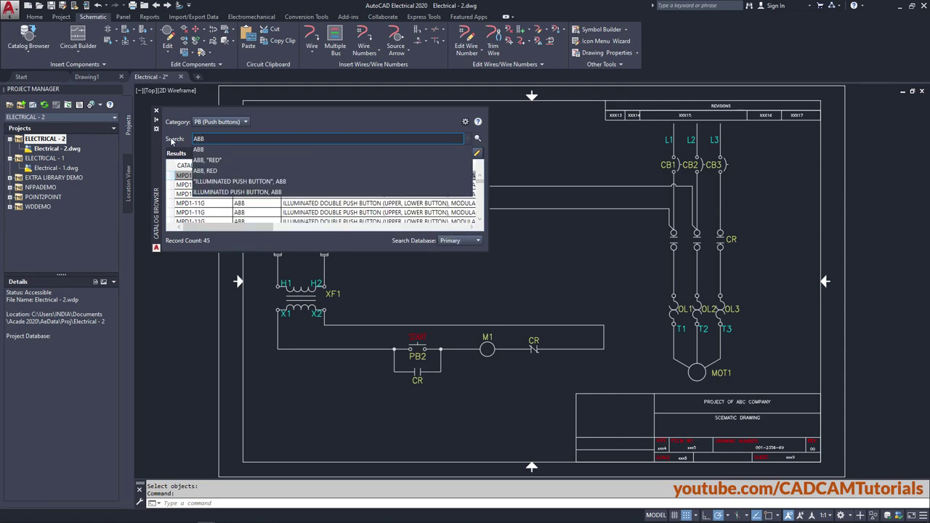
{"action": "key", "text": "Return"}
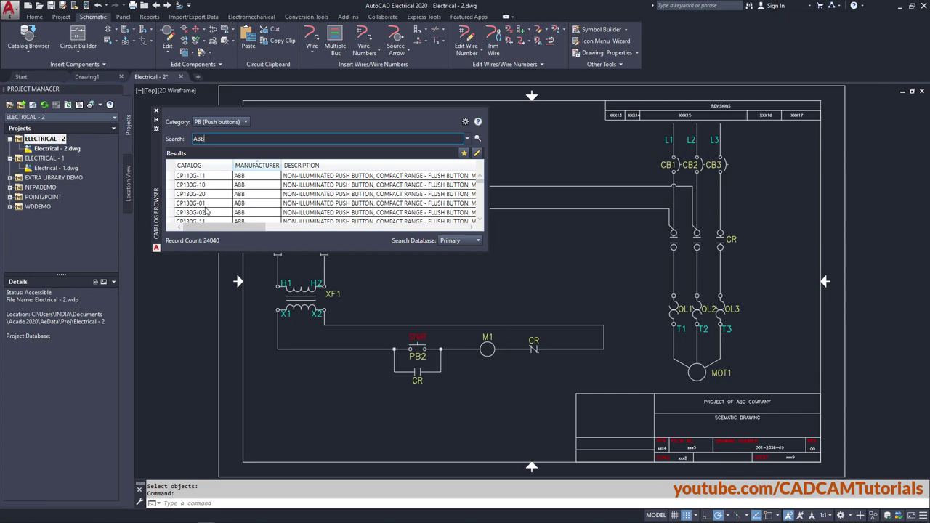
{"action": "left_click", "coordinate": [289, 205]}
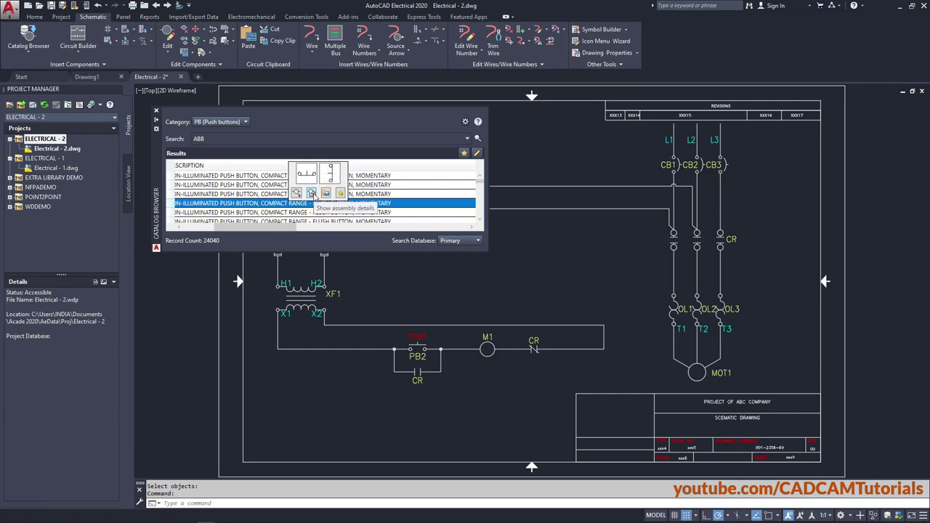
{"action": "left_click", "coordinate": [311, 193]}
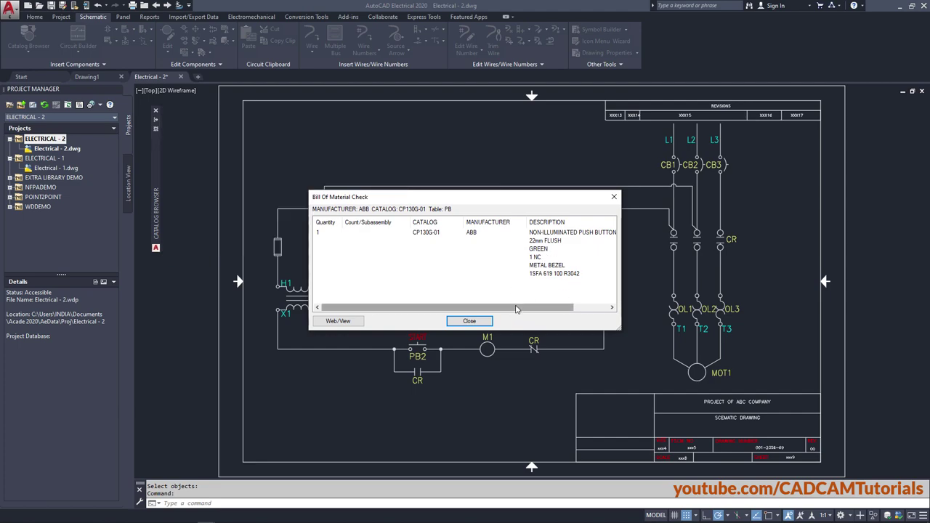
{"action": "left_click_drag", "start_coordinate": [516, 308], "coordinate": [551, 309]}
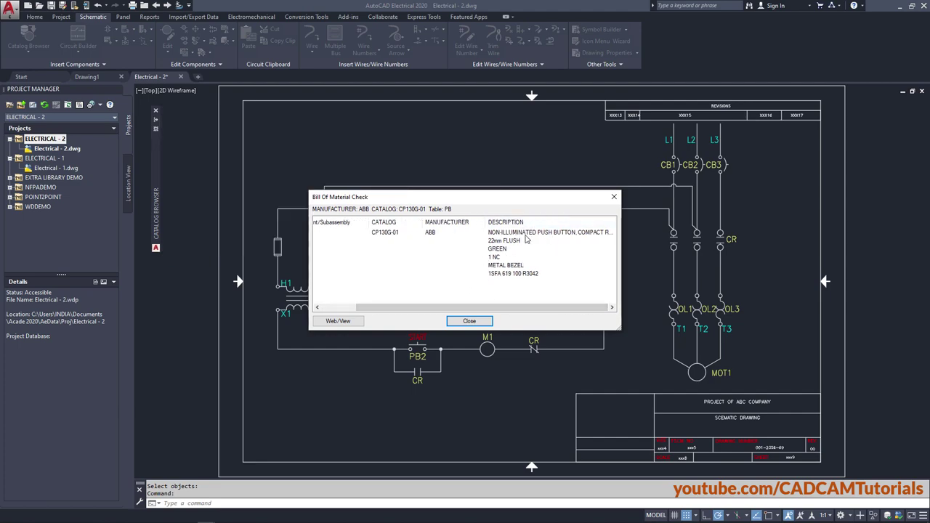
{"action": "left_click", "coordinate": [471, 322]}
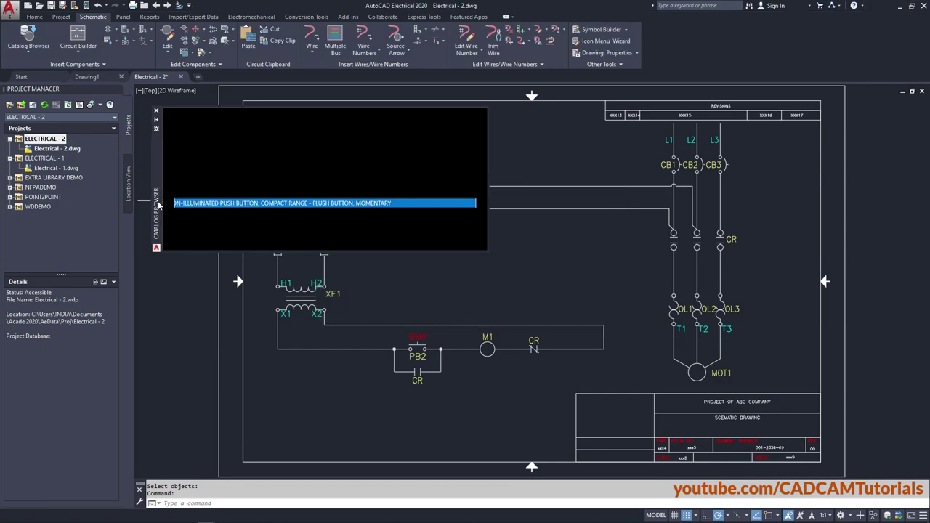
{"action": "mouse_move", "coordinate": [282, 207]}
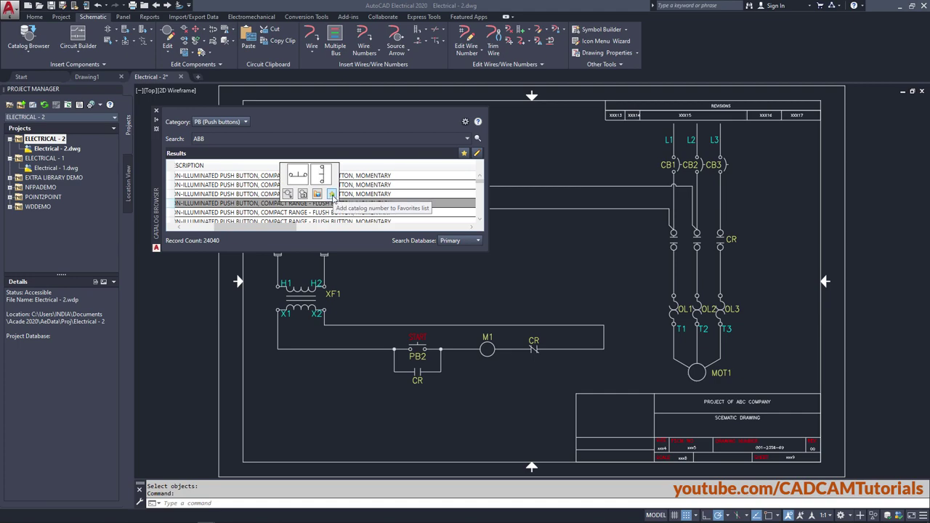
Add CP130G-01 to Favorites, then pick it and choose its HPB12 symbol
{"action": "left_click", "coordinate": [332, 195]}
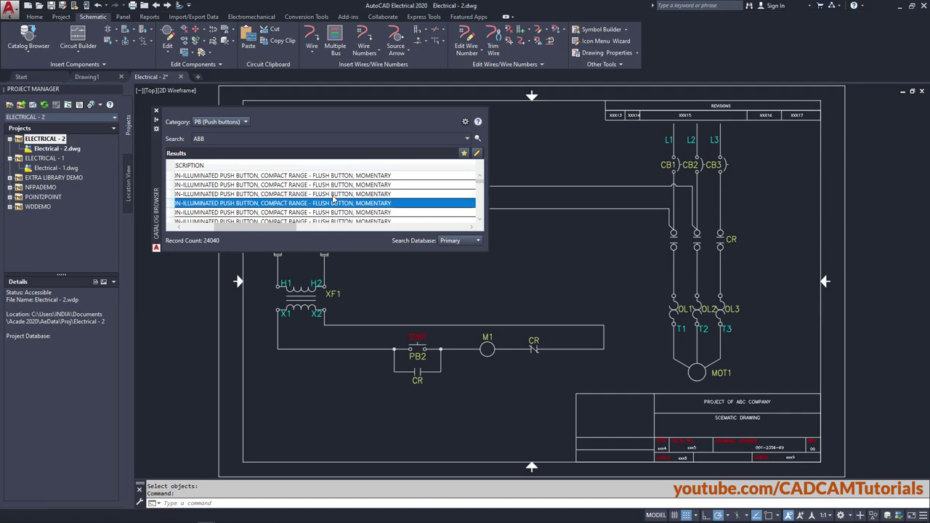
{"action": "left_click", "coordinate": [464, 155]}
{"action": "left_click_drag", "start_coordinate": [267, 227], "coordinate": [217, 227]}
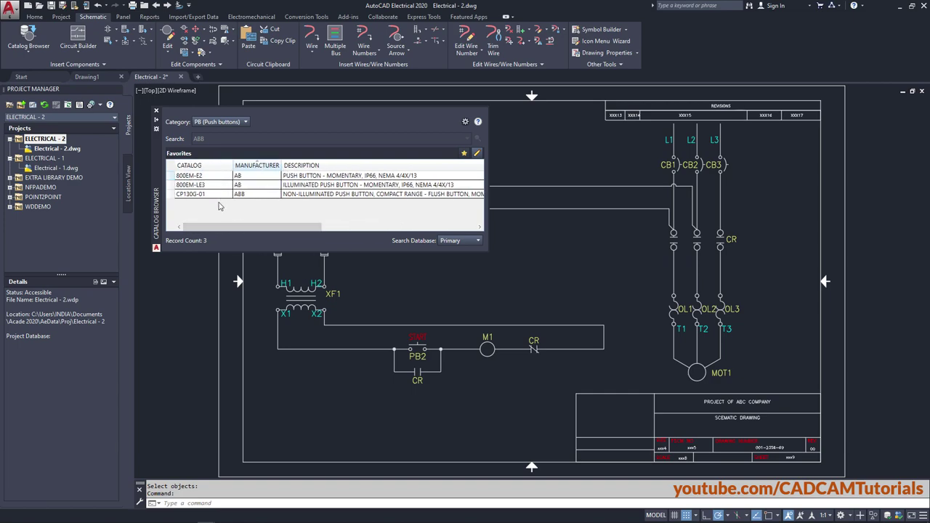
{"action": "left_click", "coordinate": [296, 196]}
{"action": "mouse_move", "coordinate": [300, 193]}
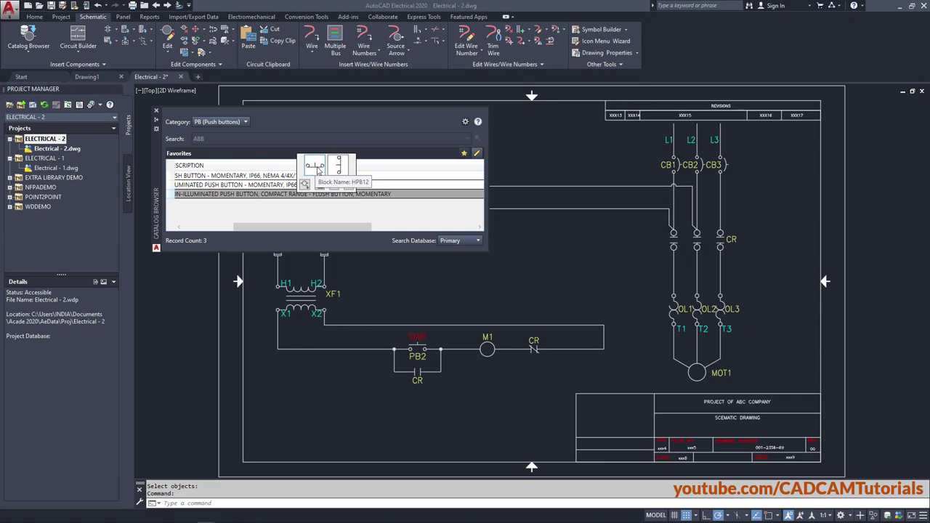
{"action": "left_click", "coordinate": [315, 169]}
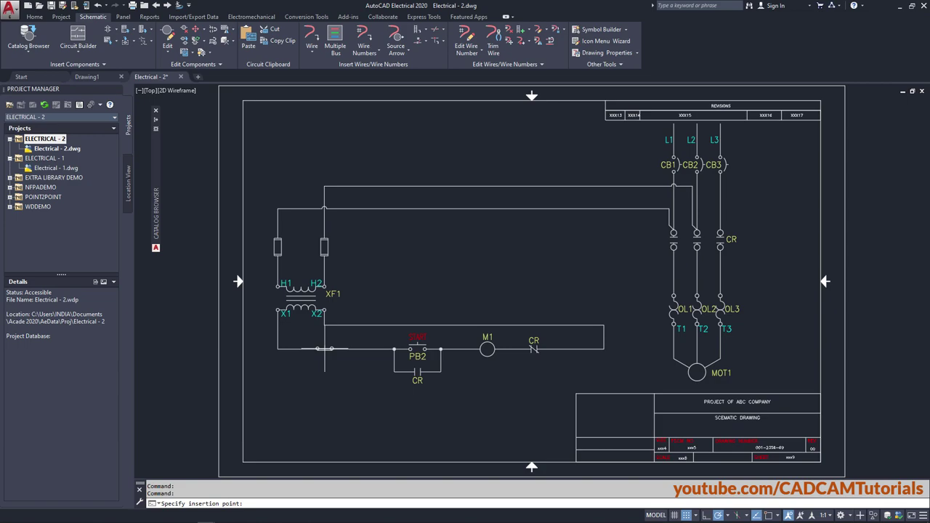
Insert the CP130G-01 push button on the lower-left wire as PB1
{"action": "left_click", "coordinate": [324, 349]}
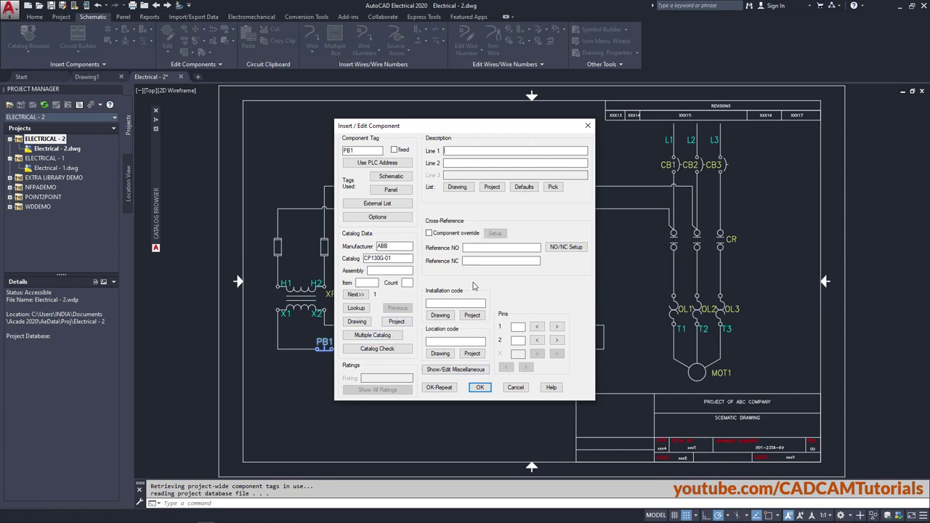
{"action": "left_click", "coordinate": [480, 387]}
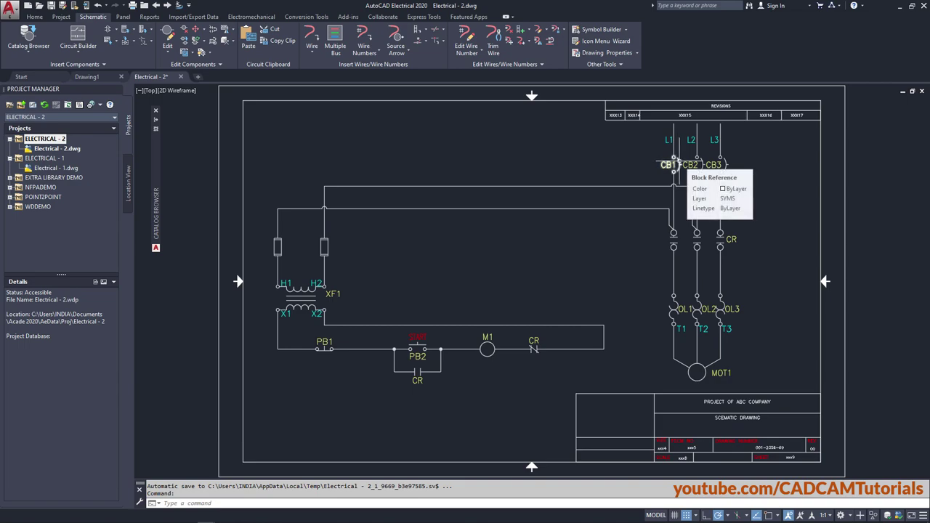
Give CB1 catalog number 140-CA20 via Lookup, leaving the symbol unmapped
{"action": "right_click", "coordinate": [677, 165]}
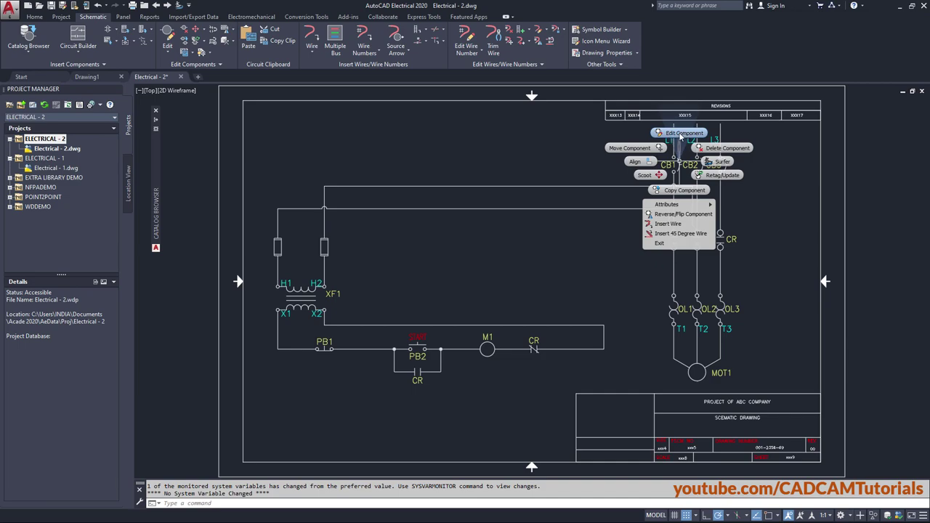
{"action": "left_click", "coordinate": [683, 134]}
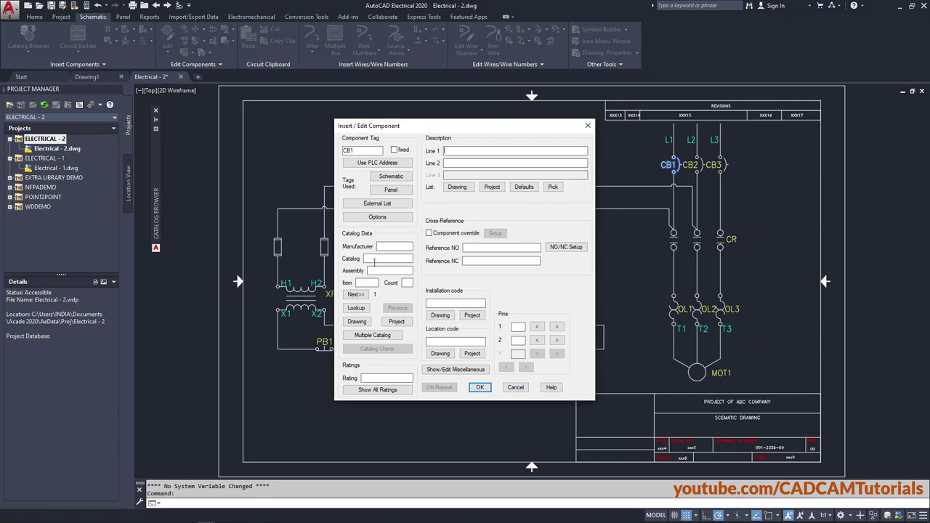
{"action": "left_click", "coordinate": [357, 309]}
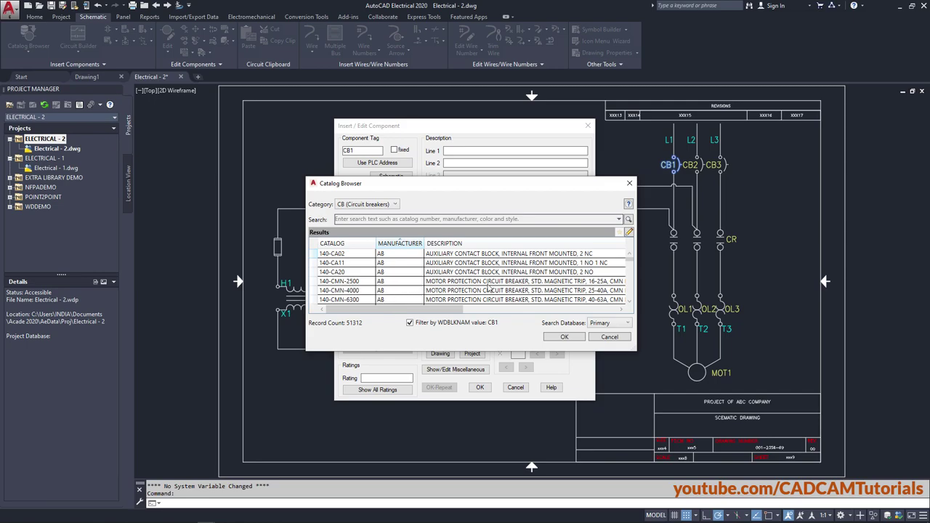
{"action": "left_click", "coordinate": [386, 274]}
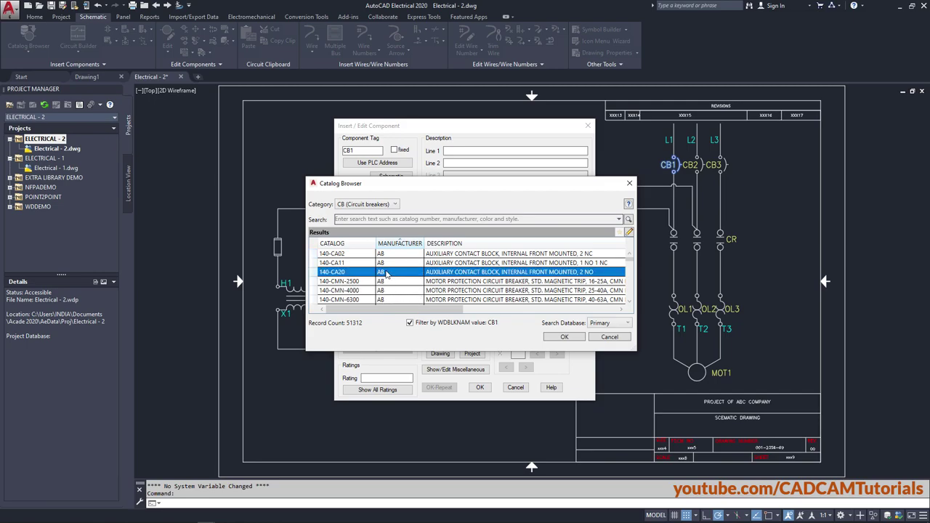
{"action": "left_click", "coordinate": [570, 338]}
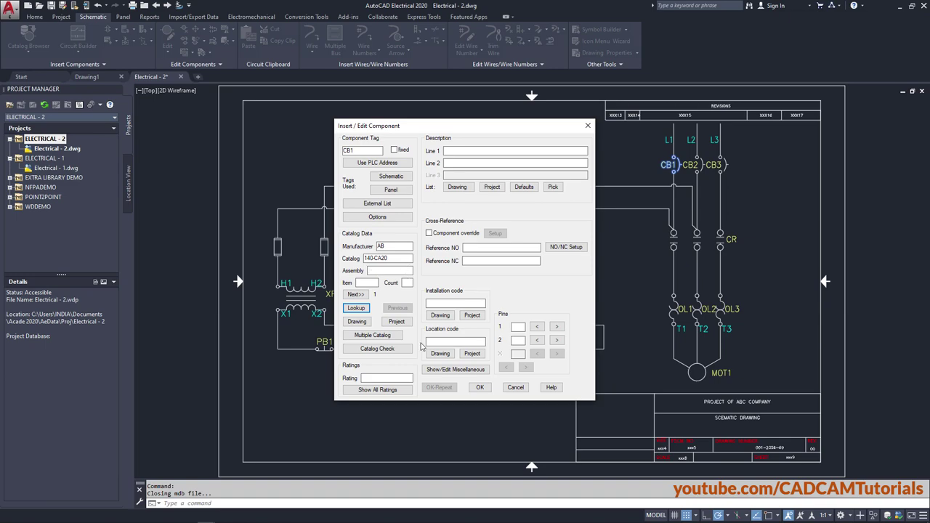
{"action": "left_click", "coordinate": [481, 389]}
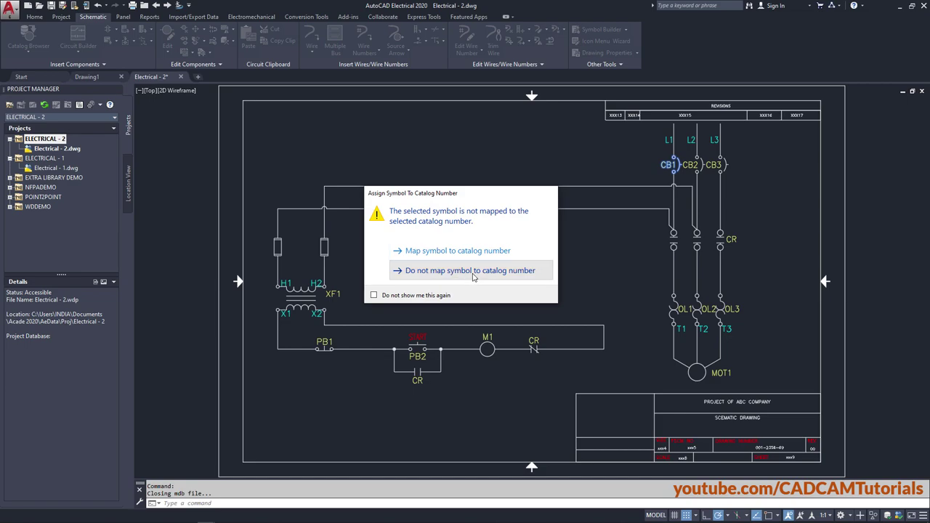
{"action": "left_click", "coordinate": [473, 274]}
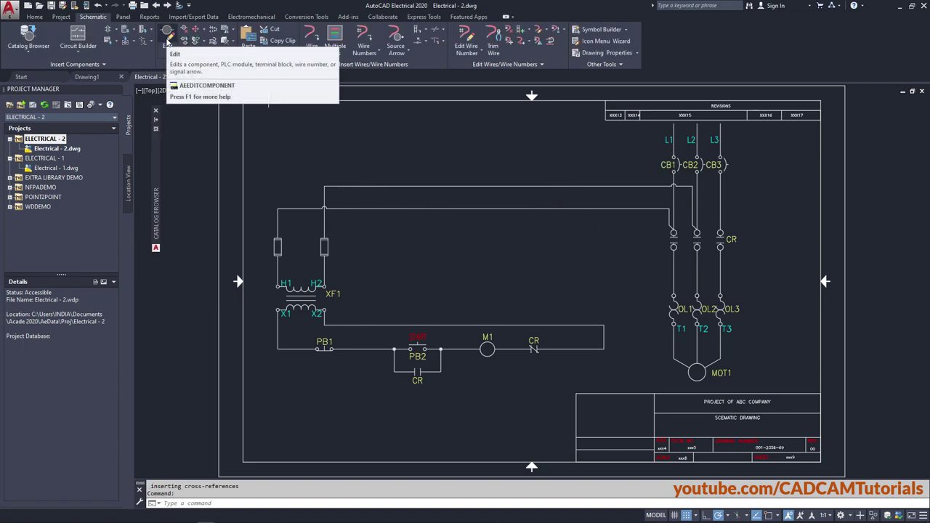
{"action": "left_click", "coordinate": [166, 33]}
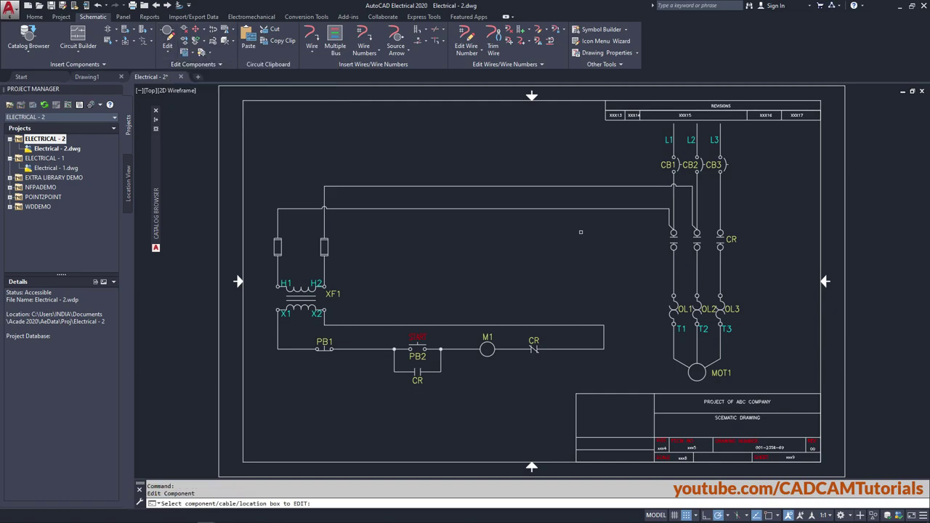
{"action": "left_click", "coordinate": [672, 164]}
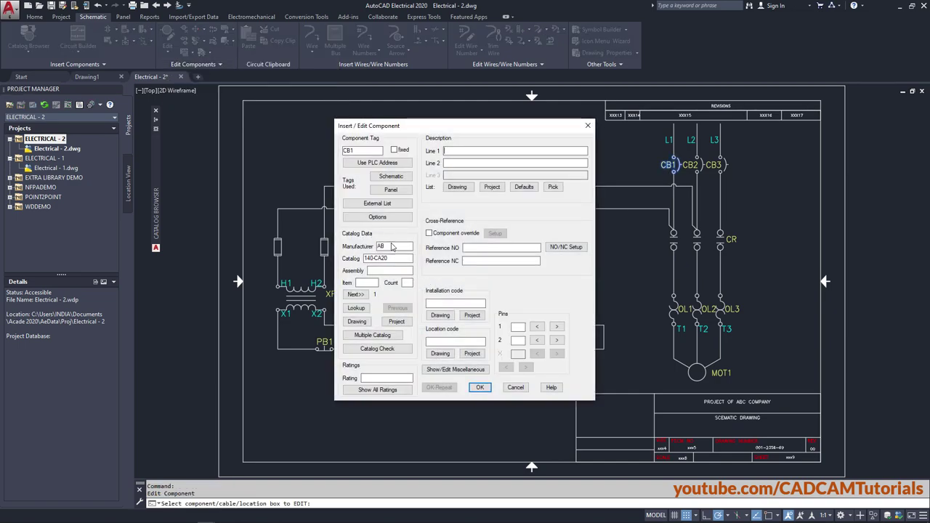
{"action": "left_click", "coordinate": [483, 391]}
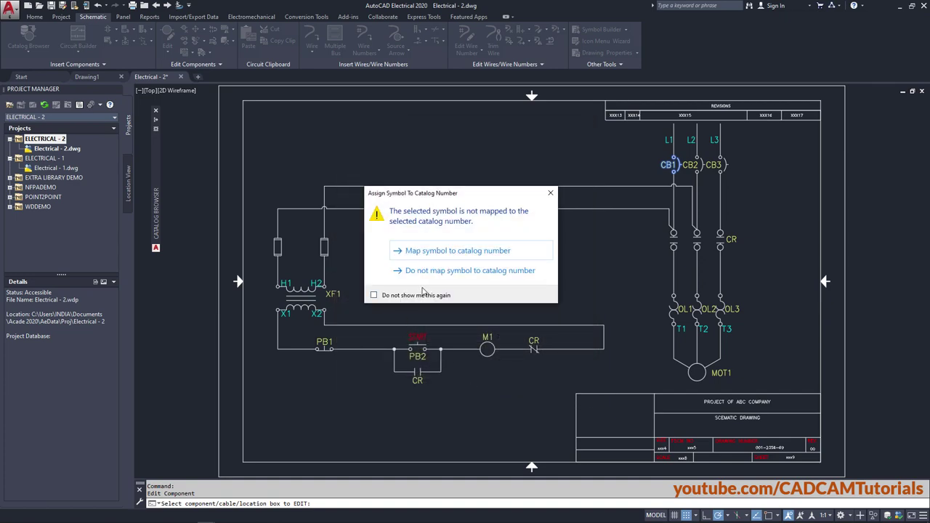
{"action": "left_click", "coordinate": [449, 272]}
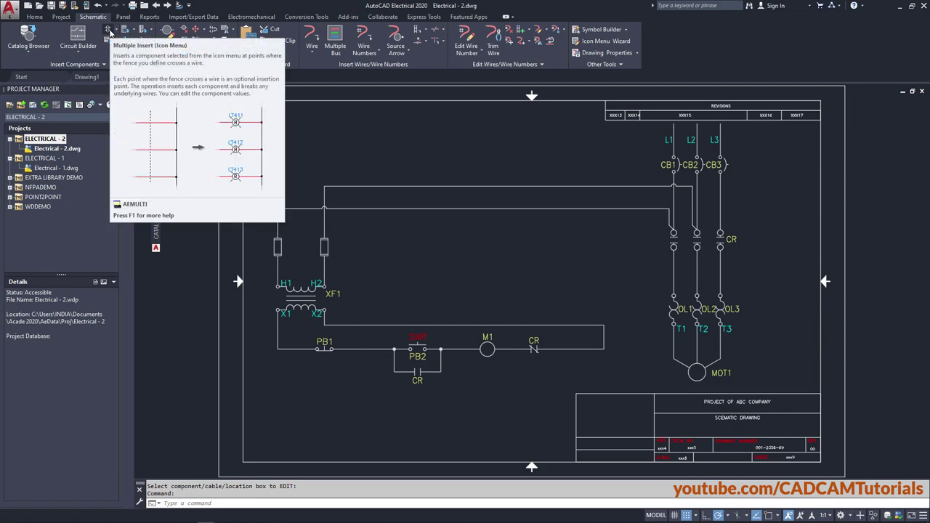
Delete circuit breakers CB1, CB2 and CB3, declining the search for child contacts
{"action": "middle_click_drag", "start_coordinate": [666, 201], "coordinate": [466, 292]}
{"action": "scroll", "coordinate": [481, 260], "scroll_direction": "up", "scroll_amount": 4}
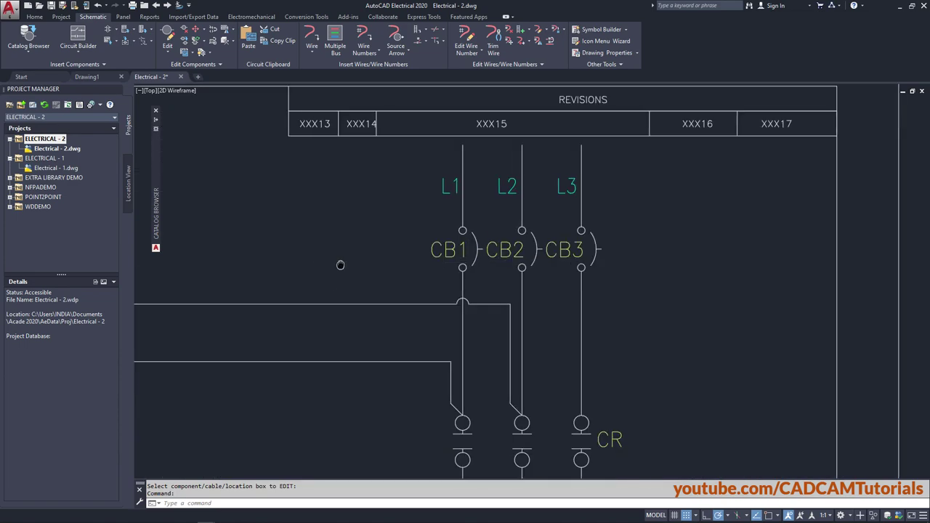
{"action": "middle_click_drag", "start_coordinate": [339, 264], "coordinate": [378, 281]}
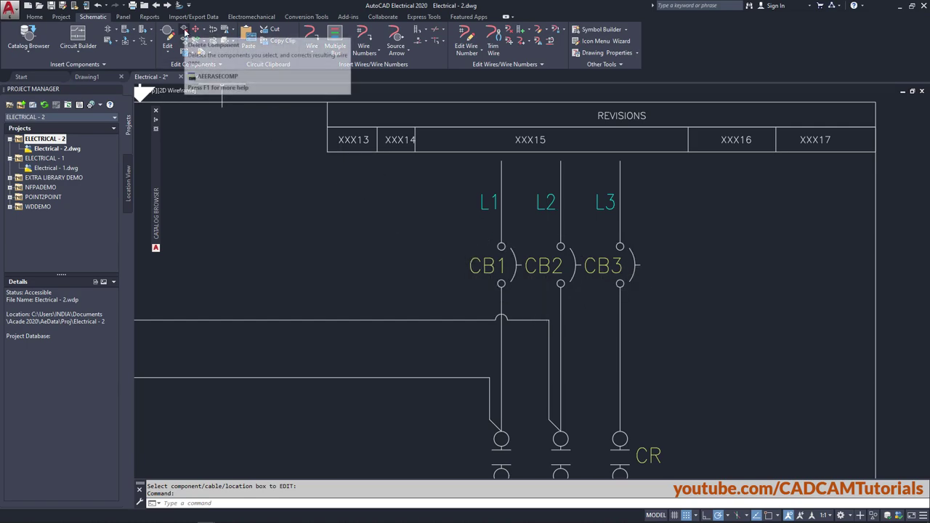
{"action": "left_click", "coordinate": [185, 32]}
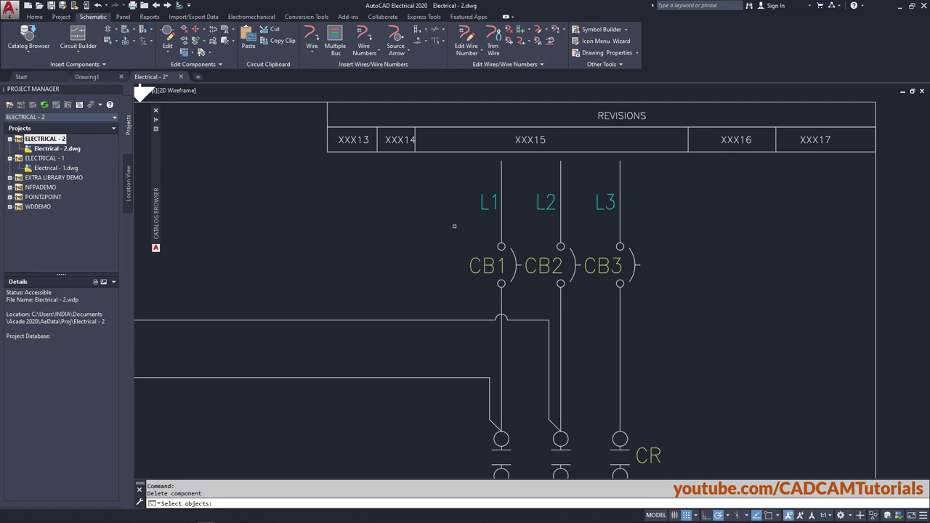
{"action": "left_click", "coordinate": [454, 226]}
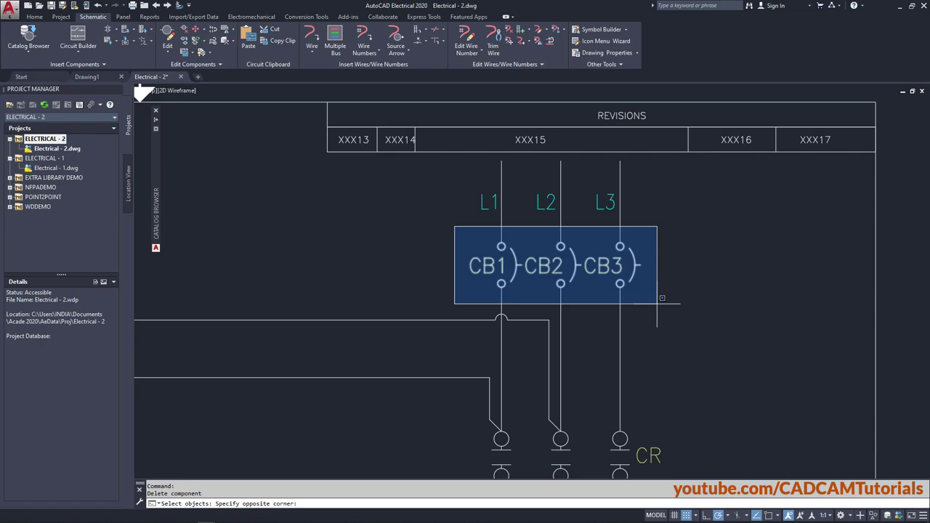
{"action": "left_click", "coordinate": [656, 304]}
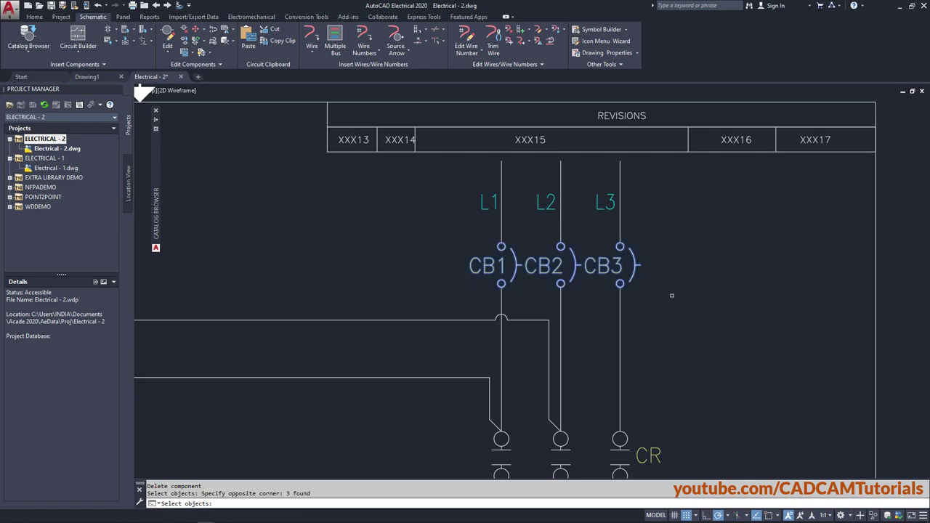
{"action": "key", "text": "Return"}
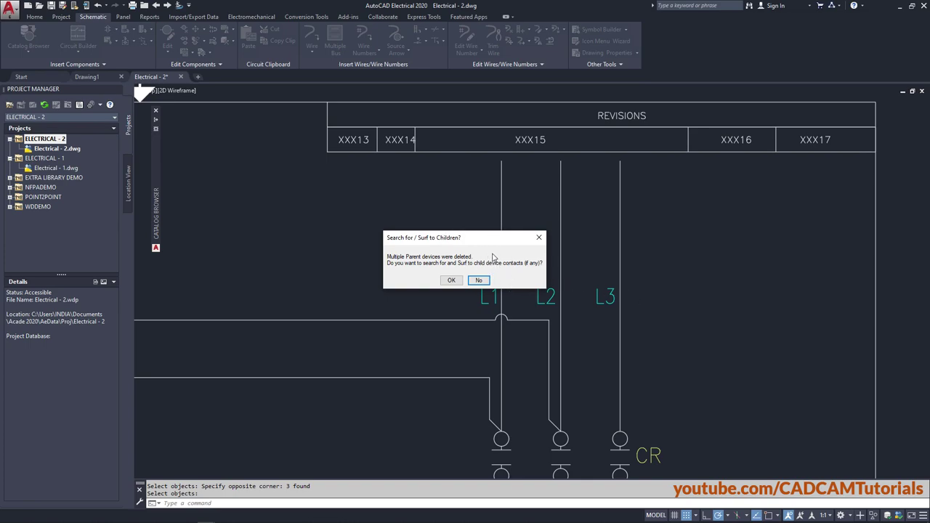
{"action": "left_click", "coordinate": [478, 280]}
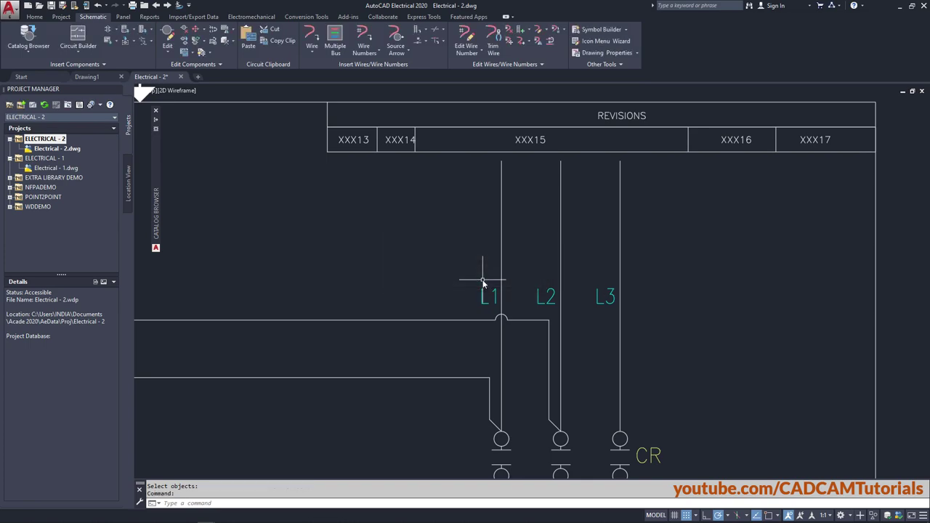
{"action": "left_click", "coordinate": [109, 34]}
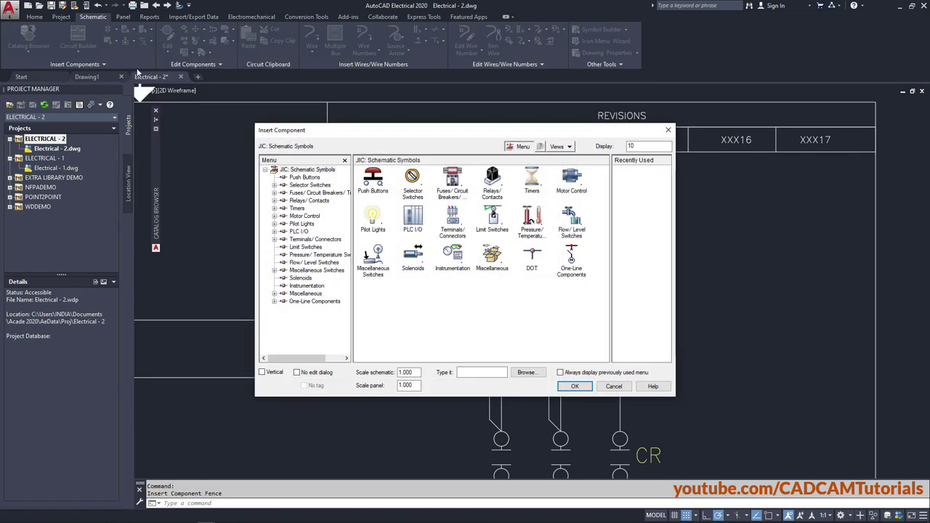
Choose the Circuit Breaker 1 Pole symbol, then cancel its placement
{"action": "left_click", "coordinate": [275, 193]}
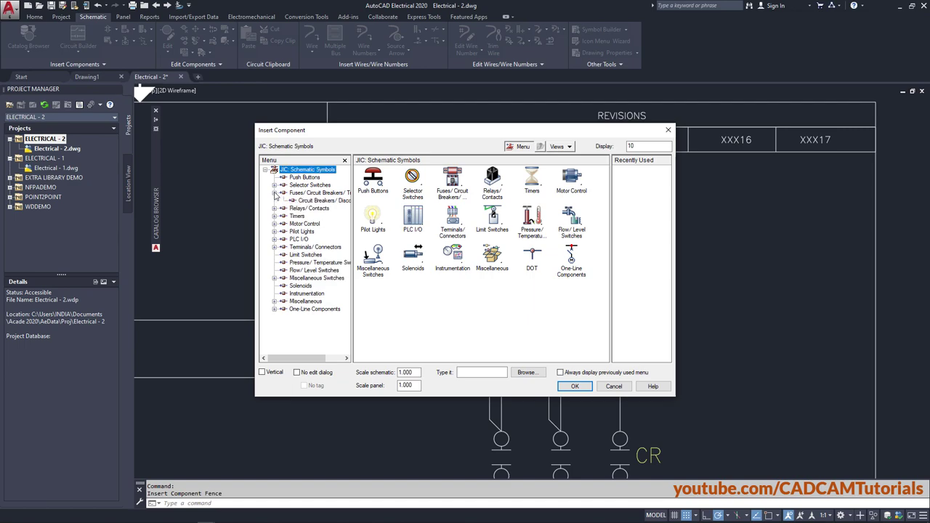
{"action": "left_click", "coordinate": [324, 200]}
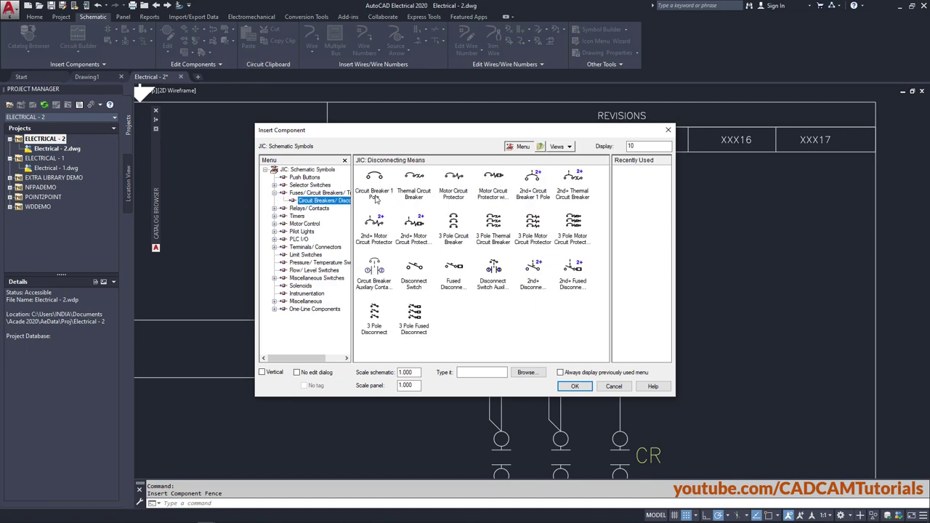
{"action": "left_click", "coordinate": [375, 195]}
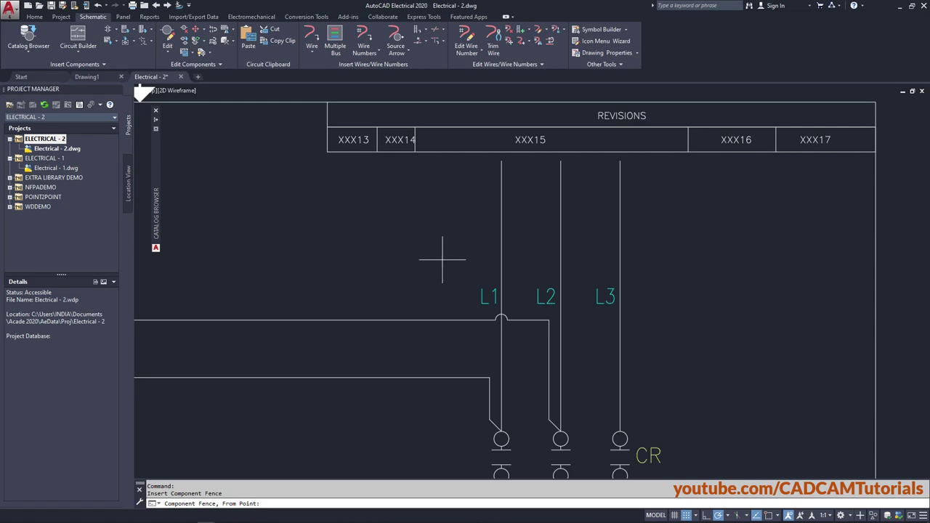
{"action": "key", "text": "Escape"}
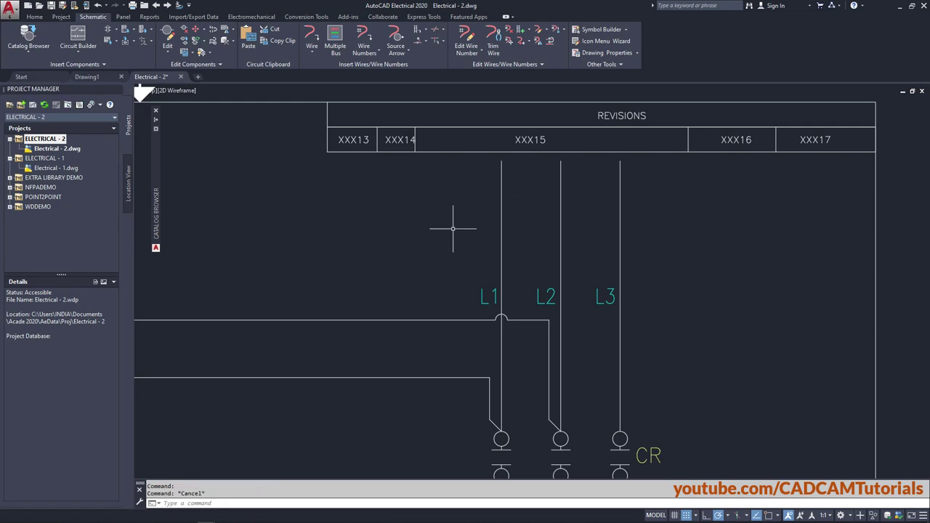
Draw a short vertical wire between the L1 and L2 lines with Snap temporarily off
{"action": "left_click", "coordinate": [312, 37]}
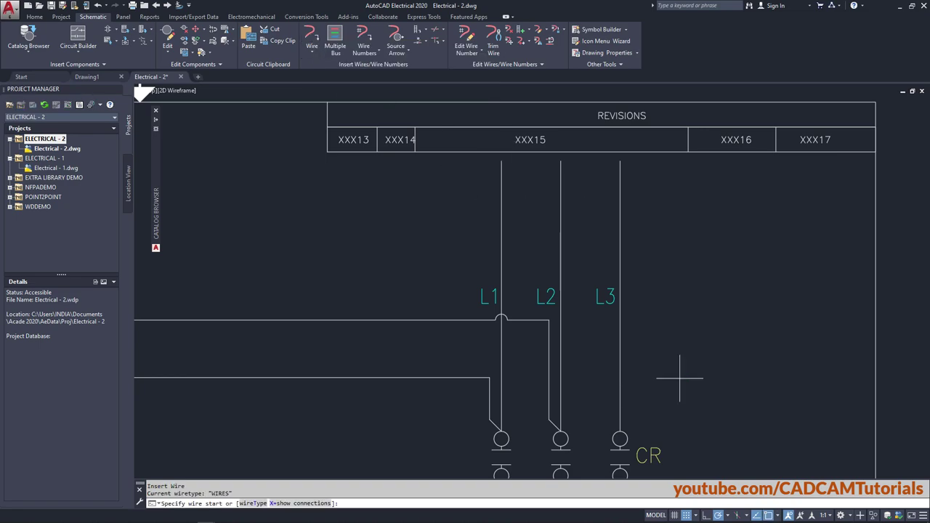
{"action": "left_click", "coordinate": [687, 516]}
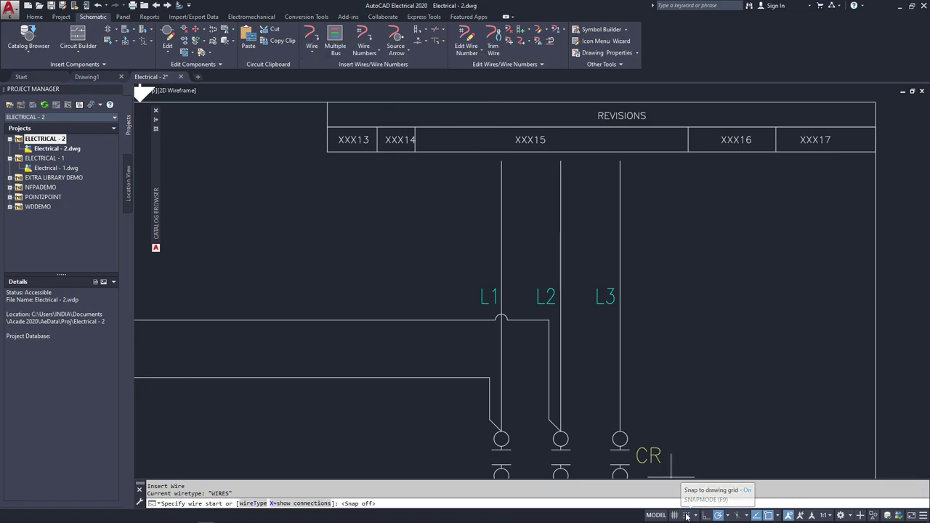
{"action": "left_click", "coordinate": [529, 193]}
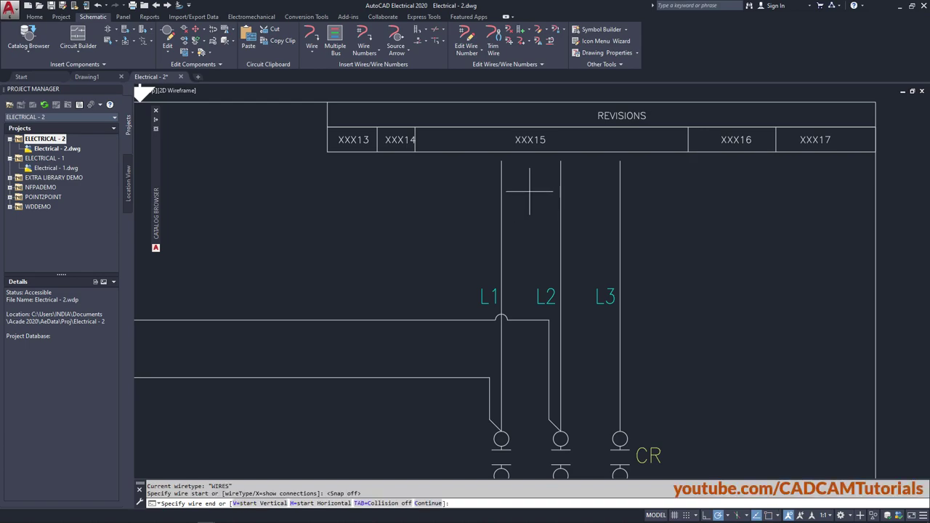
{"action": "left_click", "coordinate": [540, 270]}
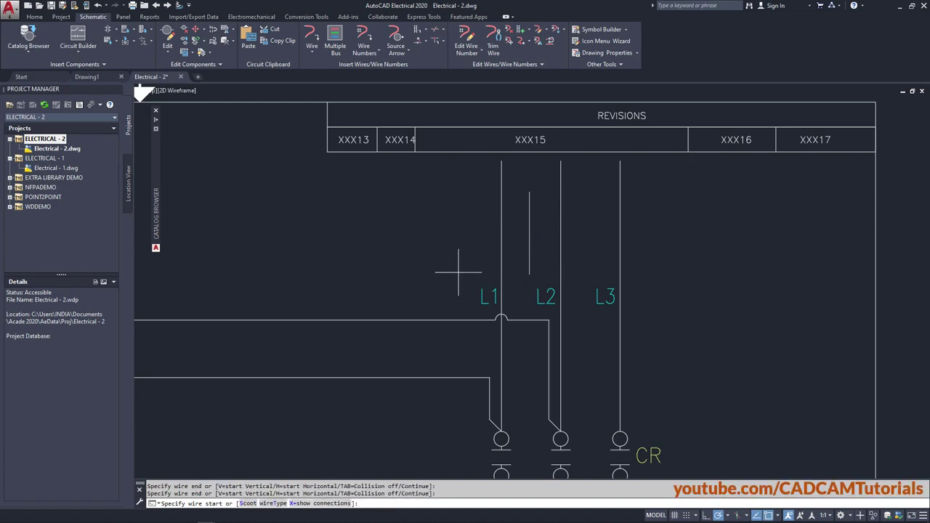
{"action": "left_click", "coordinate": [687, 516]}
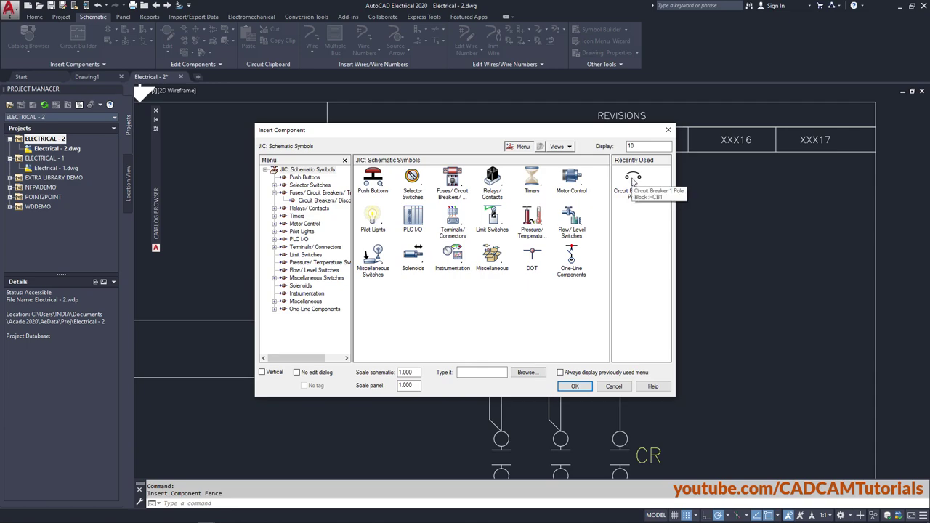
Fence the recently used Circuit Breaker 1 Pole across the phase wires
{"action": "left_click", "coordinate": [632, 178]}
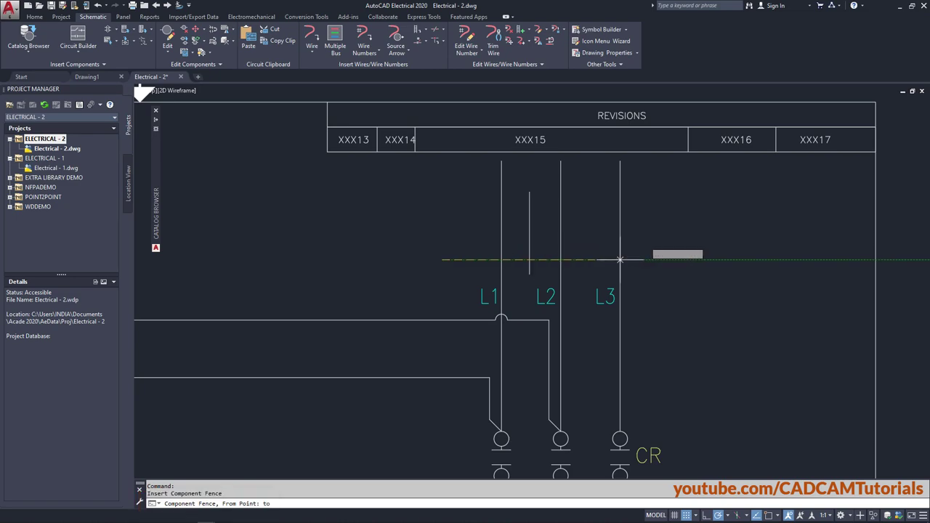
{"action": "left_click", "coordinate": [679, 260]}
{"action": "key", "text": "Return"}
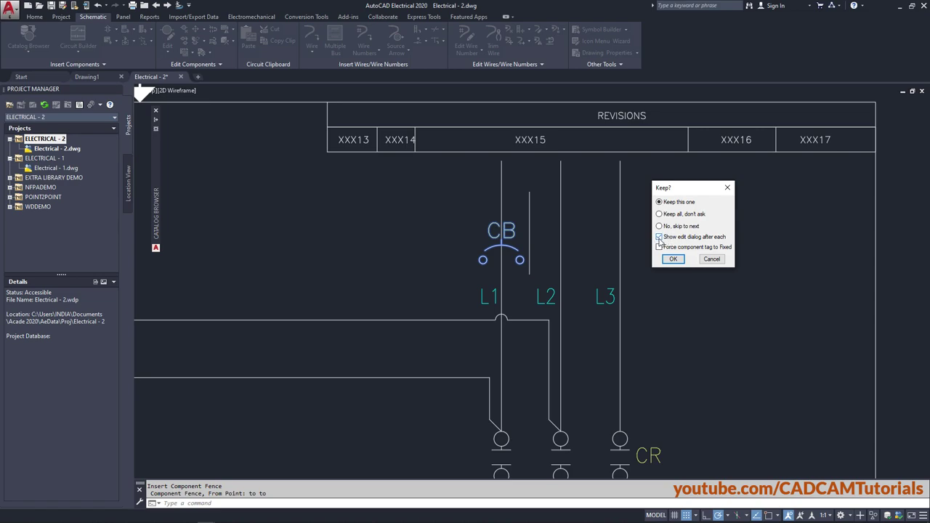
Keep breaker CB1, skip the one on the short wire, and keep all remaining as CB2 and CB3
{"action": "left_click", "coordinate": [673, 258]}
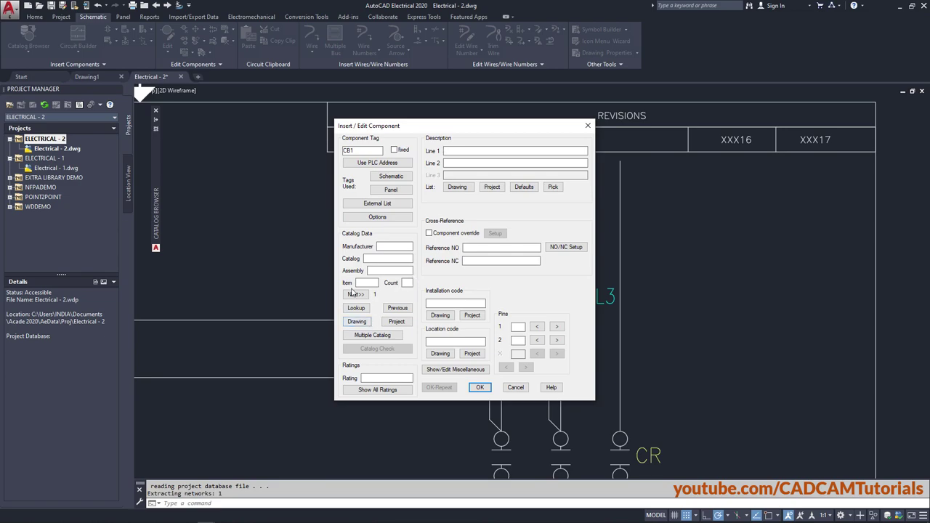
{"action": "left_click", "coordinate": [480, 387]}
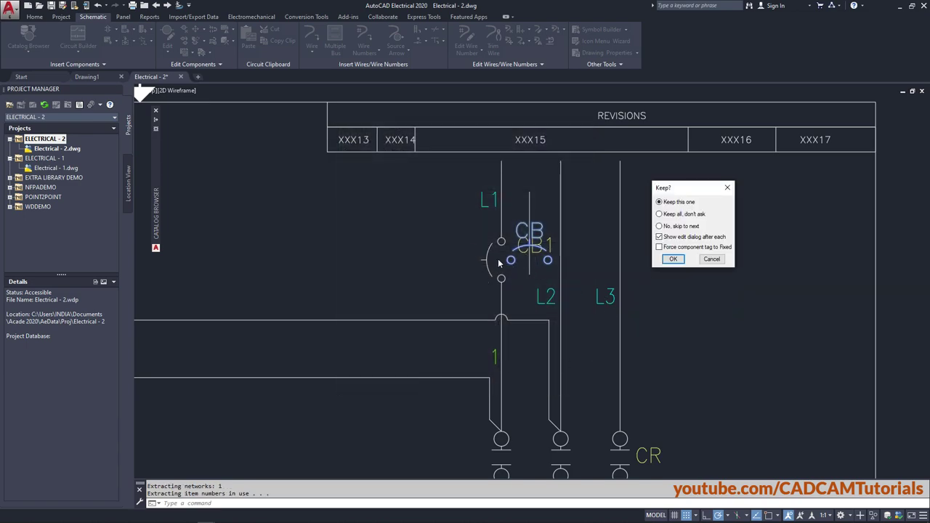
{"action": "left_click", "coordinate": [659, 227]}
{"action": "left_click", "coordinate": [673, 260]}
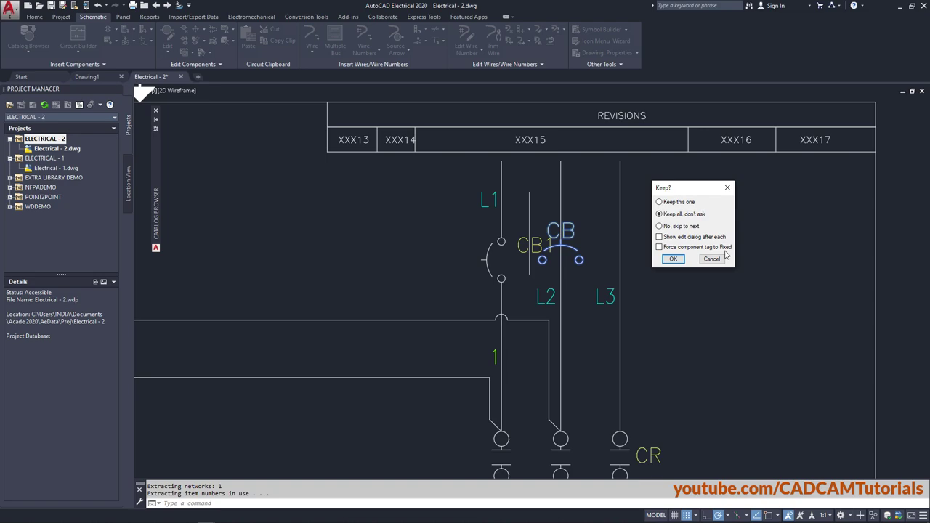
{"action": "left_click", "coordinate": [674, 259]}
{"action": "scroll", "coordinate": [669, 274], "scroll_direction": "up", "scroll_amount": 2}
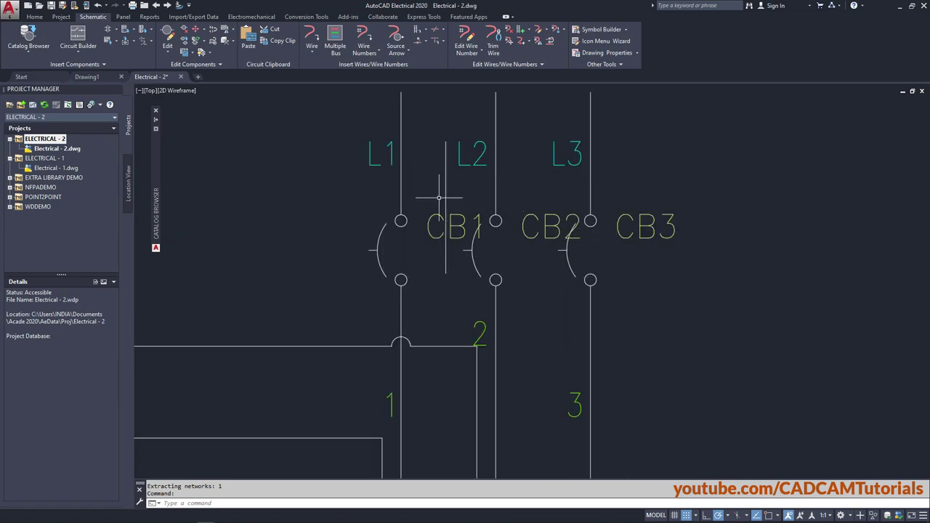
Trim away the short vertical wire between L1 and L2 using Trim Wire with Snap off
{"action": "left_click", "coordinate": [491, 36]}
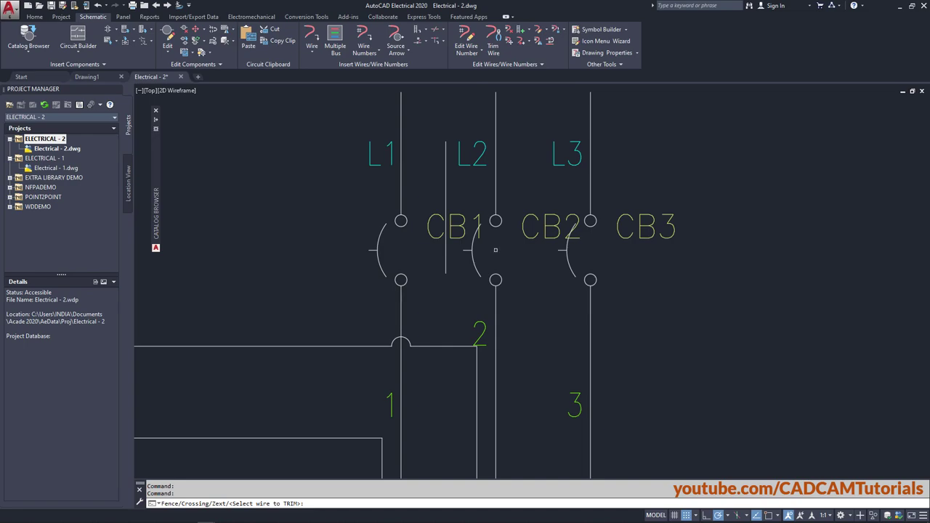
{"action": "left_click", "coordinate": [689, 517]}
{"action": "left_click", "coordinate": [447, 197]}
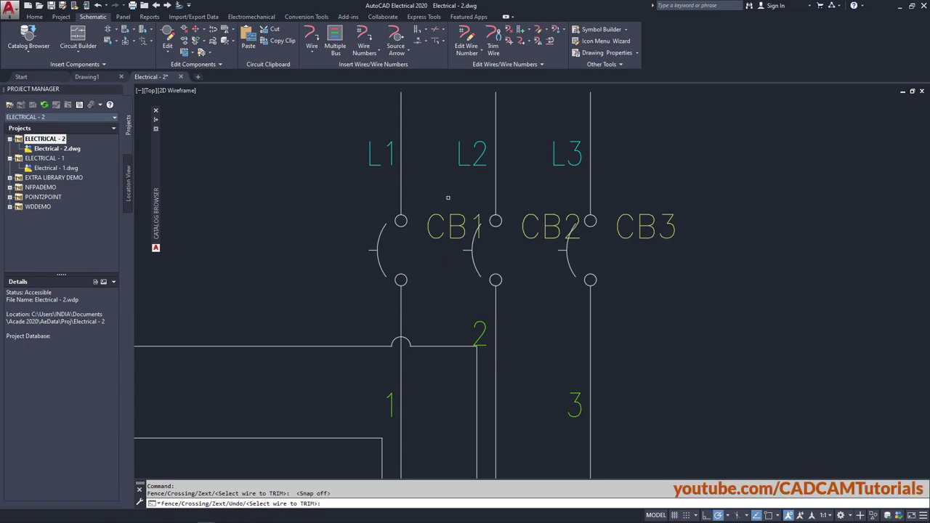
{"action": "key", "text": "Return"}
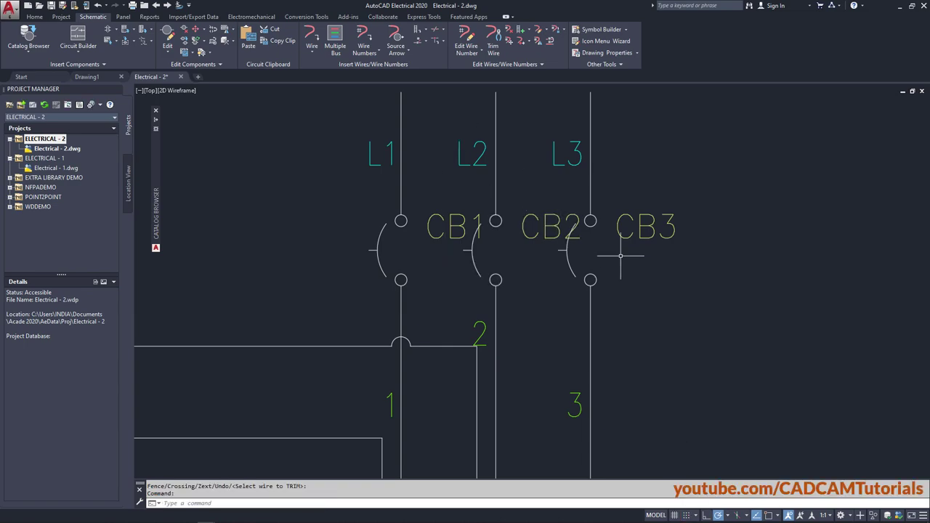
{"action": "left_click", "coordinate": [688, 517]}
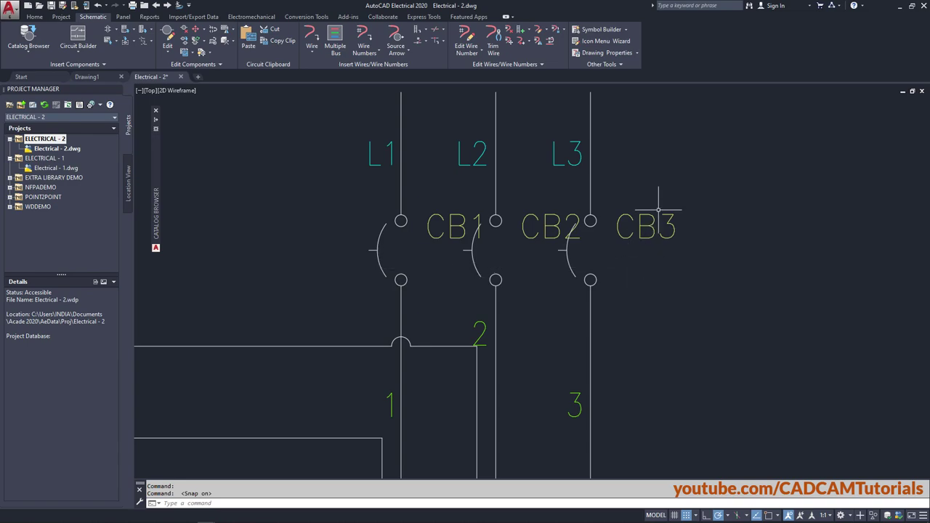
{"action": "scroll", "coordinate": [704, 155], "scroll_direction": "down", "scroll_amount": 2}
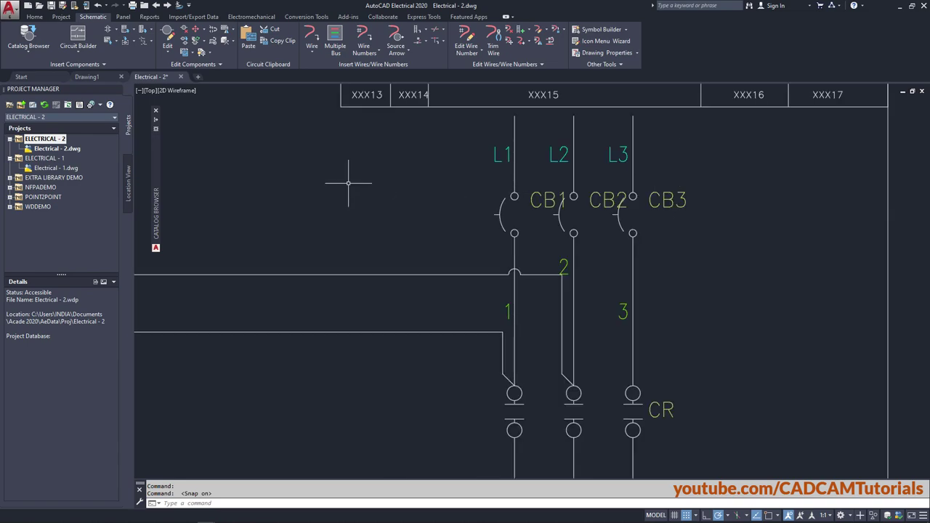
Hide the small wire-number labels under breakers CB1–CB3 with Hide Attribute (Single Pick)
{"action": "left_click", "coordinate": [117, 33]}
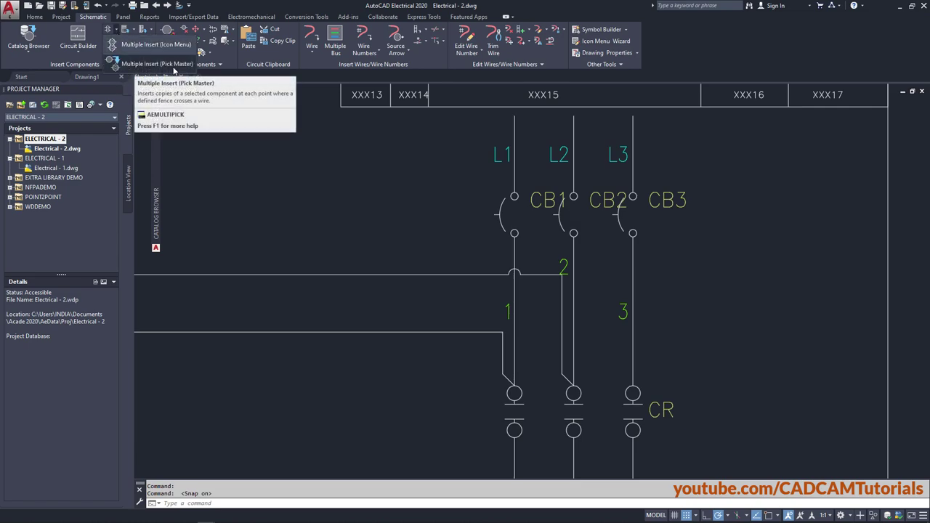
{"action": "scroll", "coordinate": [517, 194], "scroll_direction": "down", "scroll_amount": 2}
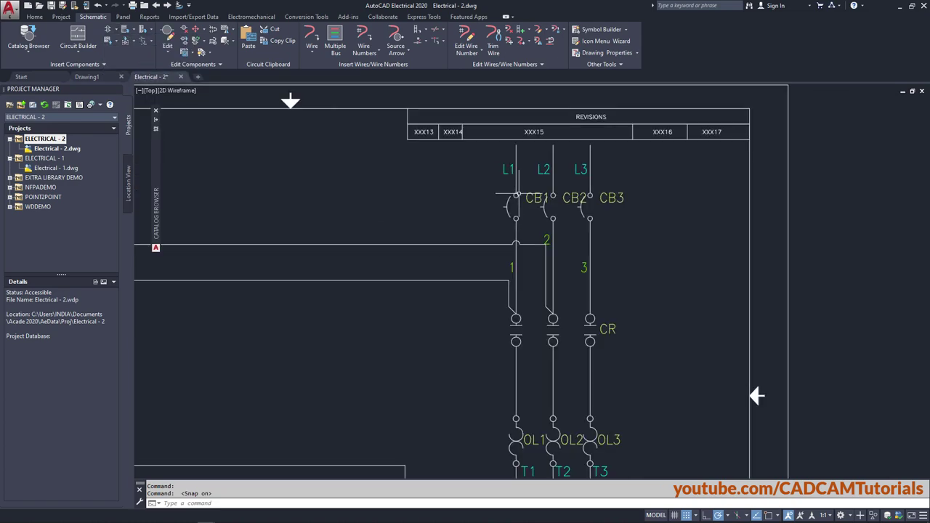
{"action": "scroll", "coordinate": [502, 266], "scroll_direction": "down", "scroll_amount": 4}
{"action": "mouse_move", "coordinate": [498, 243]}
{"action": "middle_mouse_down"}
{"action": "mouse_move", "coordinate": [406, 280]}
{"action": "mouse_move", "coordinate": [432, 276]}
{"action": "middle_mouse_up"}
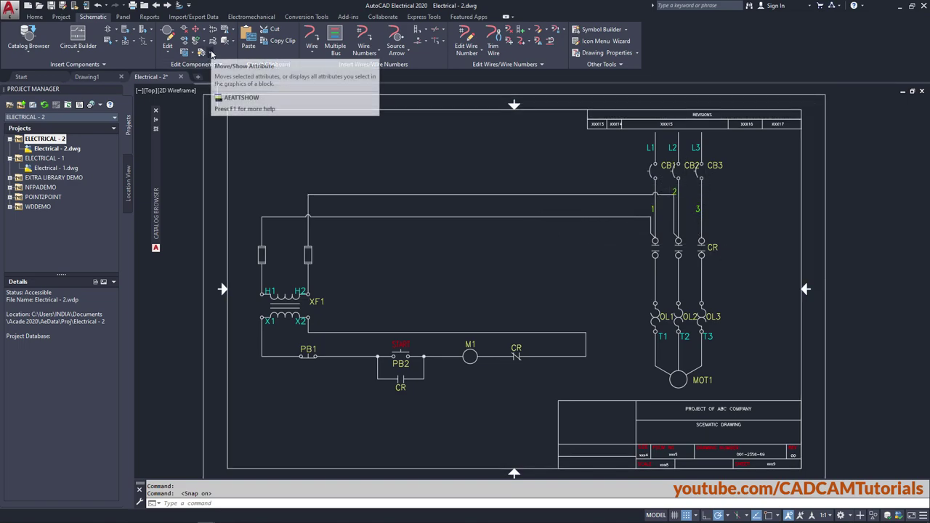
{"action": "left_click", "coordinate": [210, 56]}
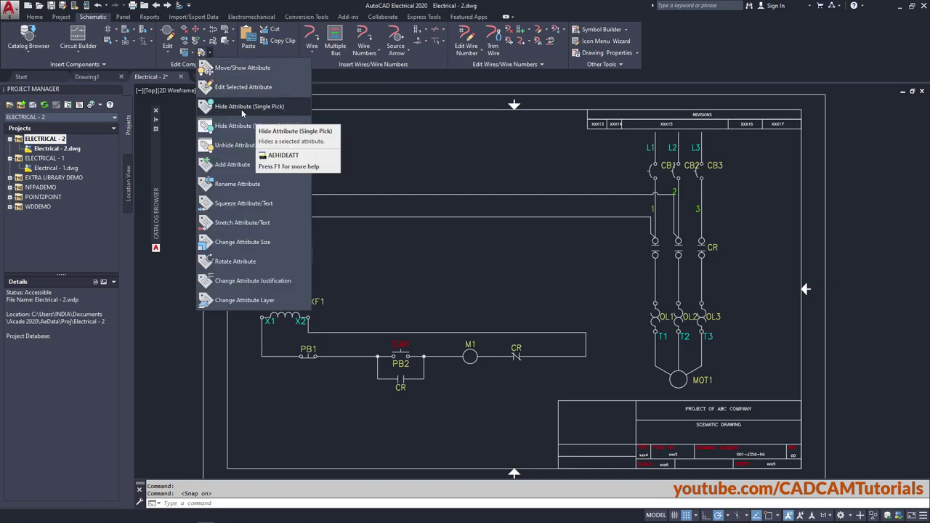
{"action": "left_click", "coordinate": [273, 111]}
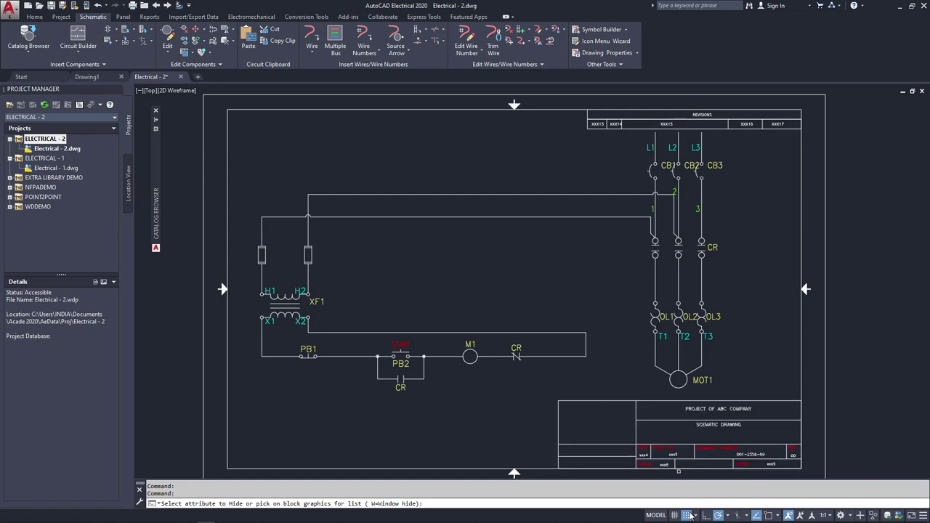
{"action": "left_click", "coordinate": [688, 515]}
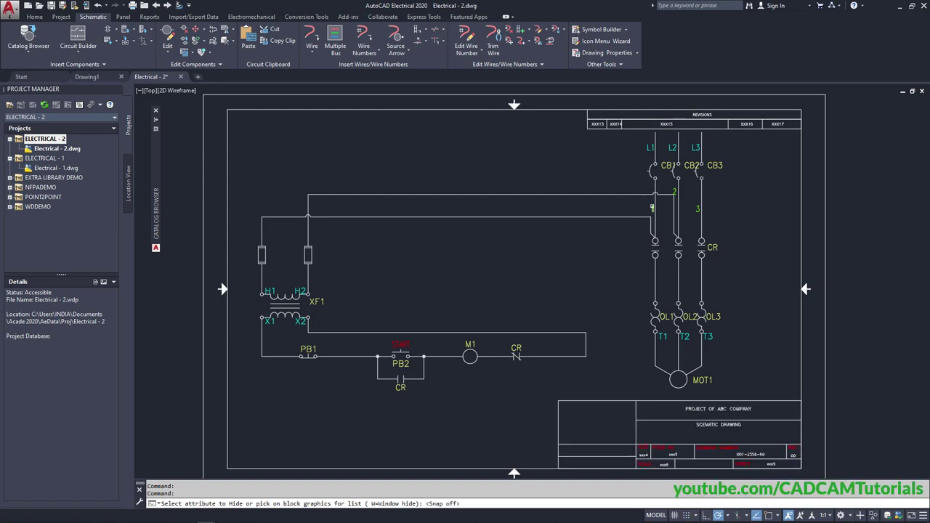
{"action": "left_click", "coordinate": [671, 189]}
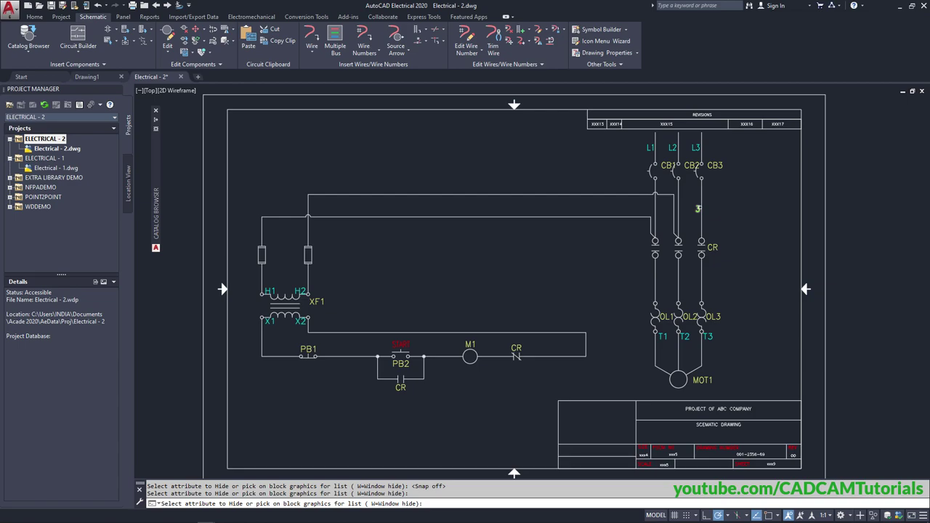
{"action": "left_click", "coordinate": [698, 208]}
{"action": "key", "text": "Return"}
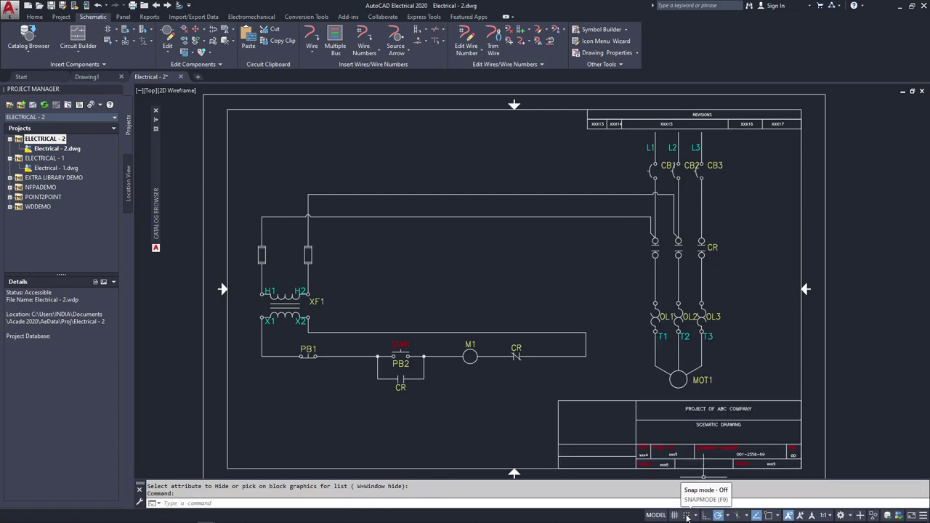
{"action": "left_click", "coordinate": [686, 516]}
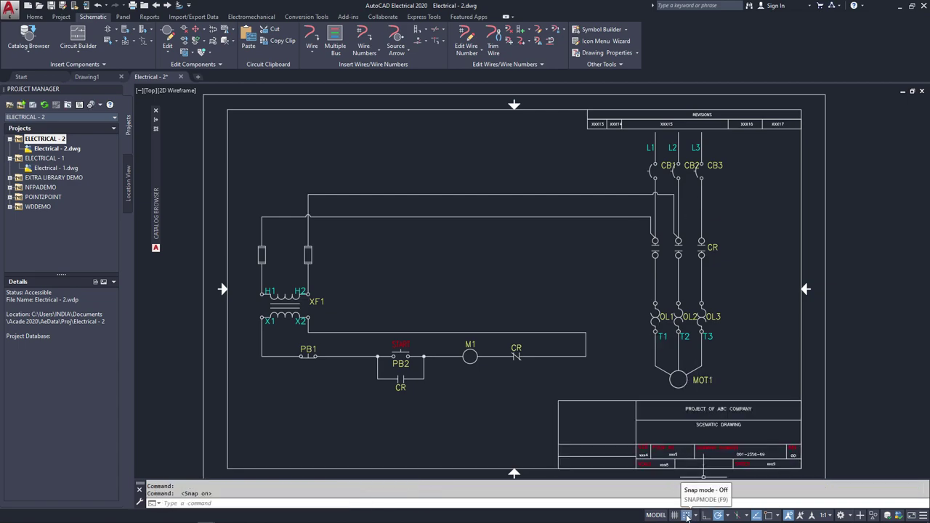
Copy master PB1 across the two upper wires as PB3 and PB4, keeping all with tags forced Fixed
{"action": "left_click", "coordinate": [115, 30]}
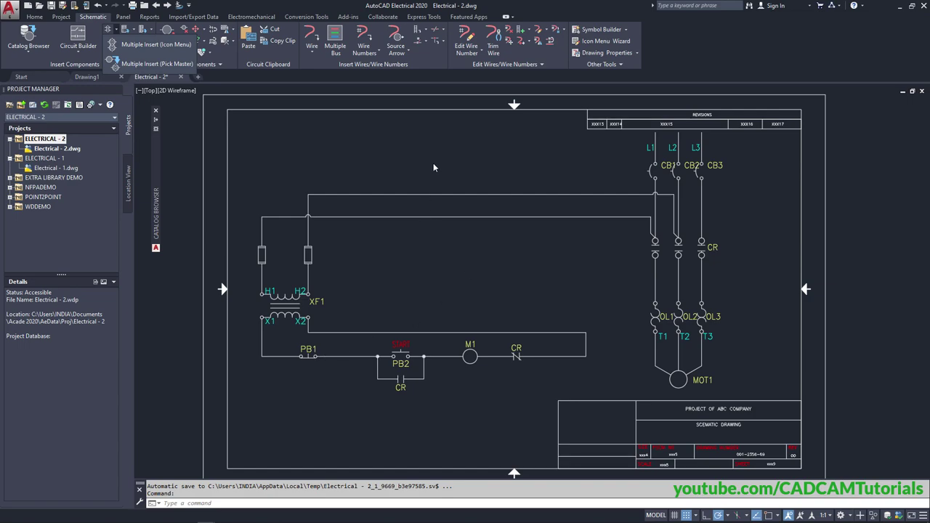
{"action": "left_click", "coordinate": [145, 68]}
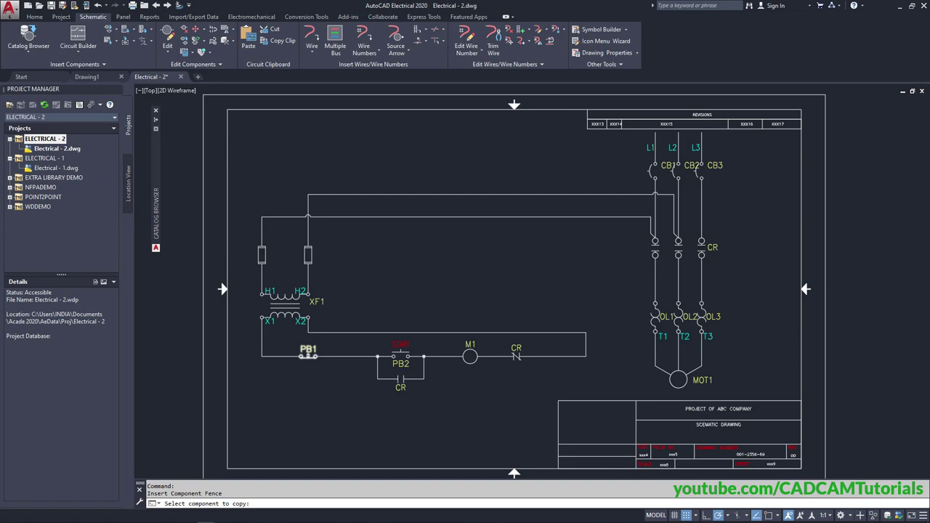
{"action": "left_click", "coordinate": [308, 355]}
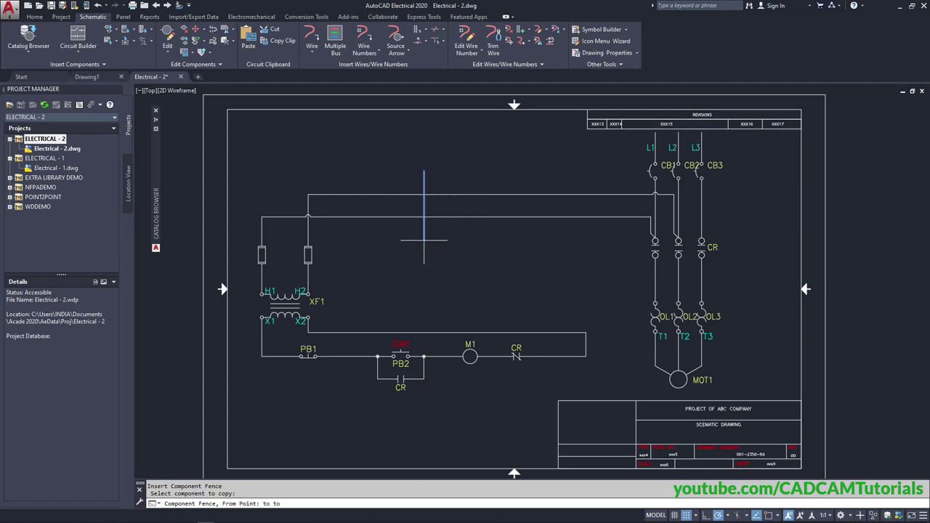
{"action": "left_click", "coordinate": [424, 239]}
{"action": "key", "text": "Return"}
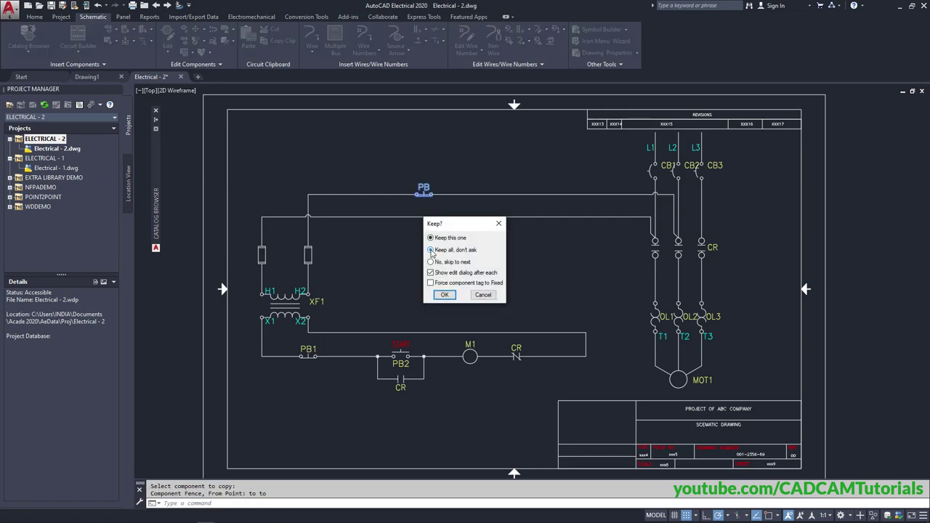
{"action": "left_click", "coordinate": [431, 250]}
{"action": "left_click", "coordinate": [430, 283]}
{"action": "left_click", "coordinate": [445, 295]}
Uncheck Fixed beside PB3's tag in its Insert / Edit Component dialog
{"action": "scroll", "coordinate": [417, 169], "scroll_direction": "up", "scroll_amount": 2}
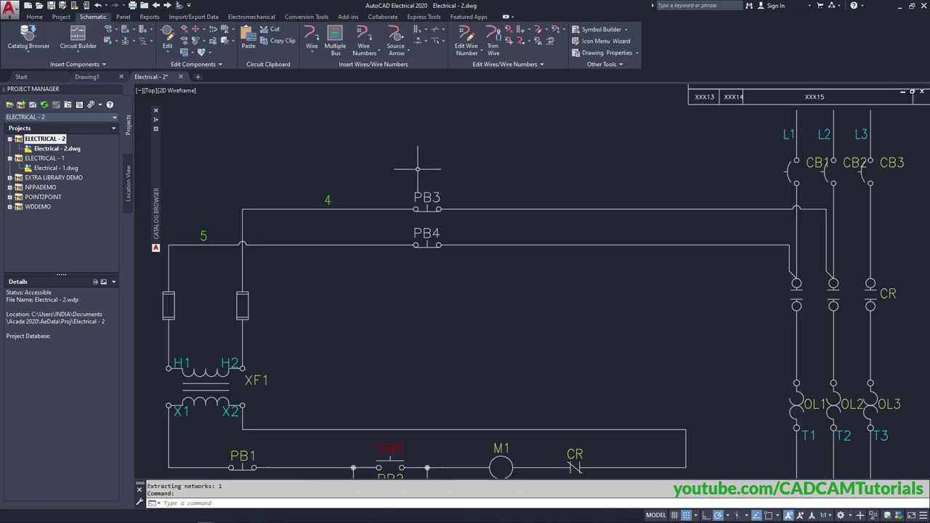
{"action": "scroll", "coordinate": [418, 169], "scroll_direction": "up", "scroll_amount": 2}
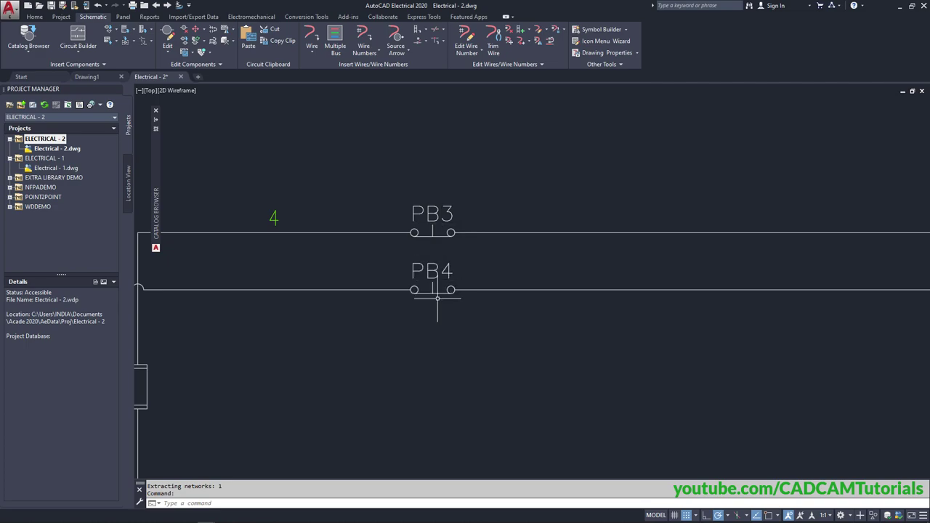
{"action": "scroll", "coordinate": [419, 172], "scroll_direction": "down", "scroll_amount": 4}
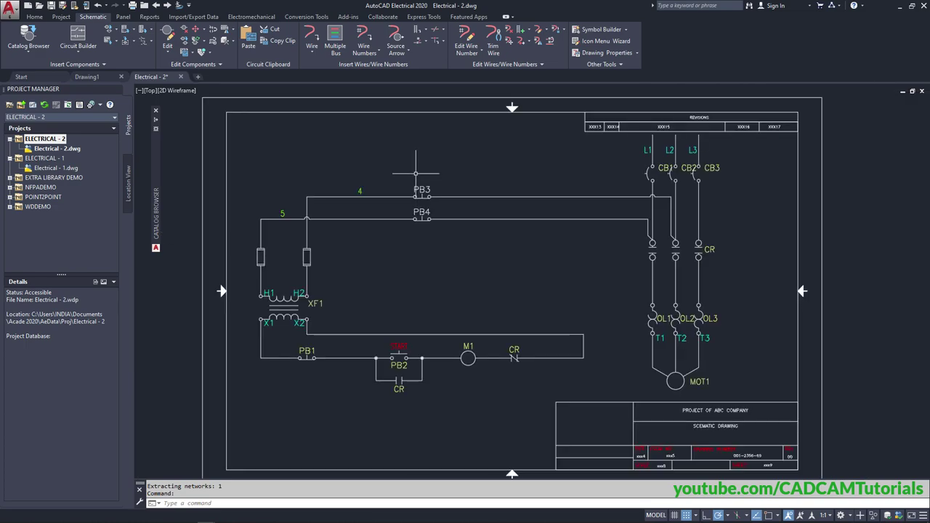
{"action": "scroll", "coordinate": [319, 357], "scroll_direction": "up", "scroll_amount": 2}
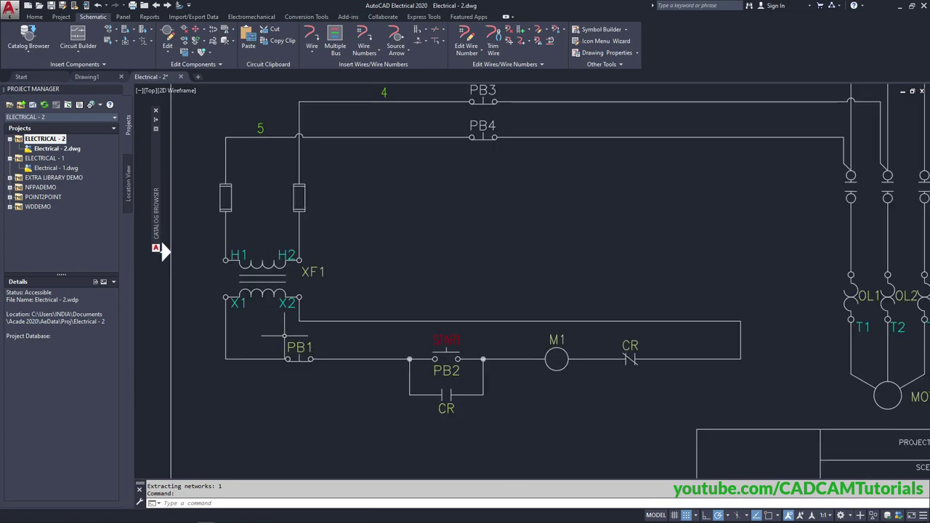
{"action": "middle_click_drag", "start_coordinate": [418, 250], "coordinate": [390, 337]}
{"action": "scroll", "coordinate": [427, 233], "scroll_direction": "up", "scroll_amount": 2}
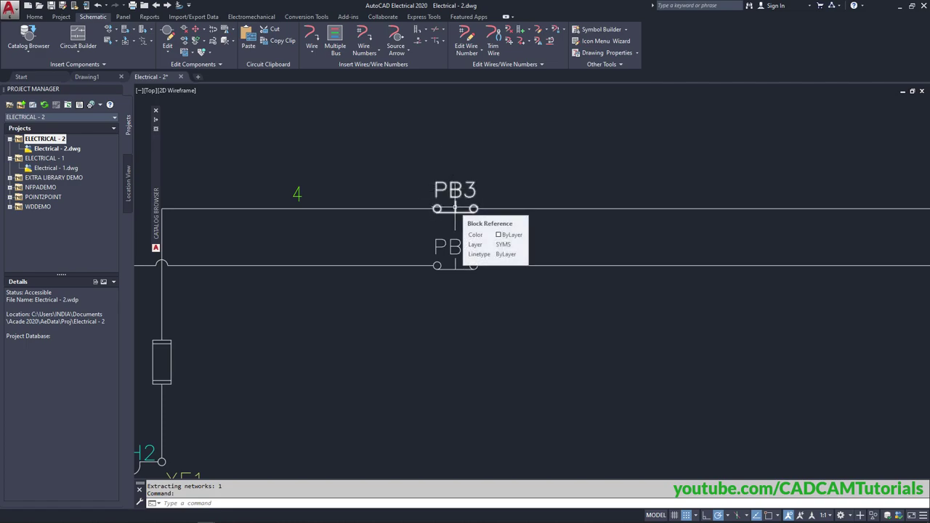
{"action": "right_click", "coordinate": [455, 208]}
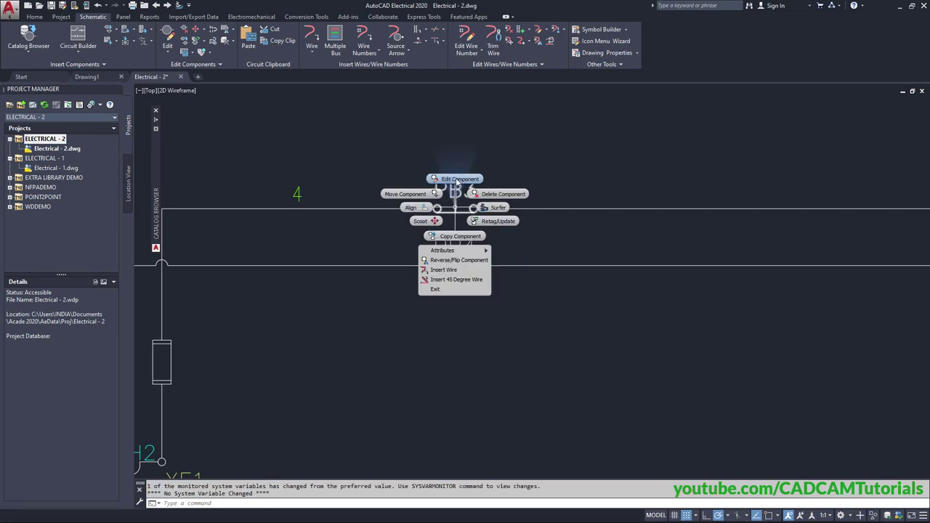
{"action": "left_click", "coordinate": [455, 180]}
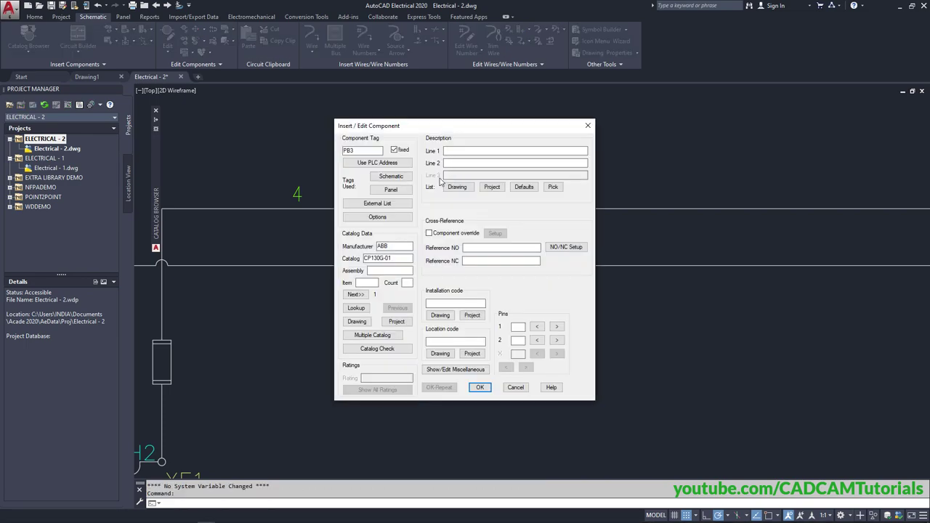
{"action": "left_click", "coordinate": [395, 150]}
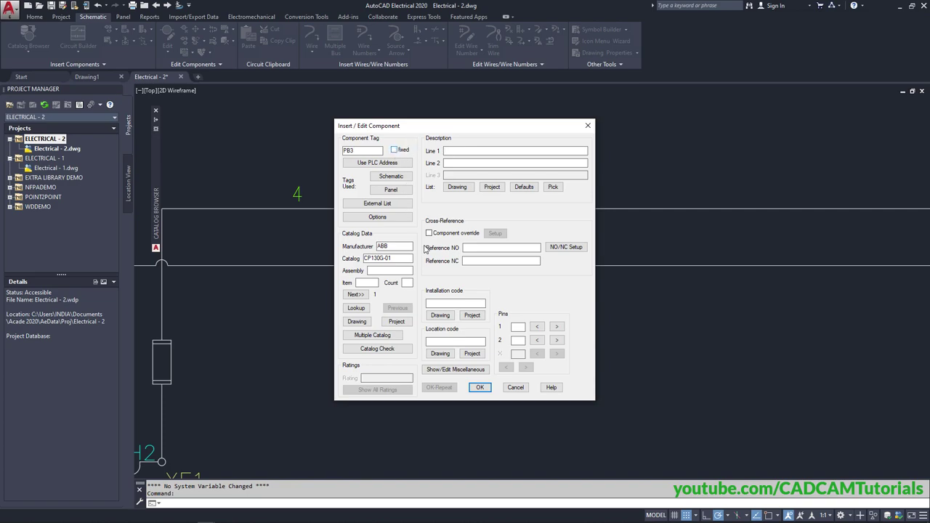
{"action": "left_click", "coordinate": [481, 388]}
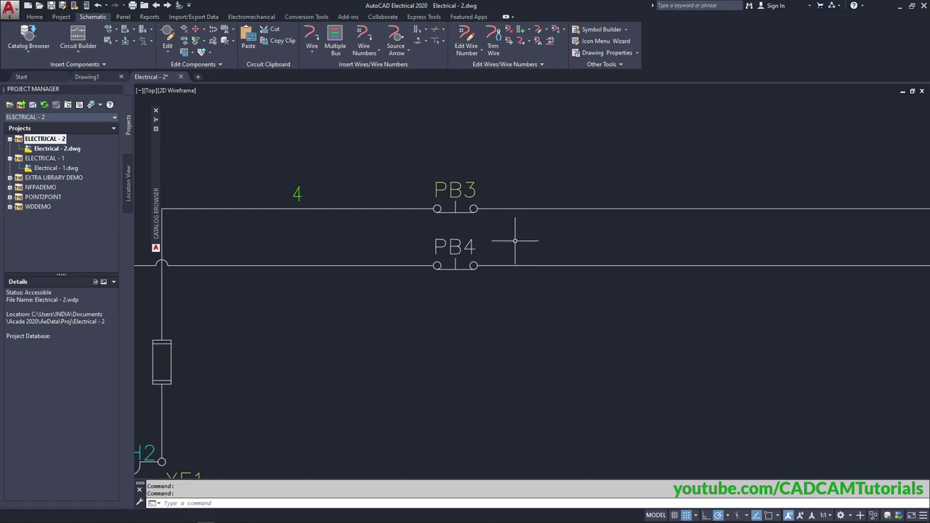
{"action": "scroll", "coordinate": [463, 134], "scroll_direction": "down", "scroll_amount": 3}
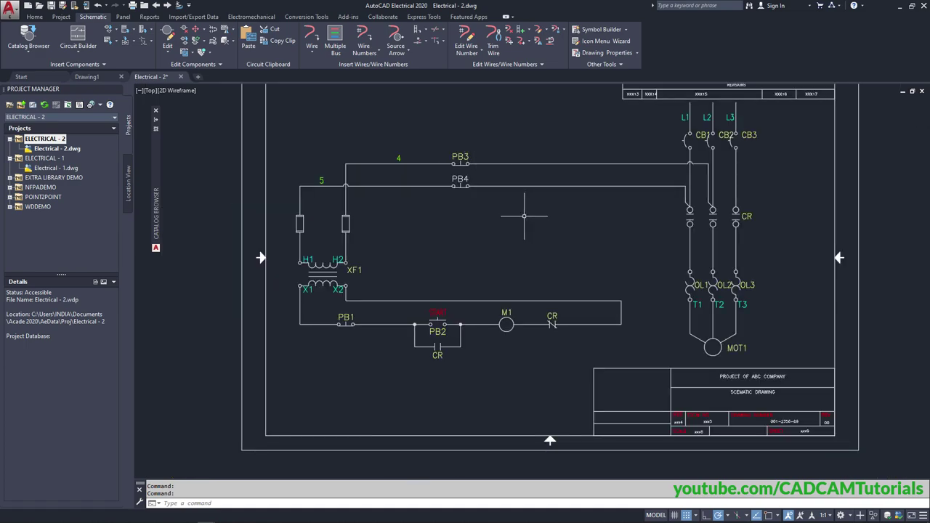
{"action": "middle_click_drag", "start_coordinate": [523, 216], "coordinate": [454, 232]}
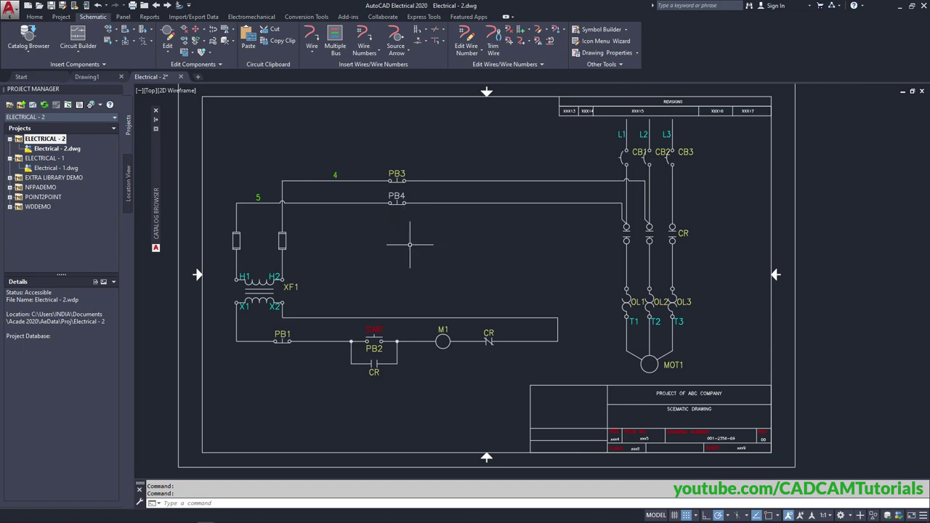
Link CB1, CB2 and CB3 with a dashed line, picking CB1 as the master
{"action": "left_click", "coordinate": [143, 42]}
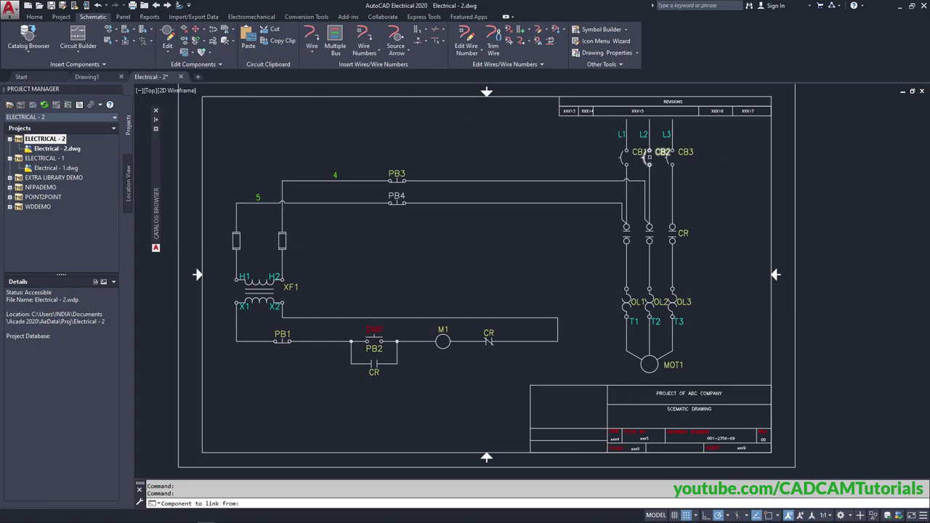
{"action": "scroll", "coordinate": [648, 156], "scroll_direction": "up", "scroll_amount": 4}
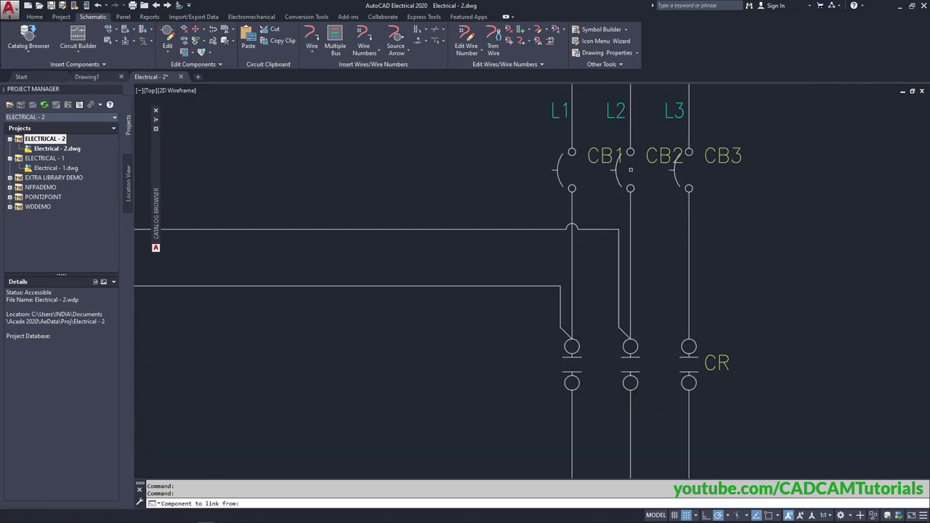
{"action": "middle_click_drag", "start_coordinate": [630, 169], "coordinate": [491, 221]}
{"action": "scroll", "coordinate": [491, 149], "scroll_direction": "up", "scroll_amount": 2}
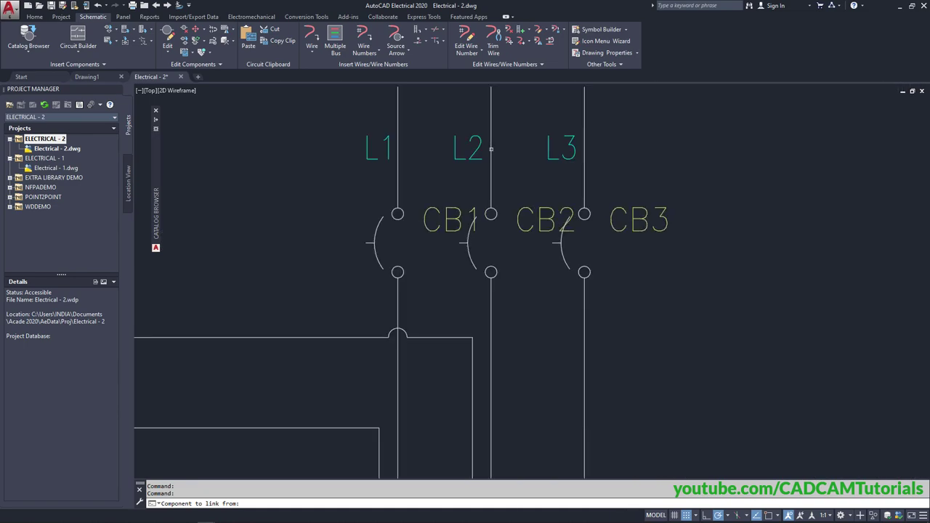
{"action": "left_click", "coordinate": [687, 515]}
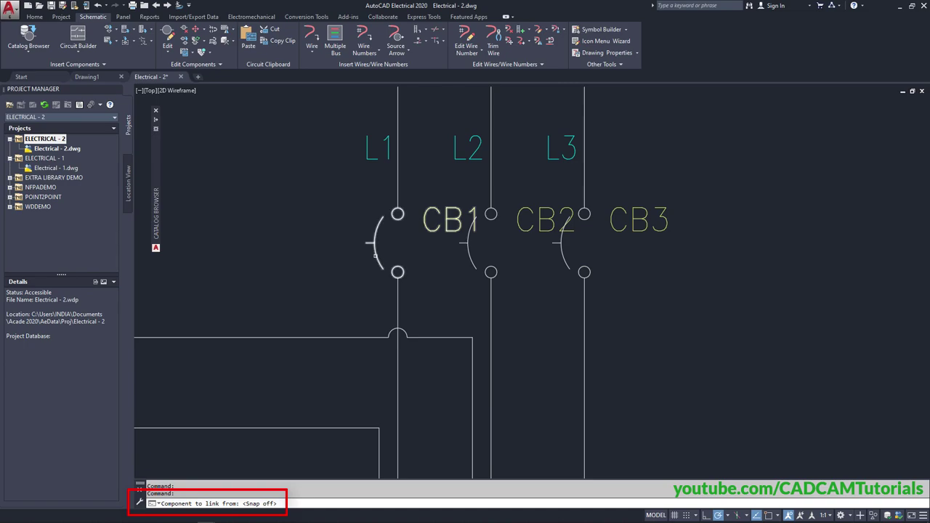
{"action": "left_click", "coordinate": [375, 255]}
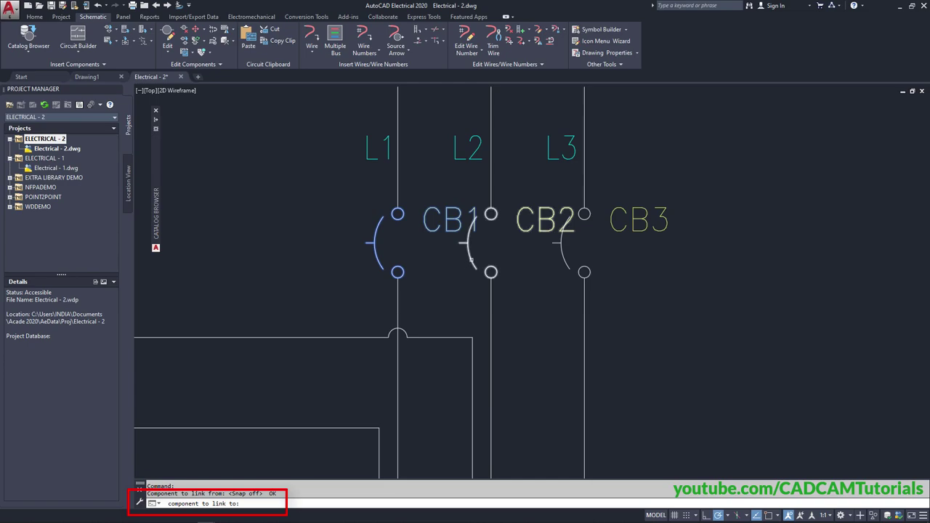
{"action": "left_click", "coordinate": [469, 244]}
{"action": "left_click", "coordinate": [564, 254]}
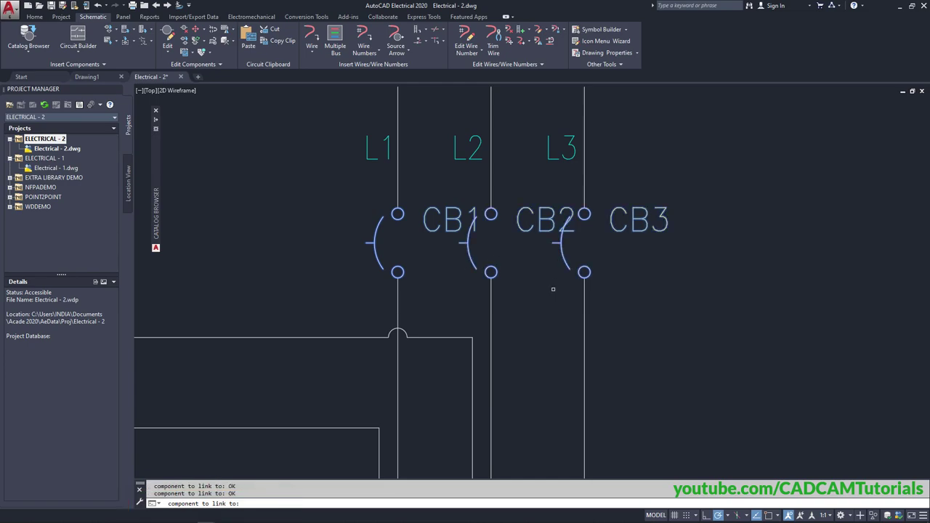
{"action": "key", "text": "Return"}
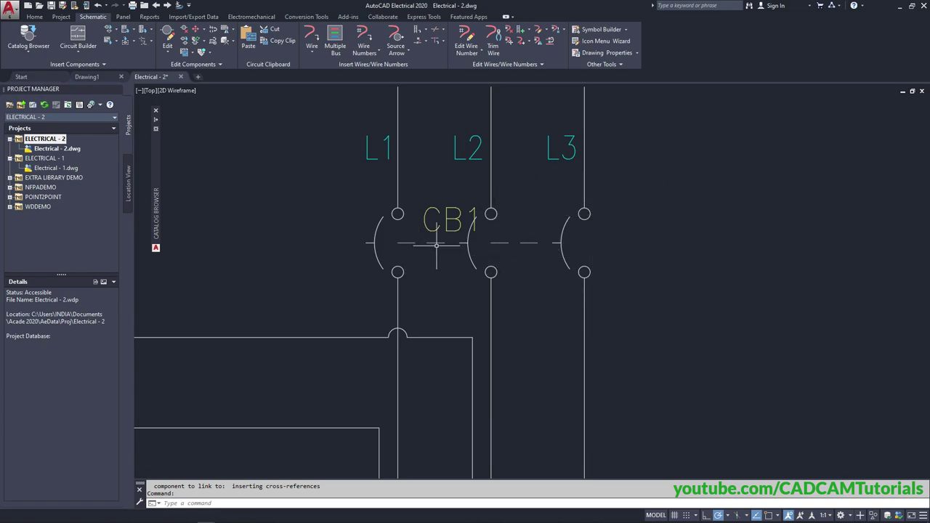
{"action": "scroll", "coordinate": [482, 218], "scroll_direction": "down", "scroll_amount": 6}
{"action": "middle_click_drag", "start_coordinate": [417, 226], "coordinate": [421, 247]}
{"action": "scroll", "coordinate": [404, 341], "scroll_direction": "up", "scroll_amount": 5}
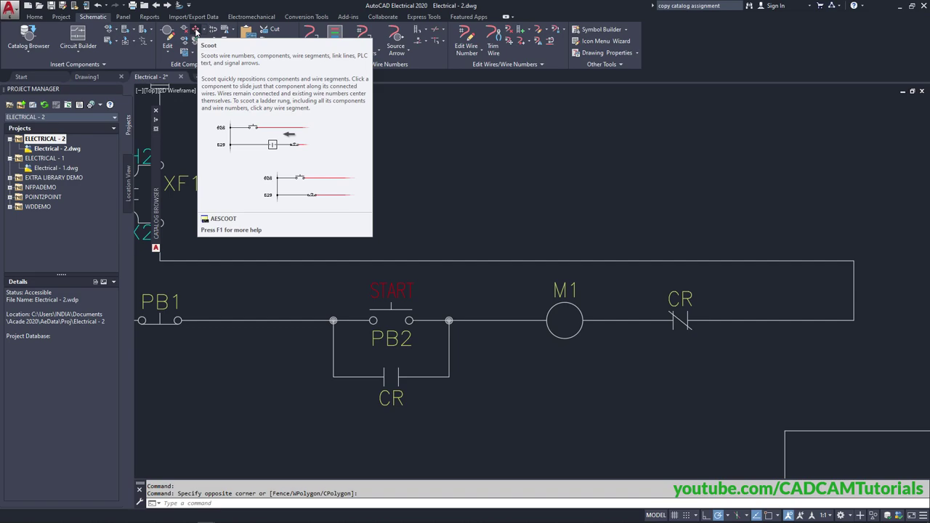
Scoot the START/CR loop's vertical wires, sliding the wire beside PB2 further left
{"action": "left_click", "coordinate": [195, 31]}
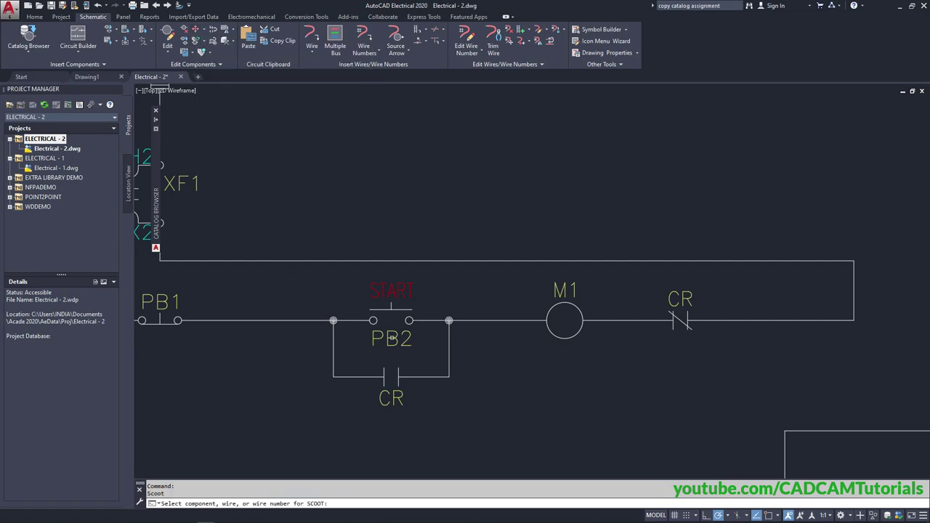
{"action": "left_click", "coordinate": [687, 516]}
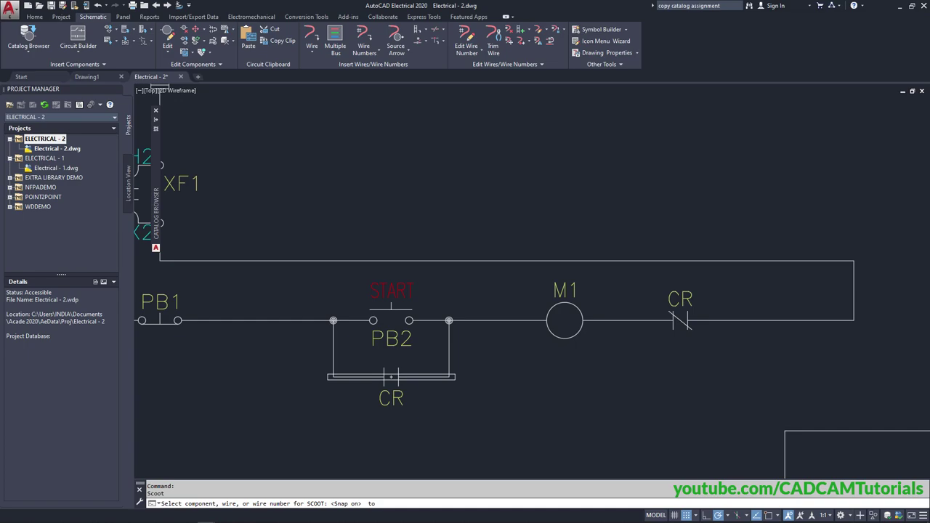
{"action": "left_click", "coordinate": [449, 434]}
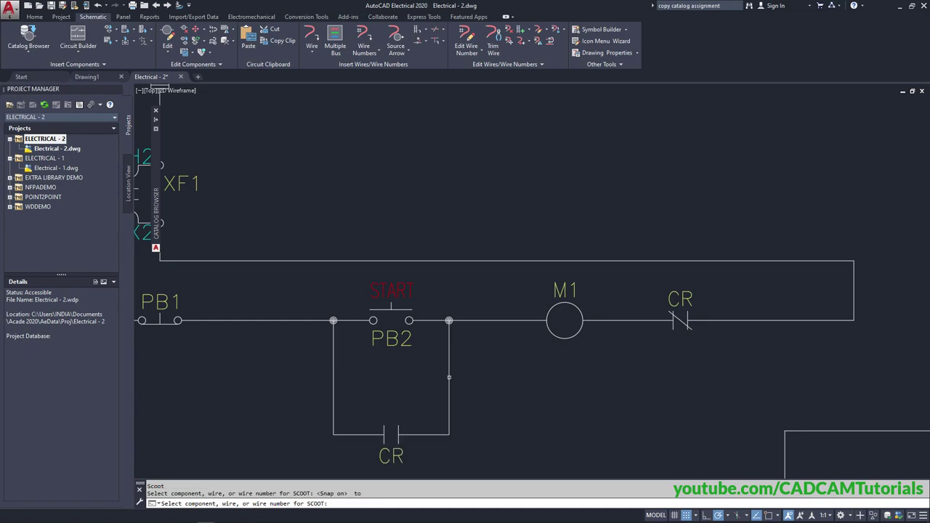
{"action": "left_click", "coordinate": [449, 377]}
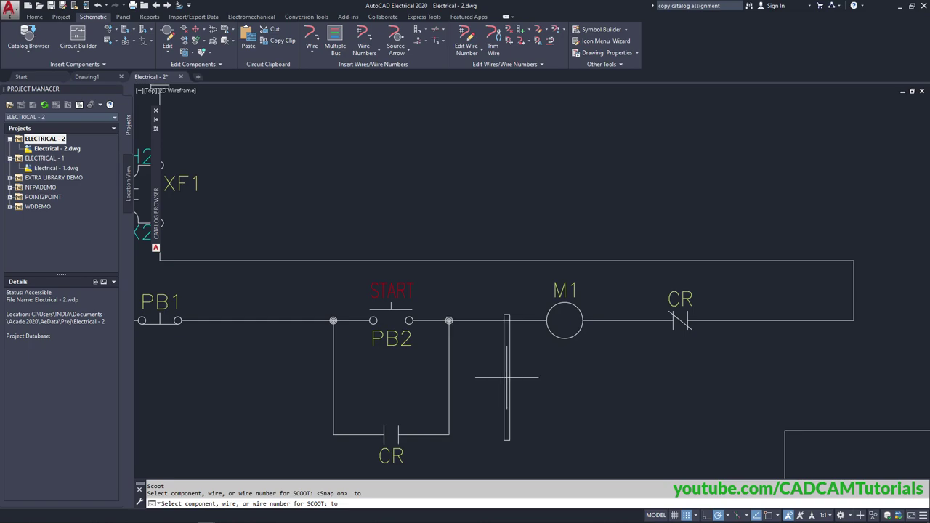
{"action": "left_click", "coordinate": [506, 378]}
{"action": "left_click", "coordinate": [333, 377]}
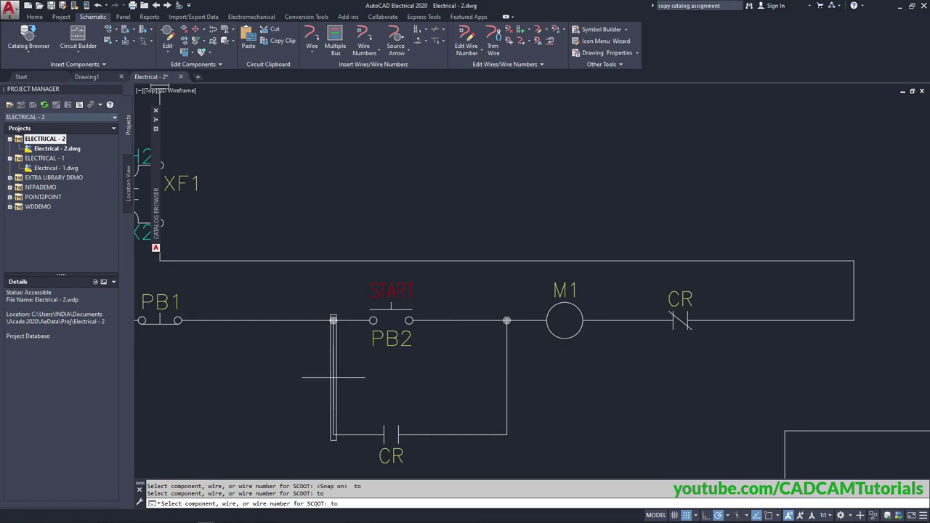
{"action": "left_click", "coordinate": [275, 377]}
{"action": "scroll", "coordinate": [405, 338], "scroll_direction": "down", "scroll_amount": 3}
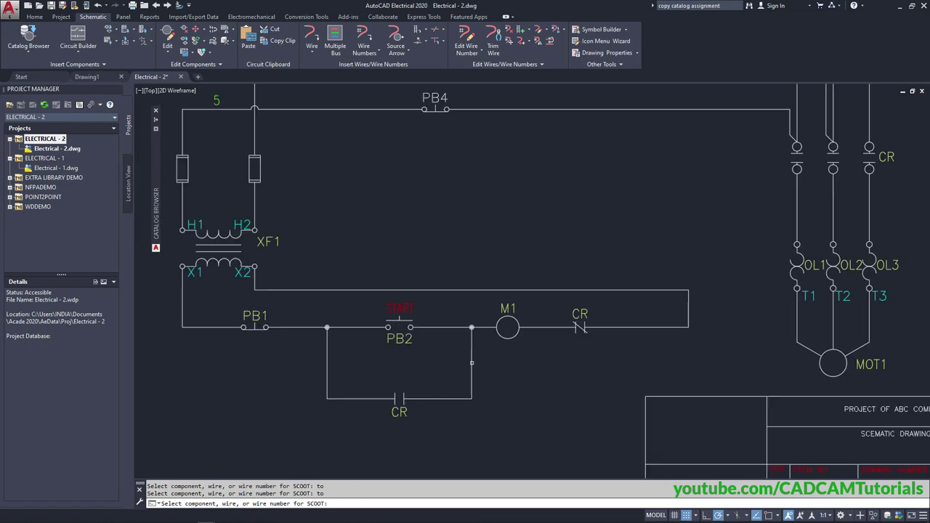
Slide the control rung's right-hand vertical wire left to shorten the loop
{"action": "key", "text": "Return"}
{"action": "key", "text": "Return"}
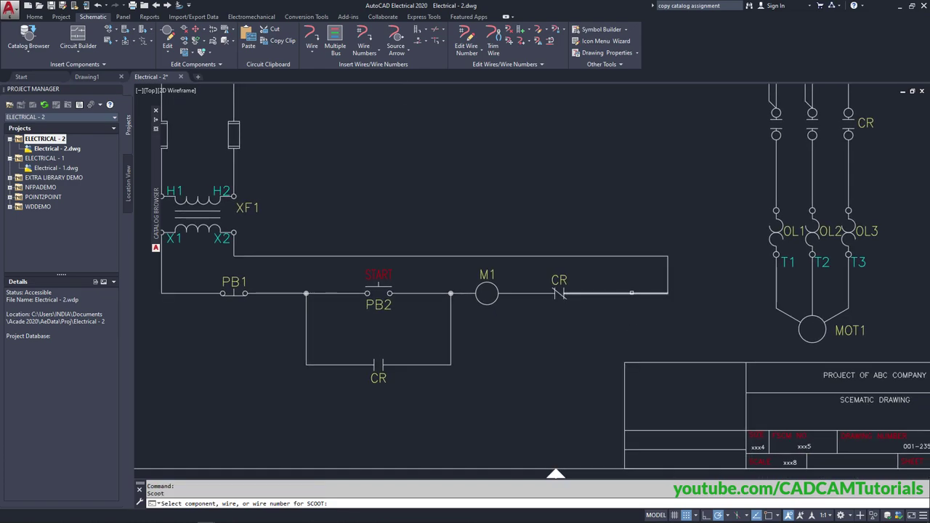
{"action": "left_click", "coordinate": [690, 515]}
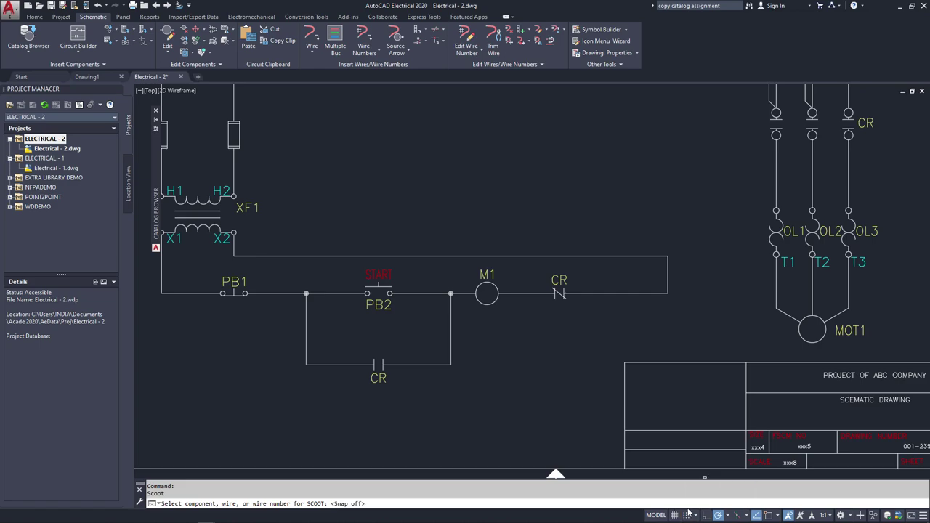
{"action": "left_click", "coordinate": [669, 275]}
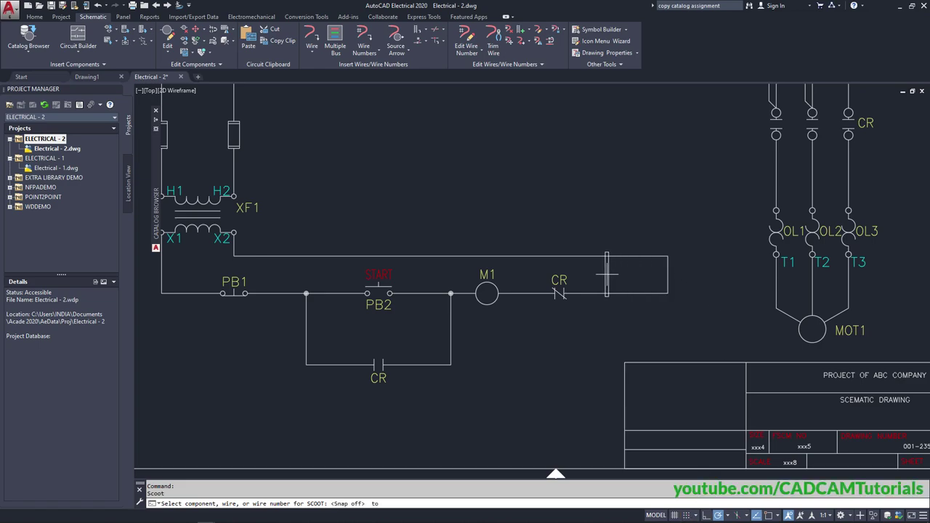
{"action": "key", "text": "F9"}
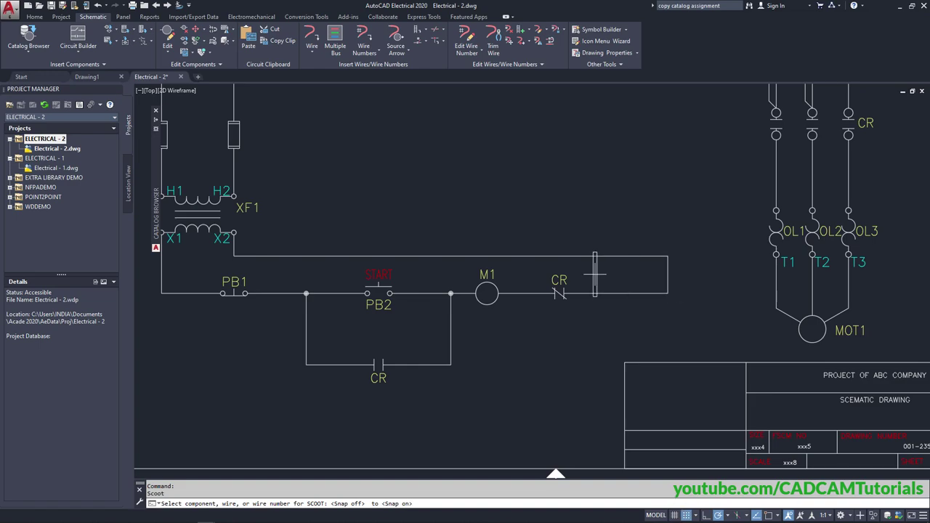
{"action": "left_click", "coordinate": [595, 276]}
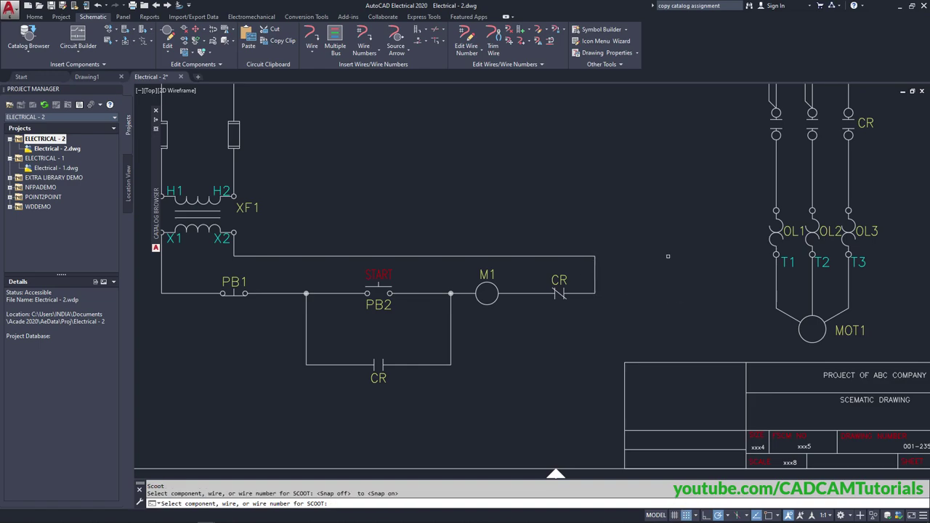
{"action": "key", "text": "Escape"}
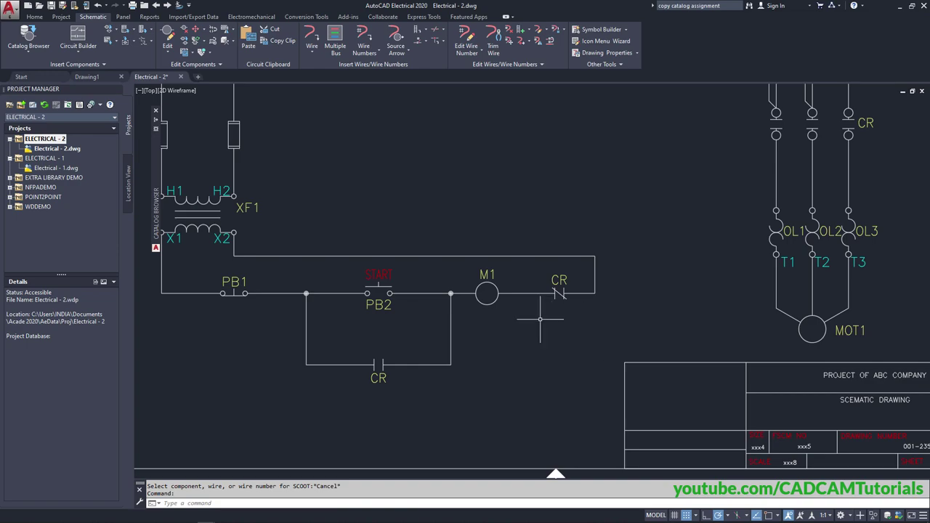
{"action": "mouse_move", "coordinate": [437, 230]}
{"action": "middle_mouse_down"}
{"action": "mouse_move", "coordinate": [513, 289]}
{"action": "mouse_move", "coordinate": [563, 308]}
{"action": "middle_mouse_up"}
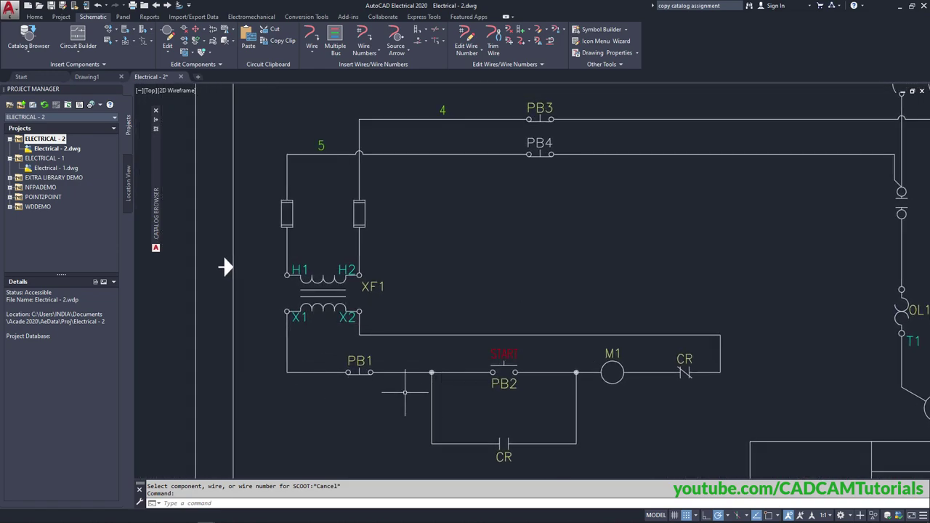
{"action": "middle_click_drag", "start_coordinate": [390, 396], "coordinate": [335, 395]}
{"action": "middle_click_drag", "start_coordinate": [607, 248], "coordinate": [553, 259]}
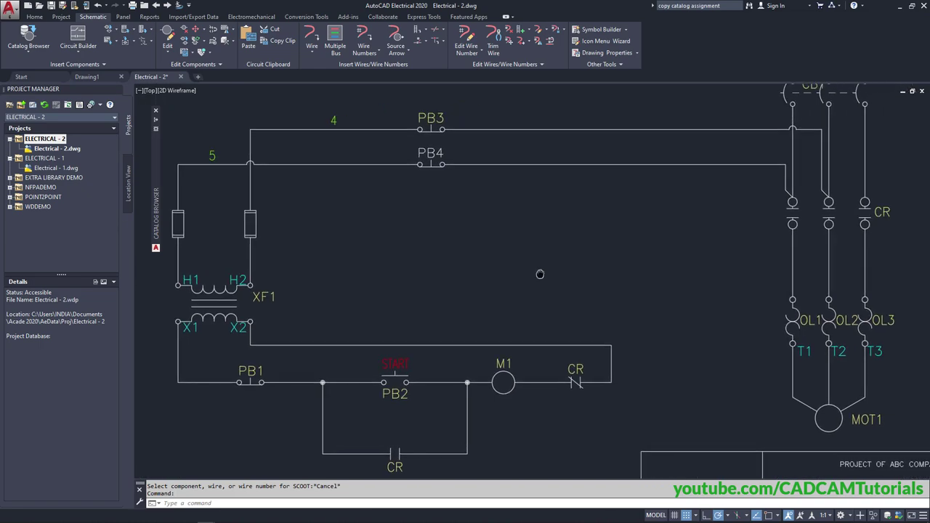
Move PB1 from the bottom rung onto the PB4 wire, right after PB4
{"action": "left_click", "coordinate": [206, 32]}
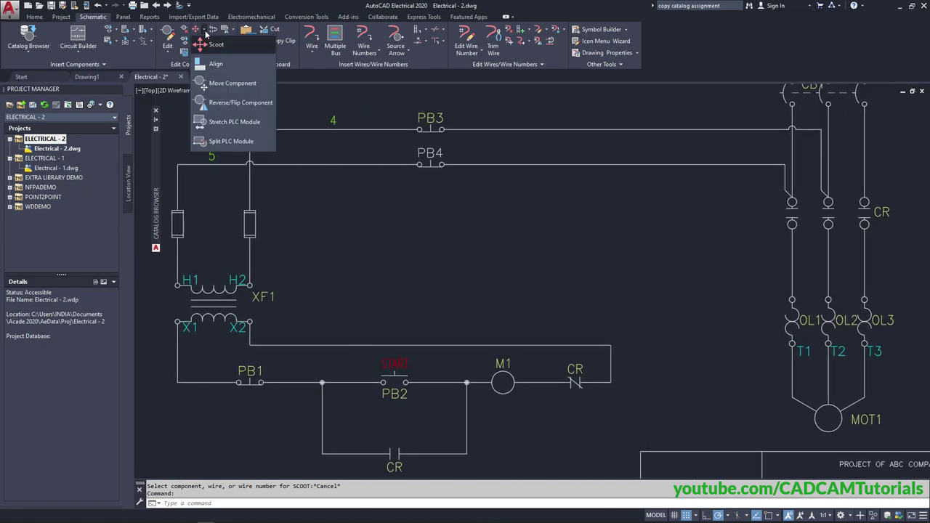
{"action": "left_click", "coordinate": [243, 91]}
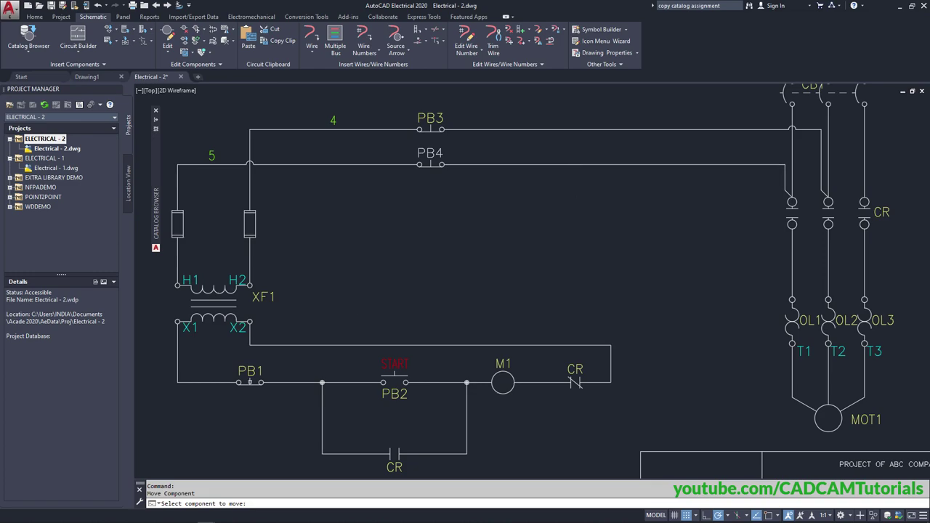
{"action": "left_click", "coordinate": [249, 382]}
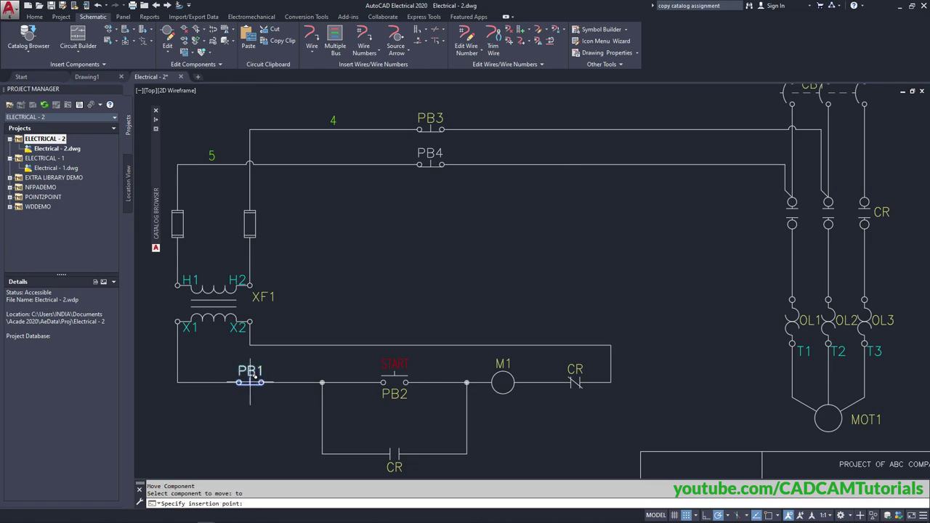
{"action": "left_click", "coordinate": [575, 165]}
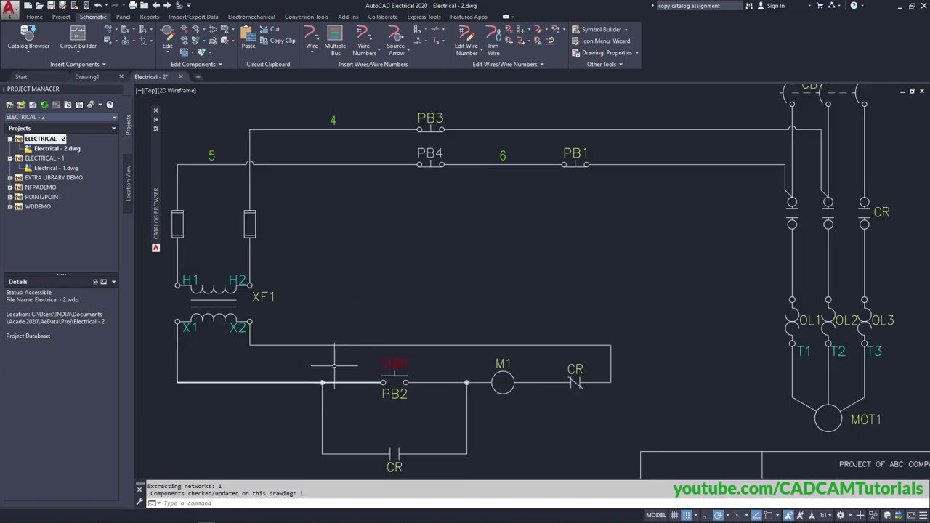
{"action": "scroll", "coordinate": [571, 280], "scroll_direction": "down", "scroll_amount": 3}
{"action": "middle_click", "coordinate": [525, 283]}
{"action": "middle_click", "coordinate": [525, 282]}
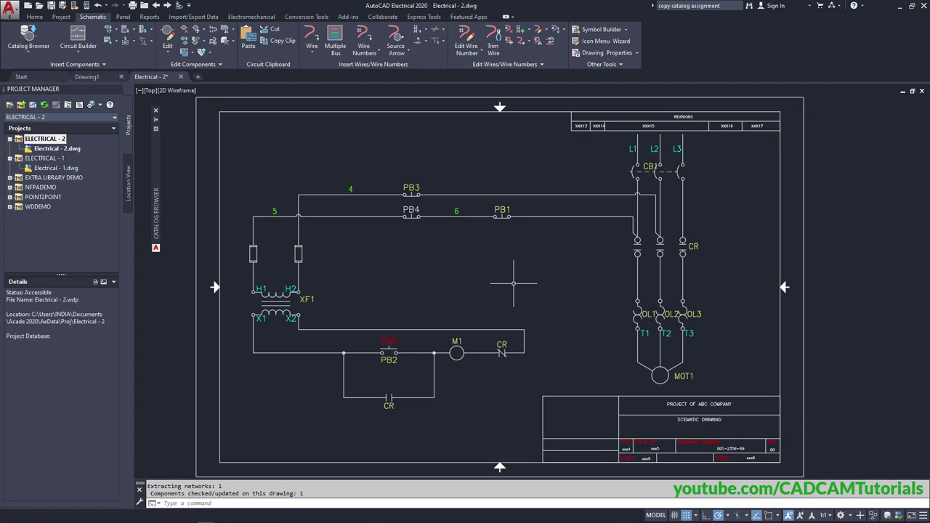
{"action": "scroll", "coordinate": [518, 209], "scroll_direction": "up", "scroll_amount": 4}
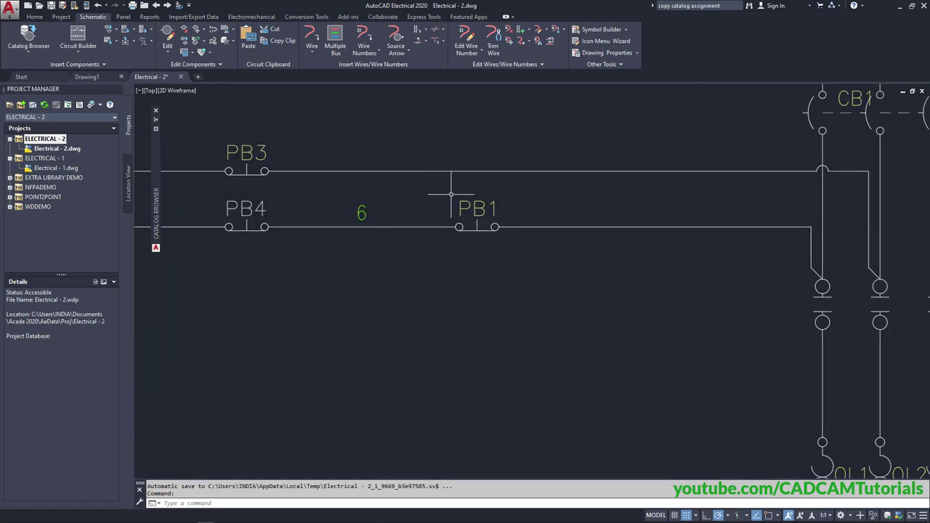
Use Toggle NO/NC to flip PB1 to normally closed, then back to normally open, with Snap off
{"action": "left_click", "coordinate": [214, 29]}
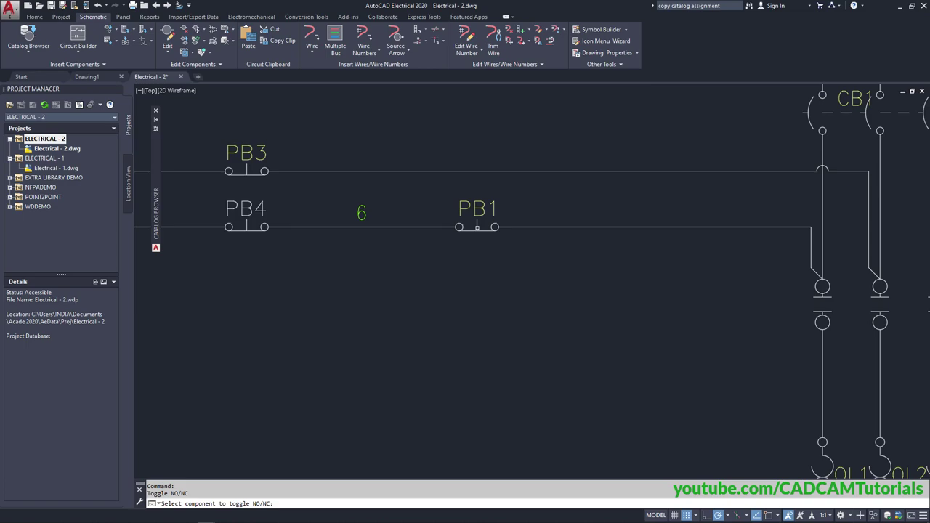
{"action": "left_click", "coordinate": [476, 227]}
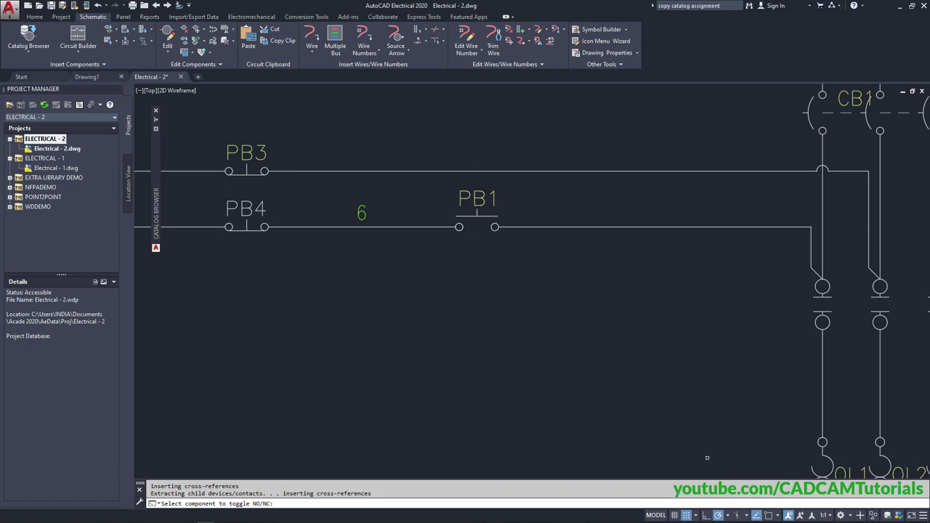
{"action": "left_click", "coordinate": [686, 515]}
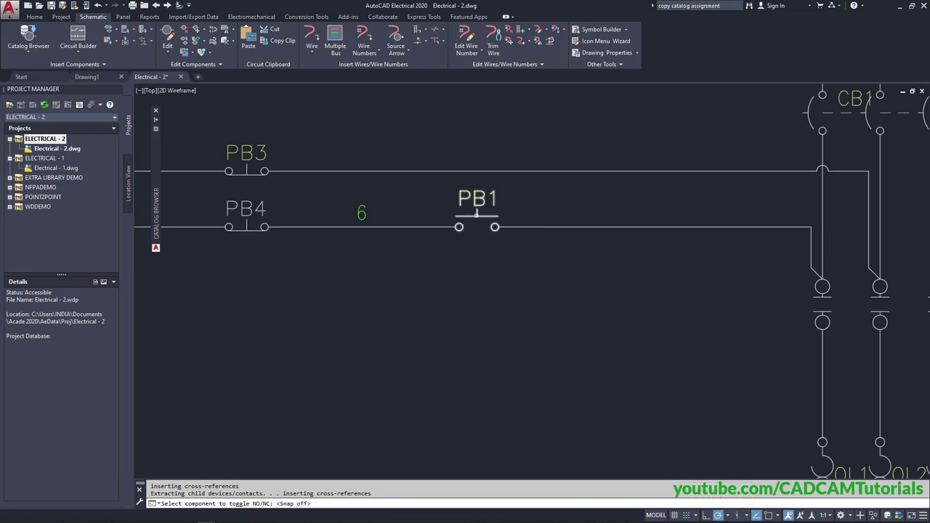
{"action": "left_click", "coordinate": [476, 212]}
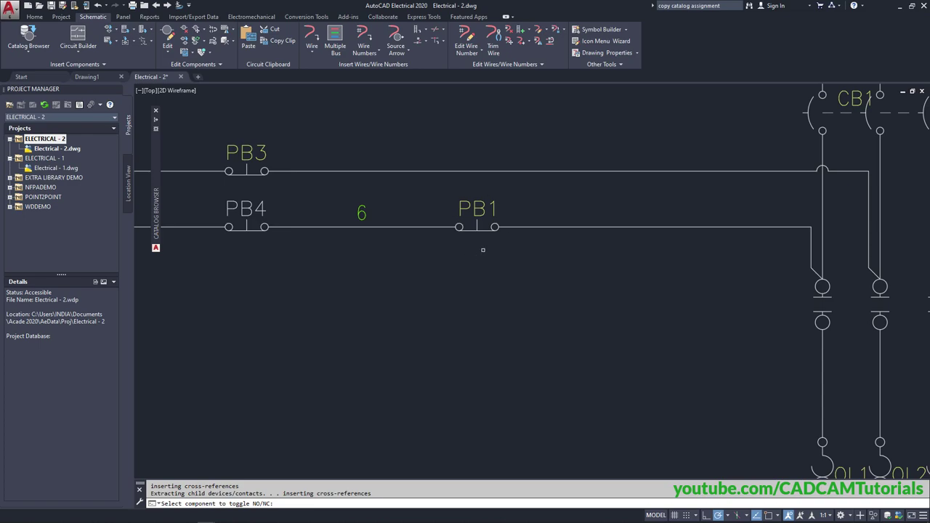
{"action": "key", "text": "Return"}
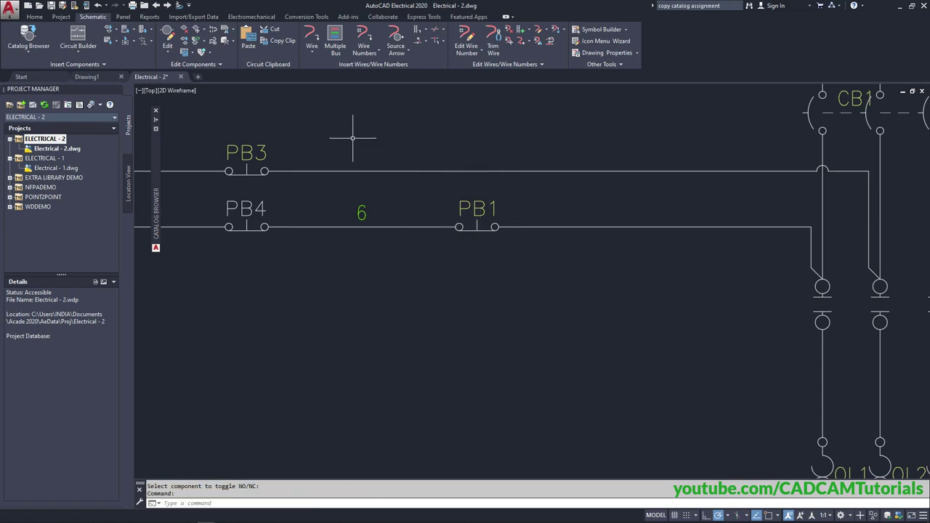
Copy PB1 onto the PB3 wire after PB3 as PB5, with wire number 7, and zoom to extents
{"action": "left_click", "coordinate": [187, 42]}
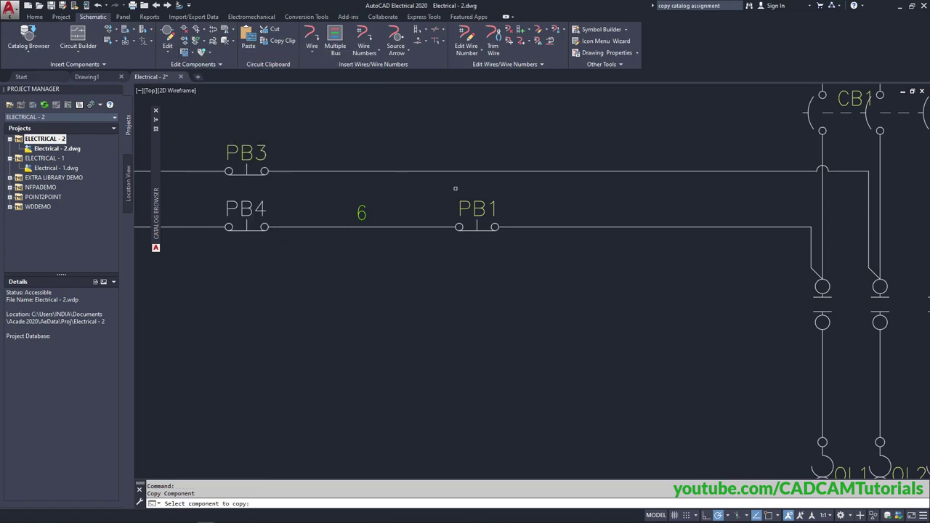
{"action": "left_click", "coordinate": [479, 227]}
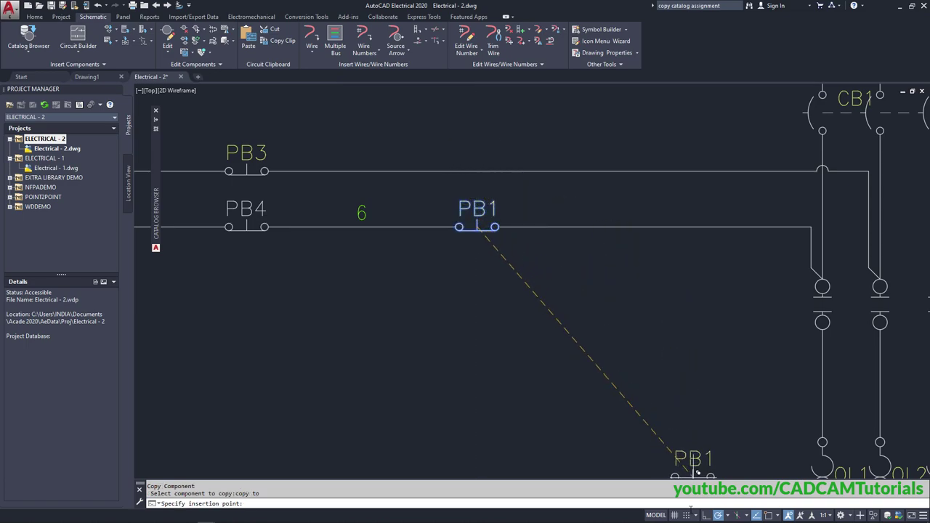
{"action": "left_click", "coordinate": [687, 516]}
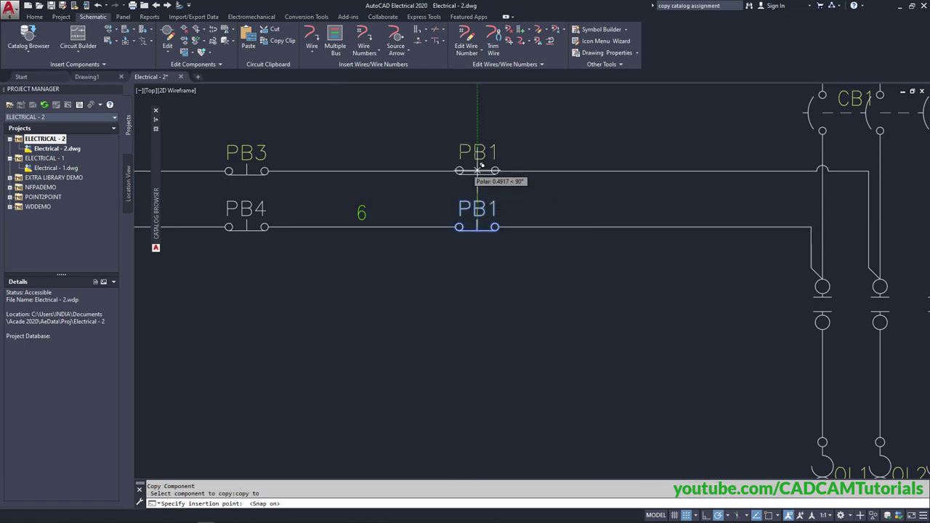
{"action": "left_click", "coordinate": [477, 170]}
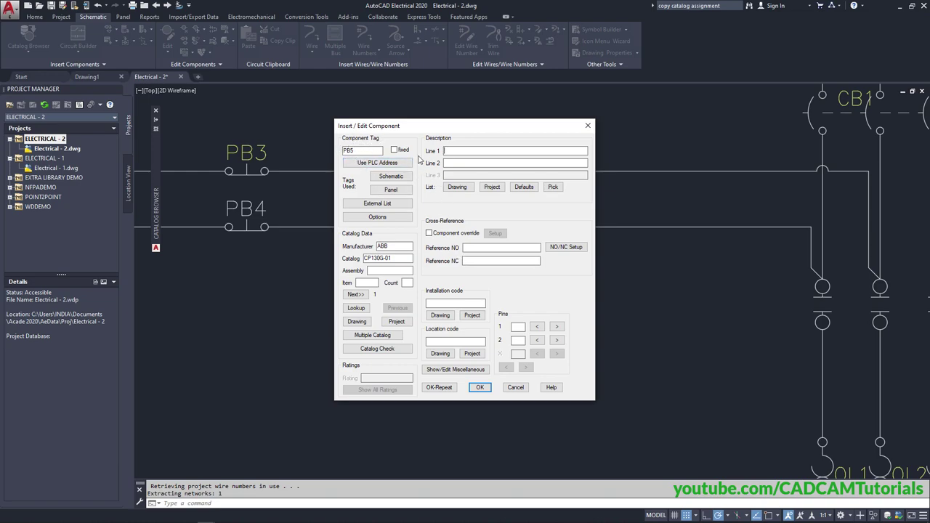
{"action": "left_click", "coordinate": [481, 387]}
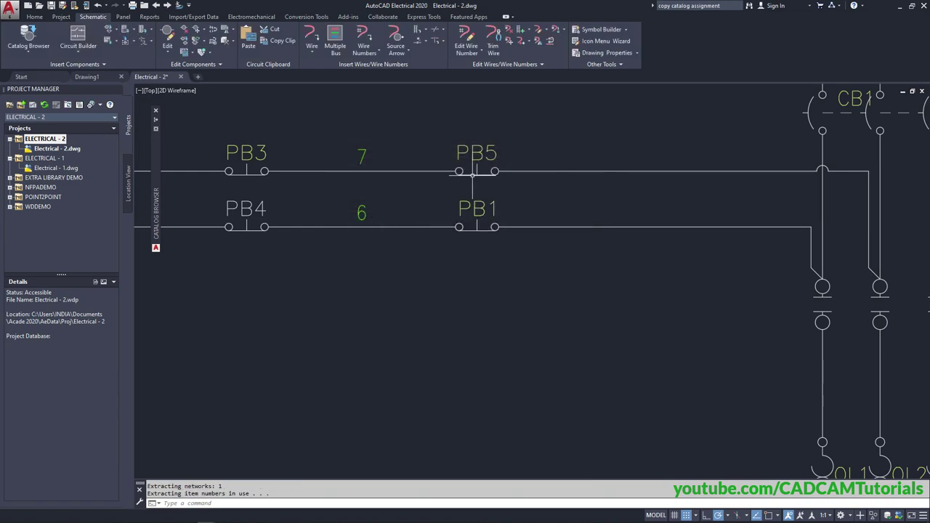
{"action": "middle_click", "coordinate": [409, 307]}
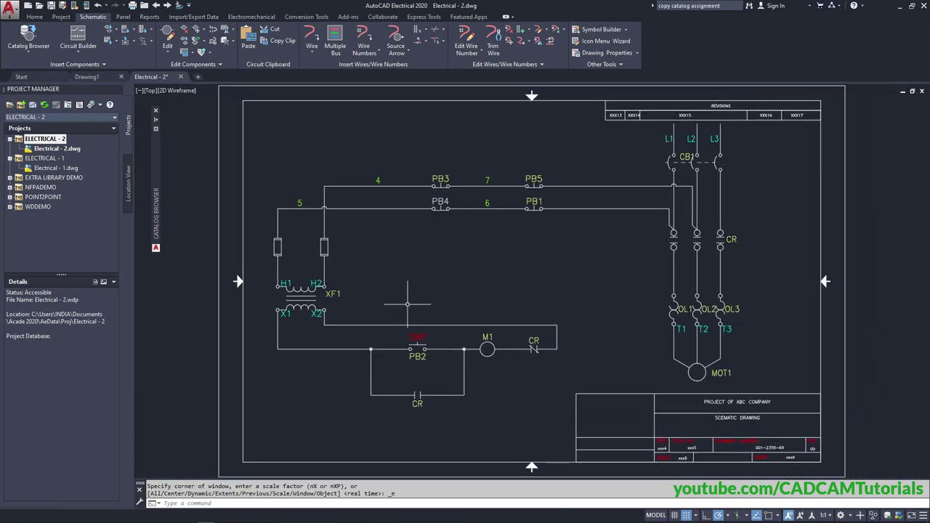